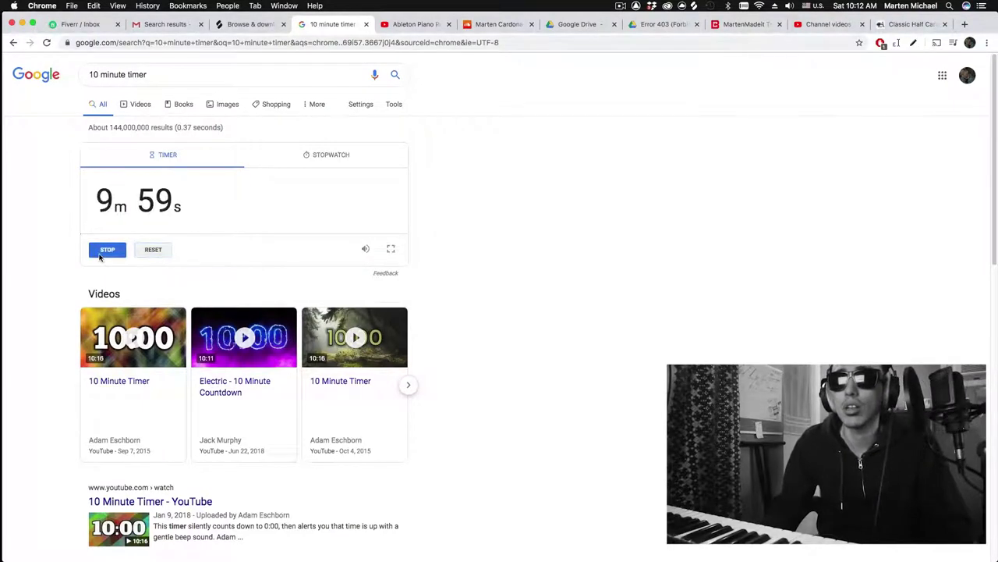
Switch to Ableton Live and move the A#2 note in the second bar of the piano chord clip to start at 2.1.1.
{"action": "key", "text": "super+Tab"}
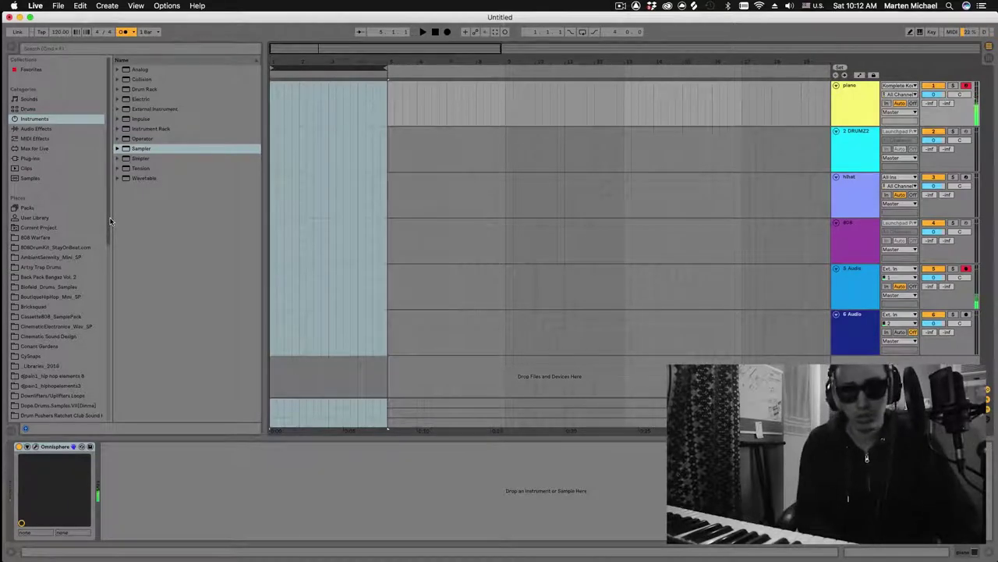
{"action": "key", "text": "super+z"}
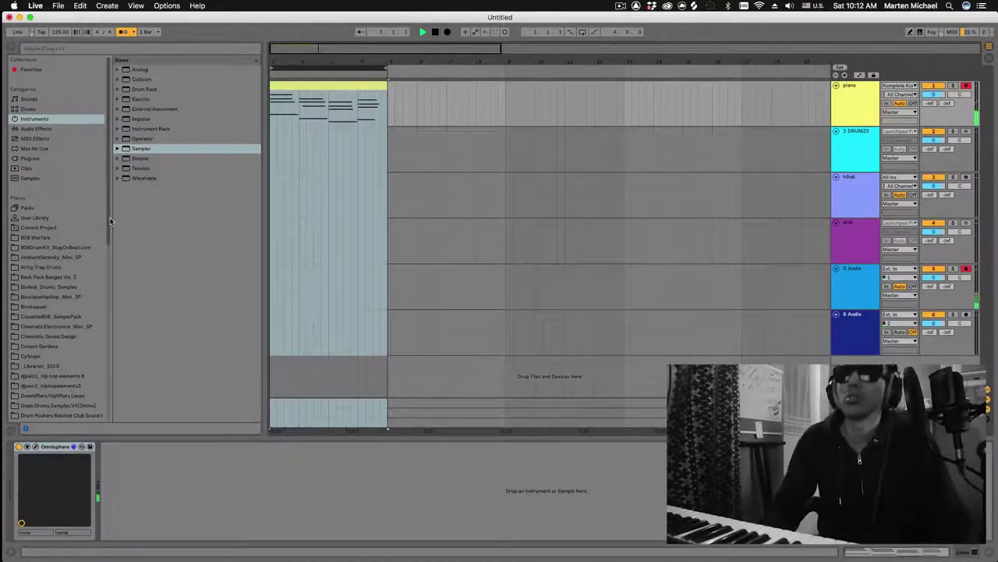
{"action": "double_click", "coordinate": [320, 86]}
{"action": "left_click_drag", "start_coordinate": [409, 238], "coordinate": [390, 240]}
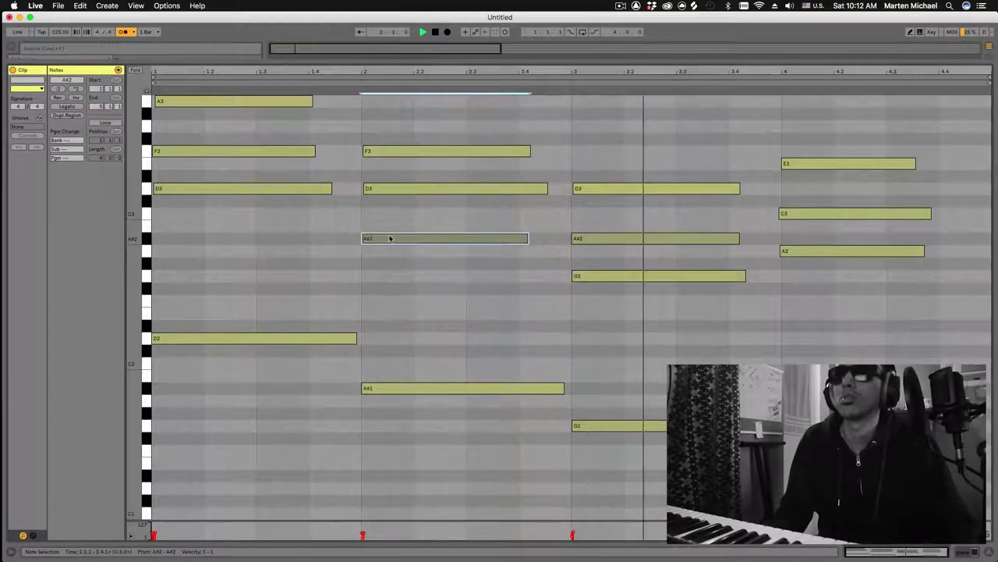
Loop the first four bars of the arrangement and record a melody over the chords on the piano track.
{"action": "left_click", "coordinate": [446, 32]}
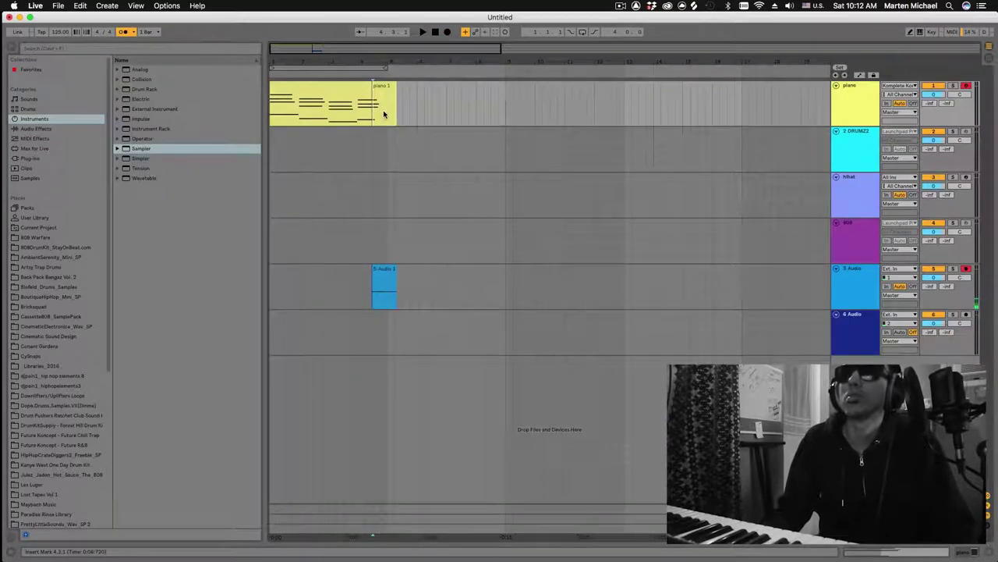
{"action": "left_click_drag", "start_coordinate": [383, 115], "coordinate": [245, 110]}
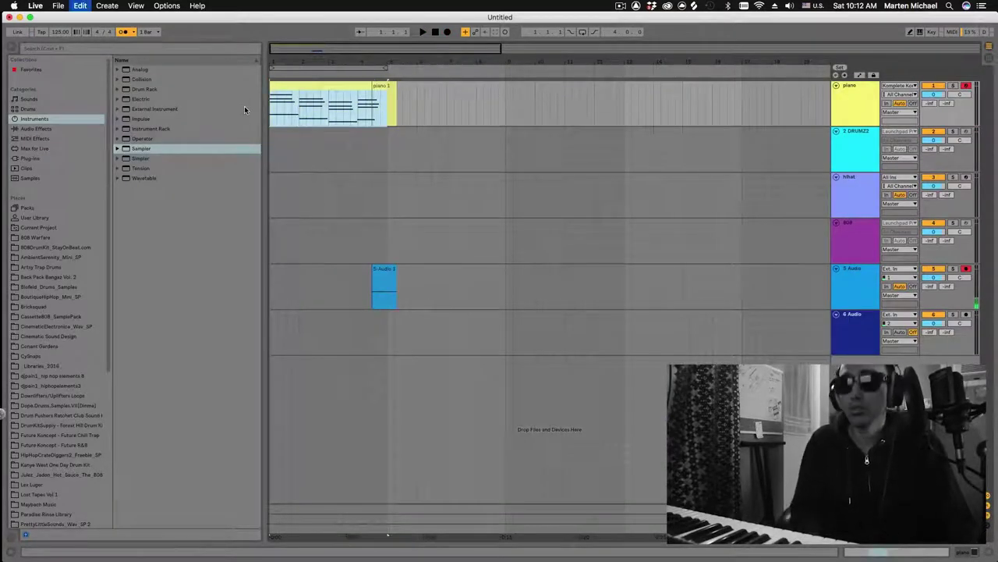
{"action": "key", "text": "super+l"}
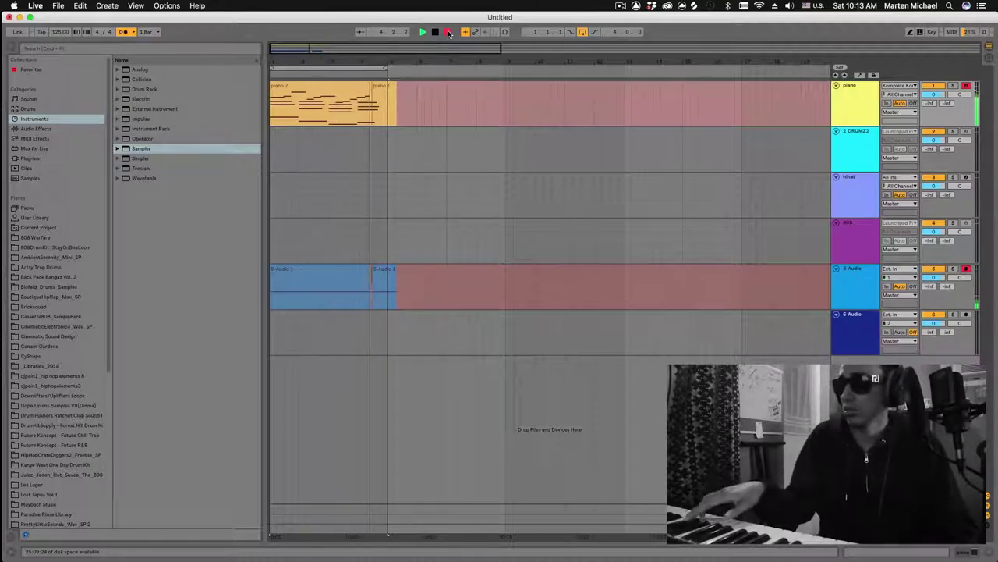
{"action": "left_click", "coordinate": [448, 33]}
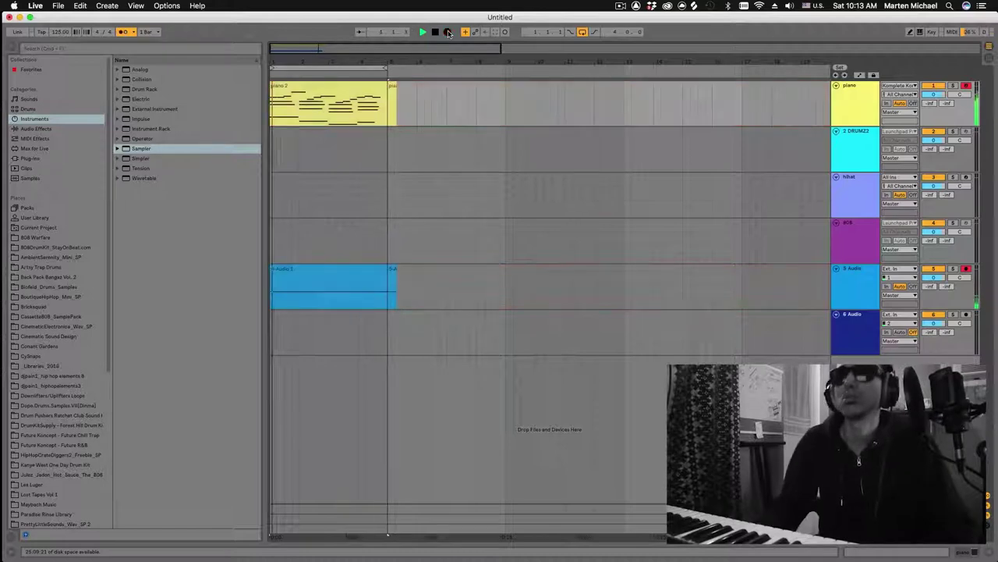
Quantize all notes in the newly recorded piano clip.
{"action": "double_click", "coordinate": [367, 106]}
{"action": "key", "text": "ctrl+a"}
{"action": "key", "text": "ctrl+u"}
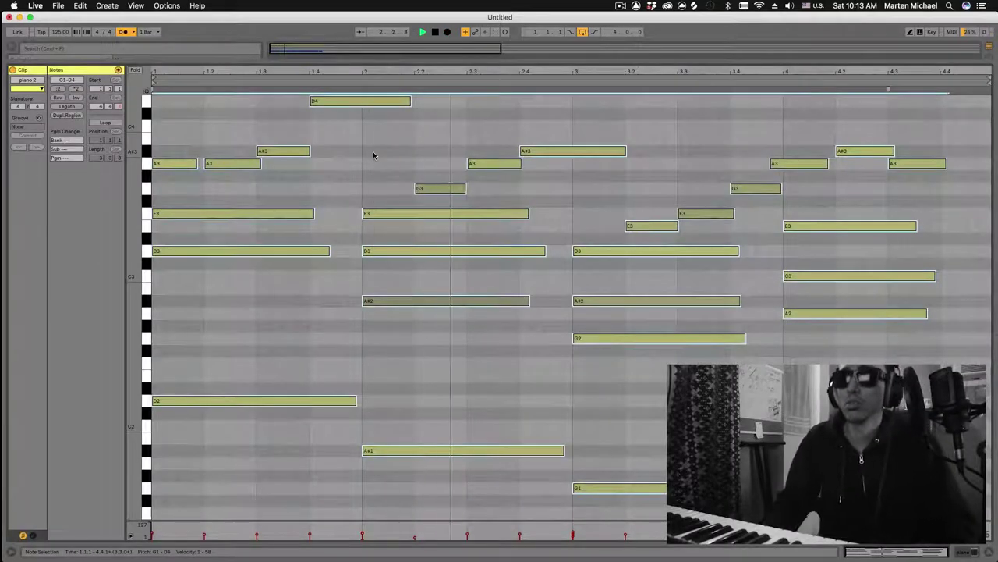
{"action": "key", "text": "super+alt+l"}
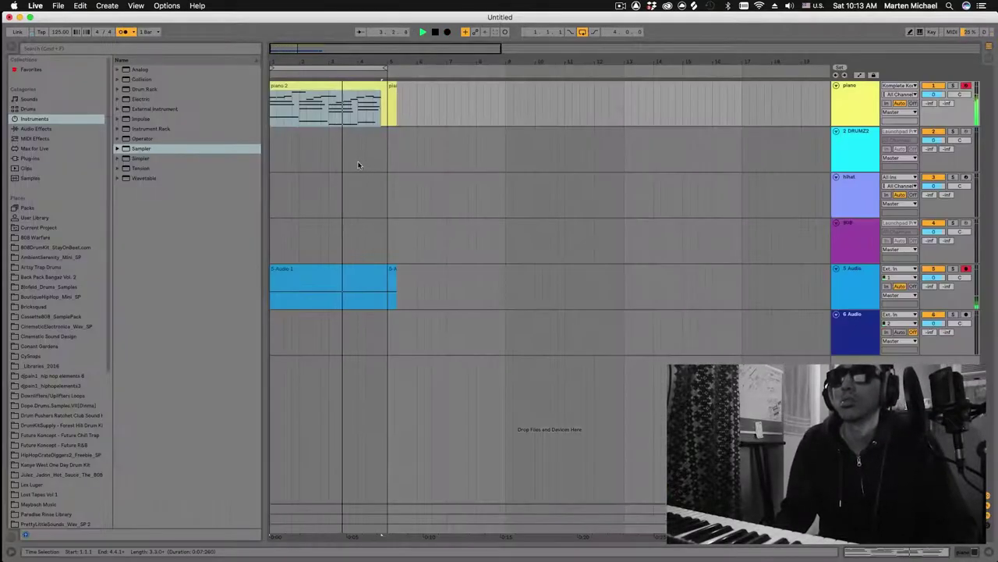
Move the piano clip's early A3 note to start at 4.1.1 and lower the piano track's volume to -4.6 dB.
{"action": "double_click", "coordinate": [323, 113]}
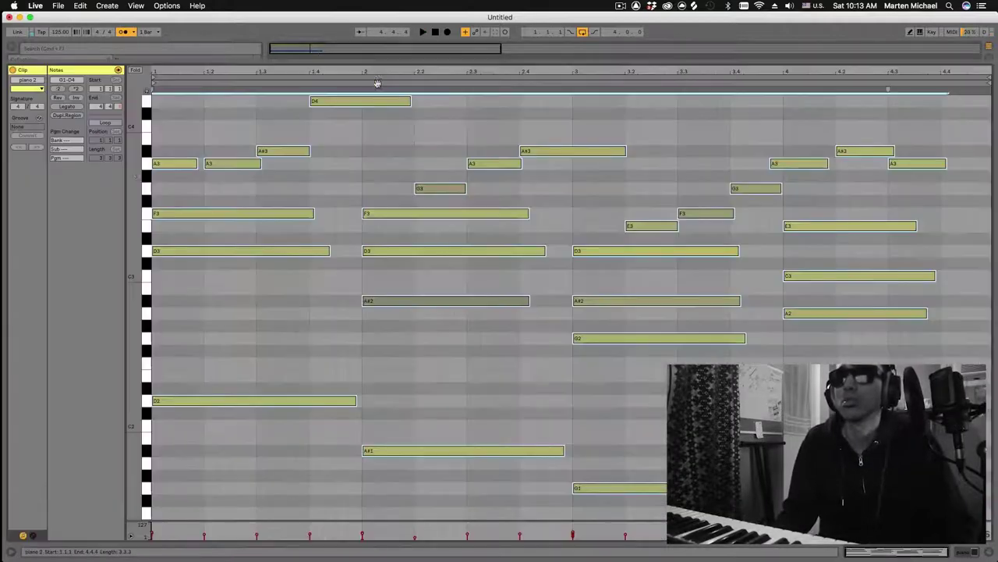
{"action": "left_click", "coordinate": [801, 172]}
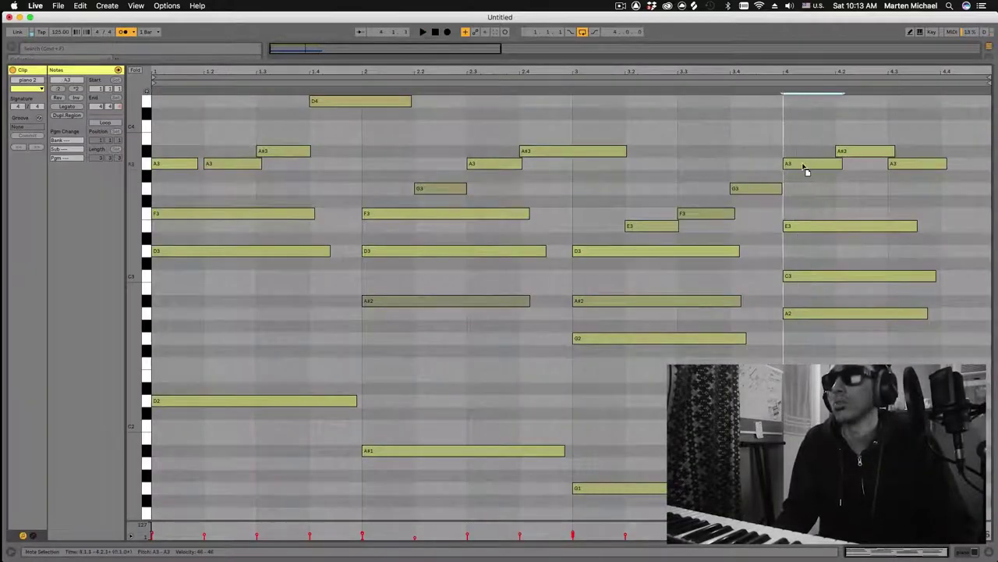
{"action": "key", "text": "super+alt+l"}
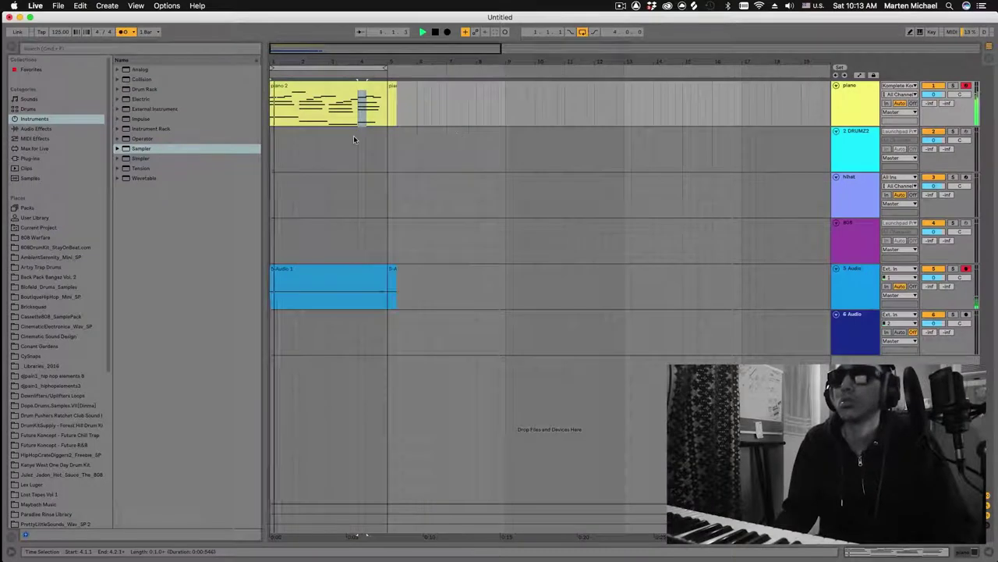
{"action": "left_click_drag", "start_coordinate": [933, 95], "coordinate": [934, 103]}
Create an empty four-bar MIDI clip on the hihat track and open it with Draw Mode enabled.
{"action": "left_click", "coordinate": [868, 187]}
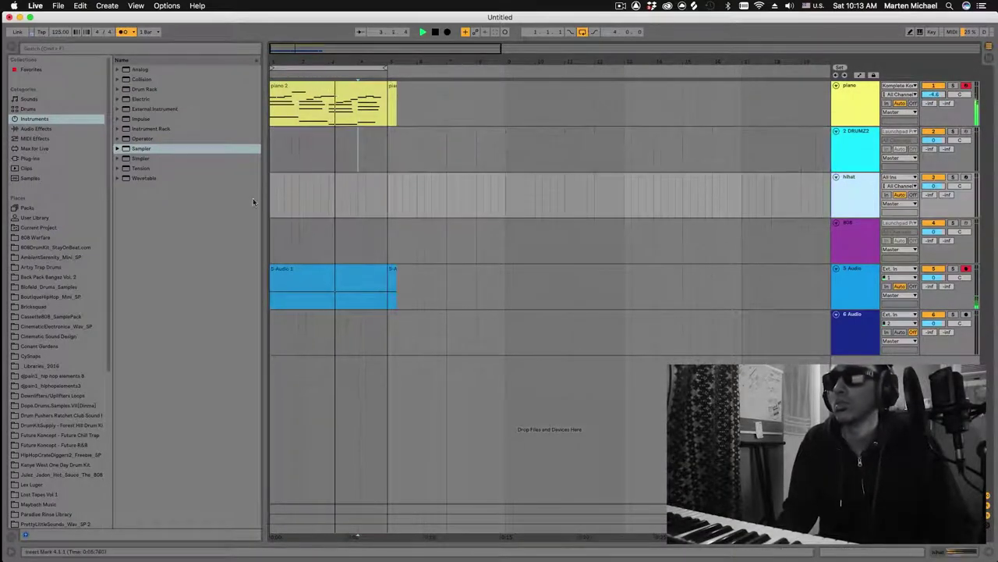
{"action": "key", "text": "super+shift+m"}
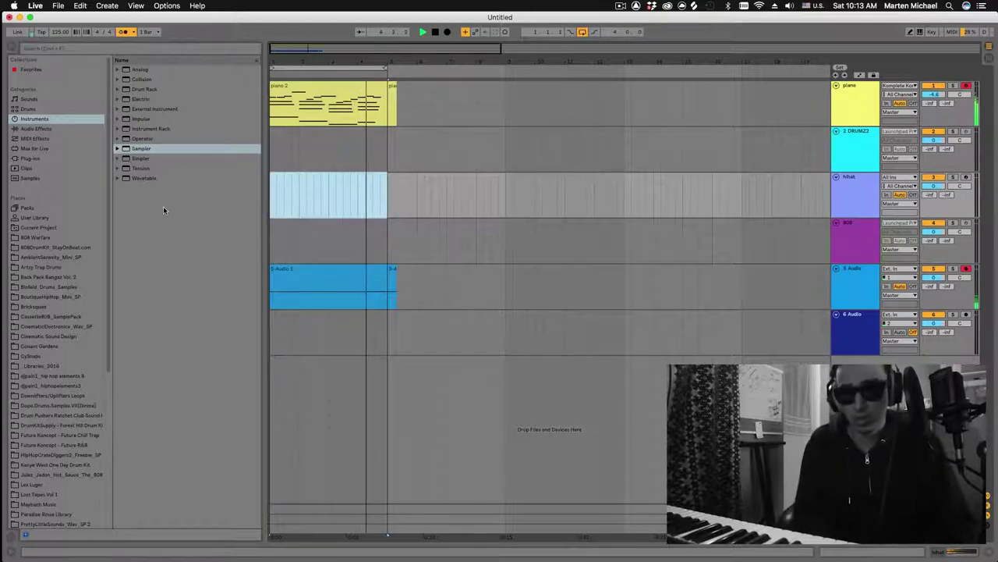
{"action": "key", "text": "super+alt+l"}
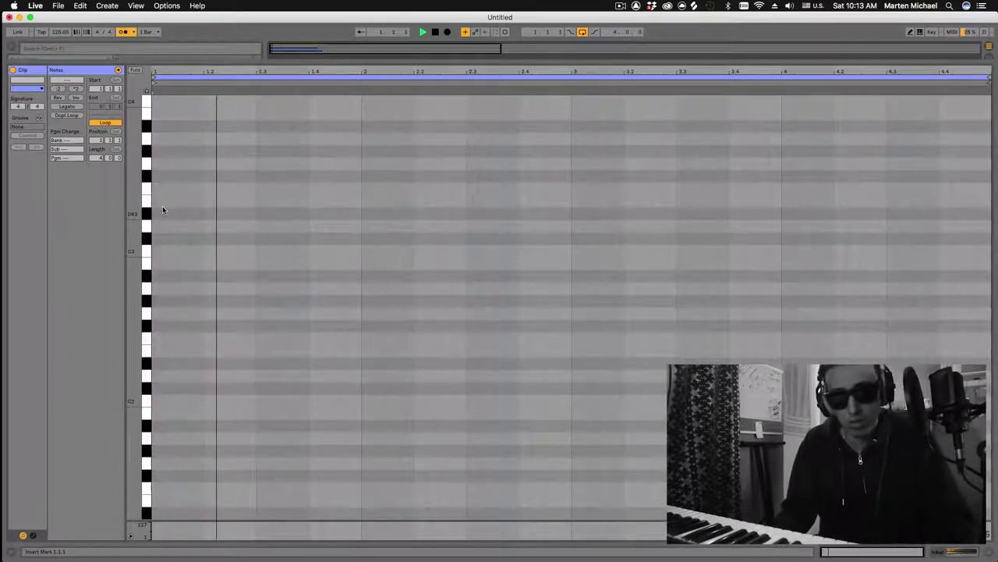
{"action": "key", "text": "b"}
{"action": "left_click_drag", "start_coordinate": [157, 229], "coordinate": [989, 226]}
{"action": "key", "text": "space"}
{"action": "key", "text": "super+z"}
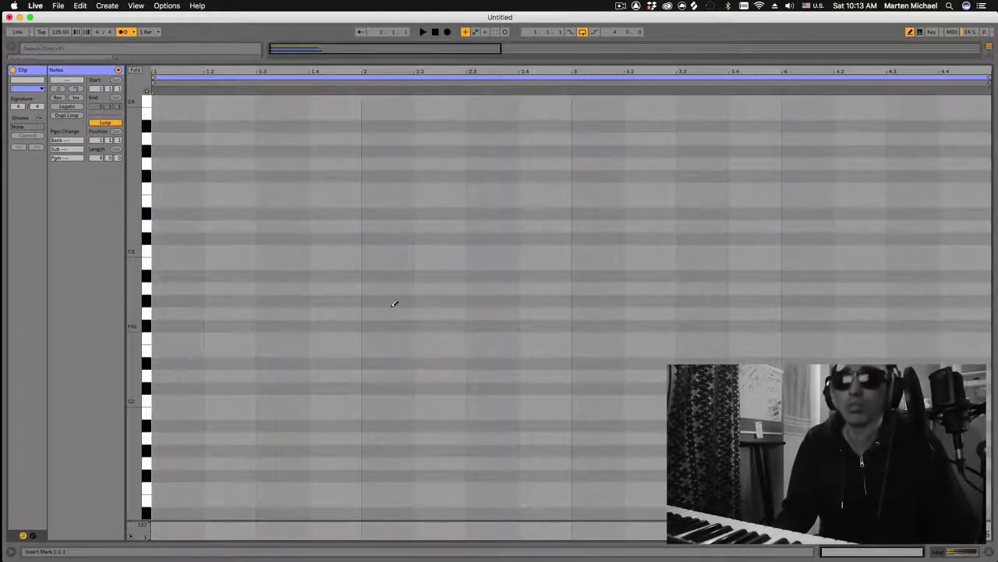
Fill all four bars of the hihat clip with eighth-note C3 hits and set the hihat track's volume to -11.2 dB.
{"action": "left_click_drag", "start_coordinate": [161, 250], "coordinate": [951, 92]}
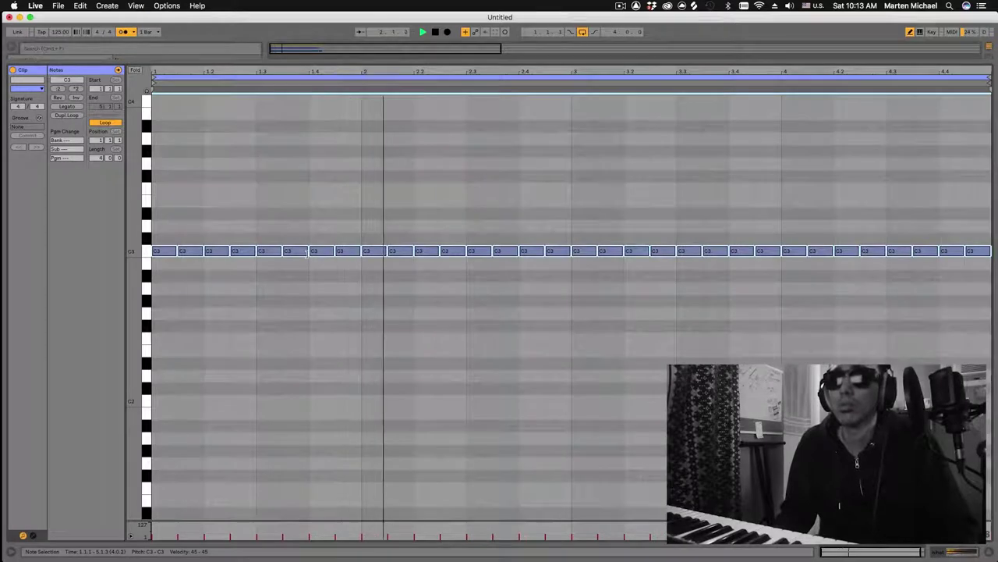
{"action": "left_click", "coordinate": [503, 60]}
{"action": "left_click_drag", "start_coordinate": [503, 60], "coordinate": [502, 538]}
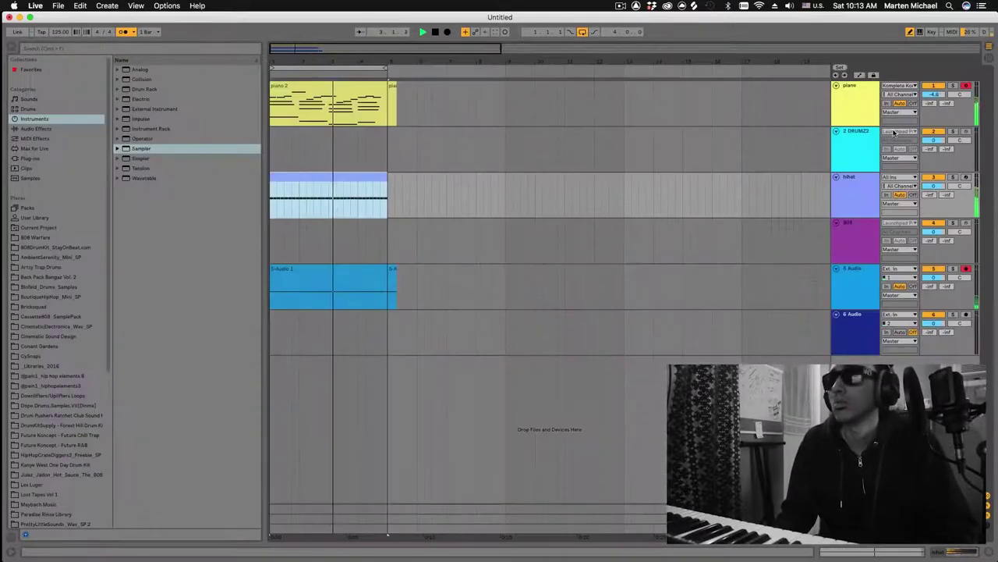
{"action": "left_click_drag", "start_coordinate": [934, 186], "coordinate": [934, 199]}
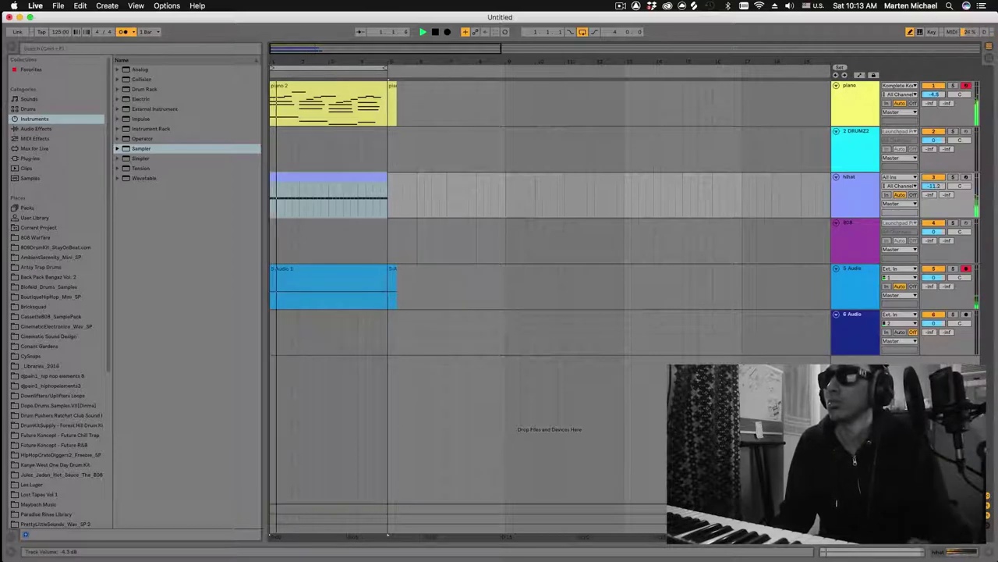
Add a fast three-note D3 roll at 1.2.3 and a five-note A2 roll at 2.4.1 in the hihat clip.
{"action": "left_click", "coordinate": [331, 180]}
{"action": "key", "text": "super+alt+l"}
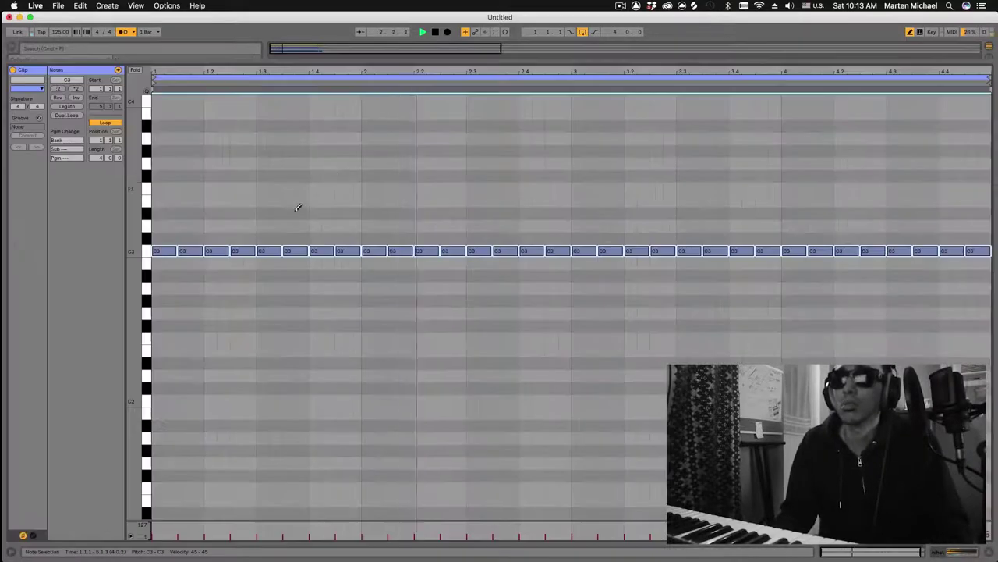
{"action": "left_click", "coordinate": [243, 225]}
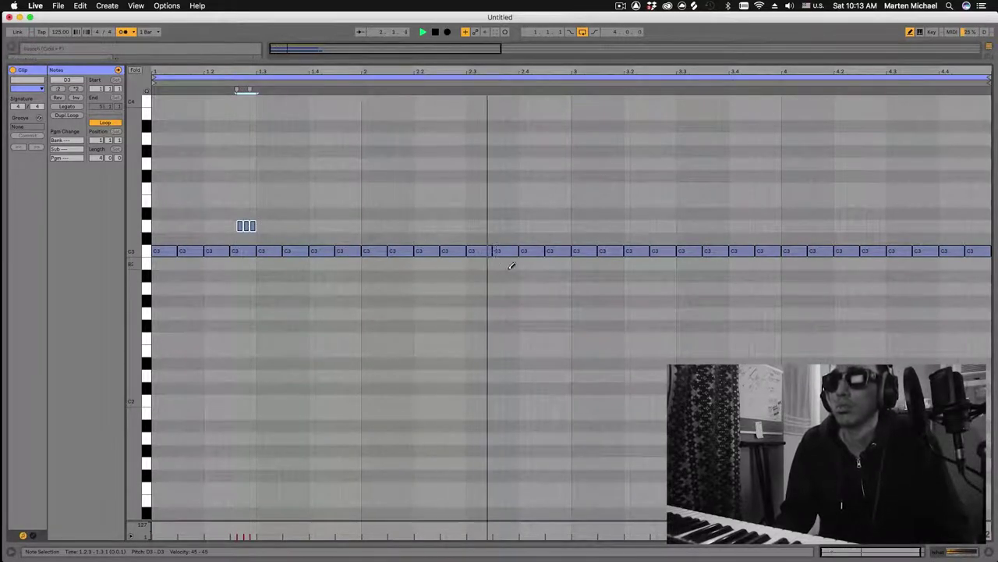
{"action": "key", "text": "space"}
{"action": "left_click_drag", "start_coordinate": [521, 288], "coordinate": [560, 288]}
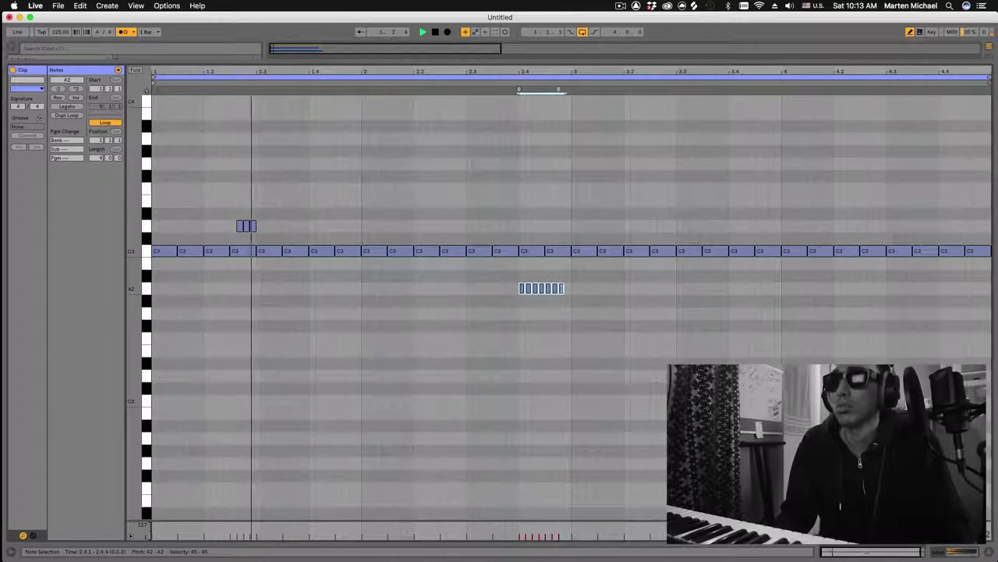
{"action": "left_click", "coordinate": [562, 288]}
{"action": "left_click", "coordinate": [556, 288]}
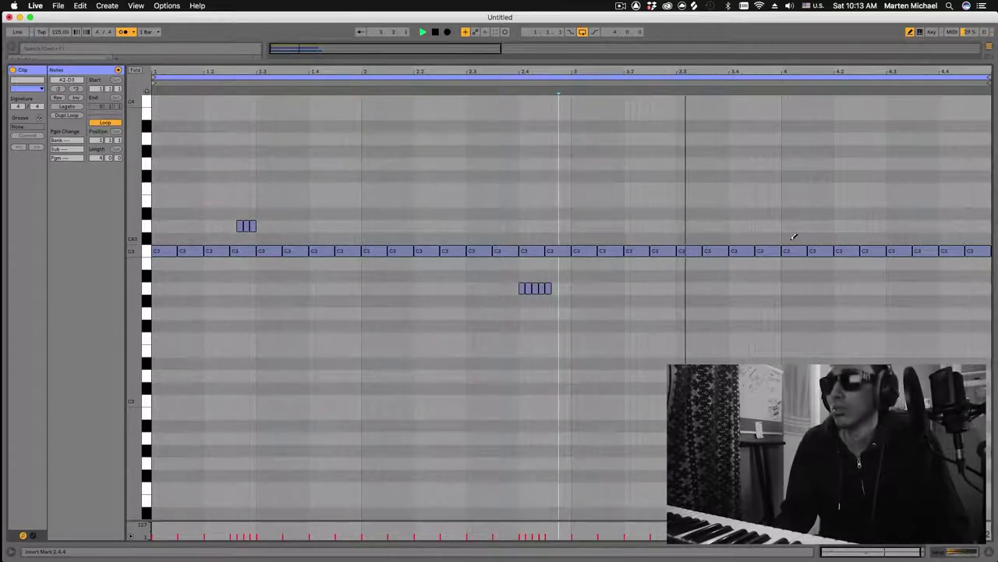
Add a four-note D3 roll at 3.4.1, a C#3 hit at 4.4.1 and short F2 hits in bar 4 of the hihat clip.
{"action": "left_click", "coordinate": [731, 226]}
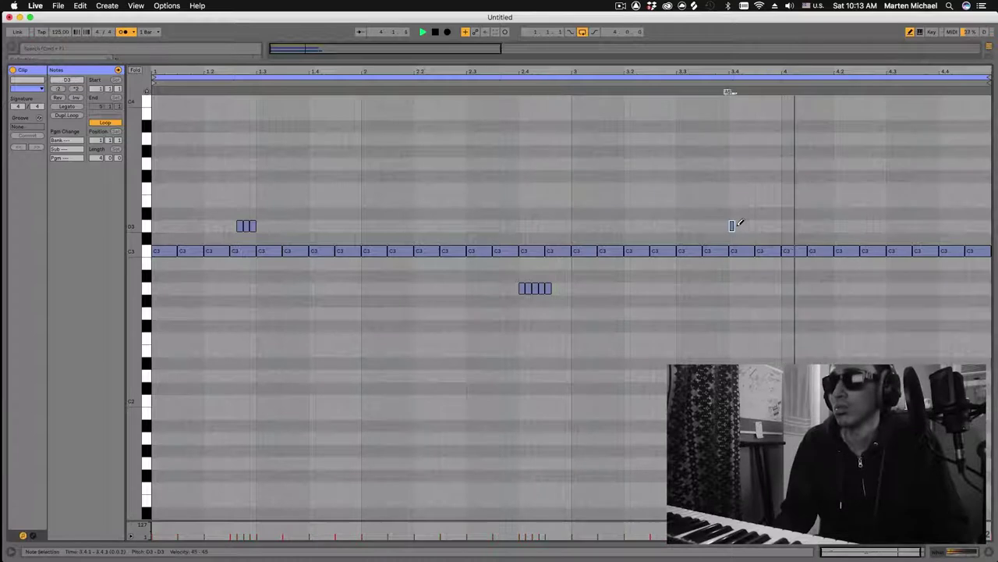
{"action": "left_click", "coordinate": [943, 226]}
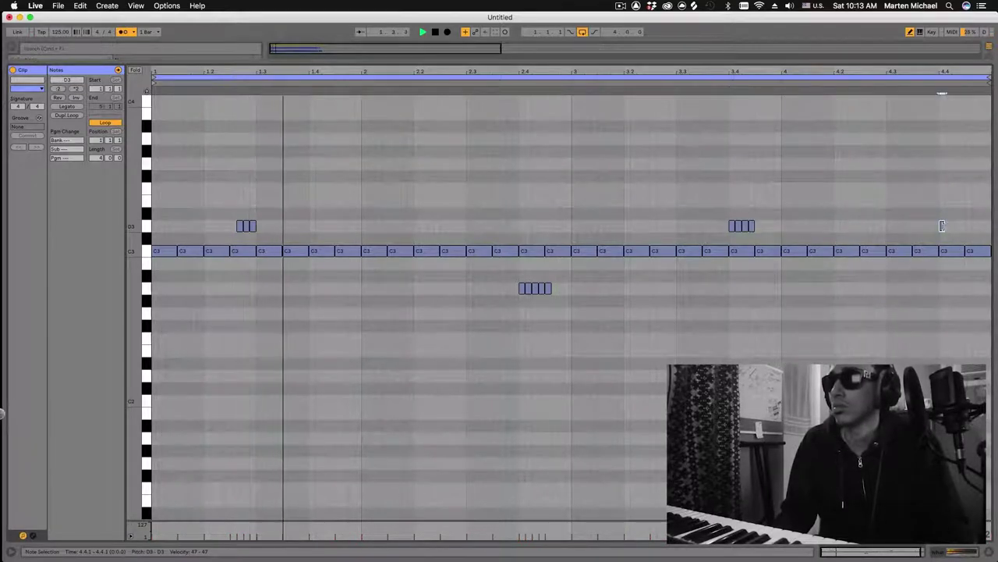
{"action": "left_click", "coordinate": [942, 225]}
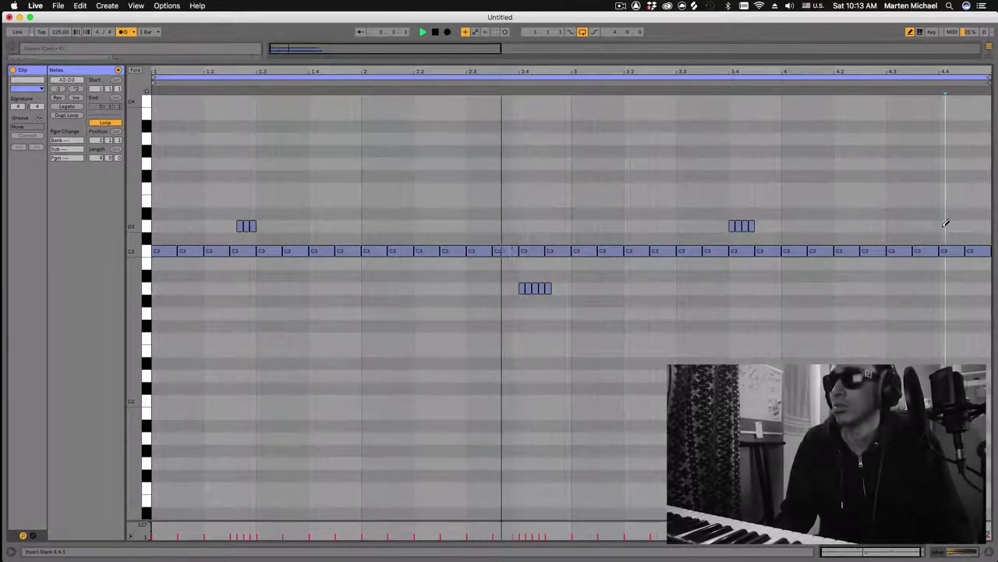
{"action": "left_click", "coordinate": [943, 237]}
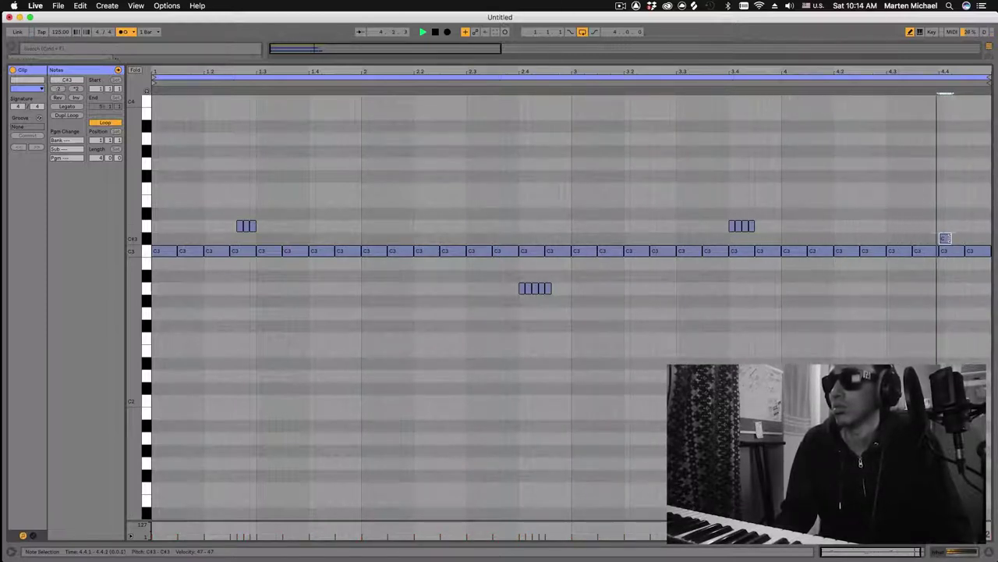
{"action": "left_click", "coordinate": [818, 337]}
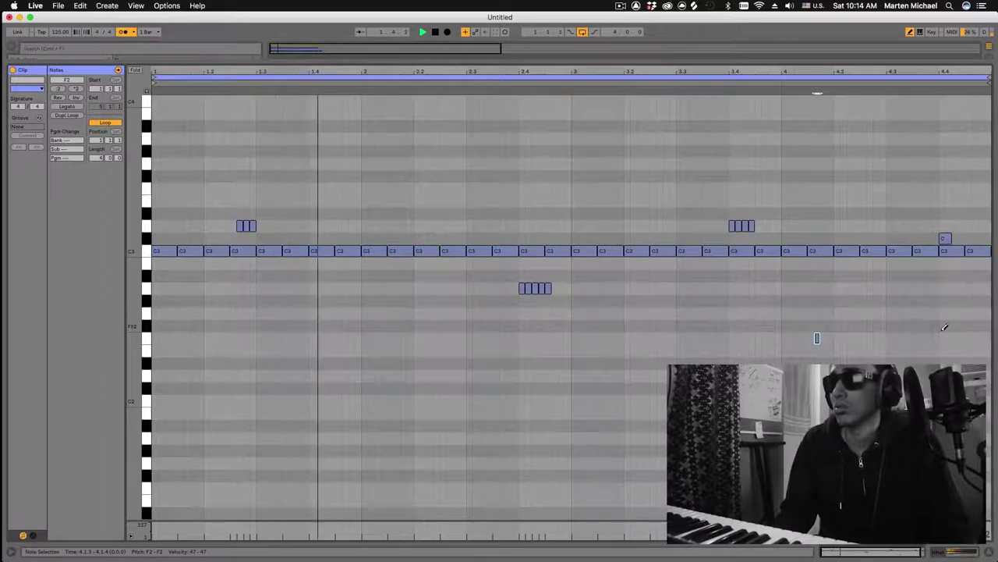
{"action": "key", "text": "super+alt+l"}
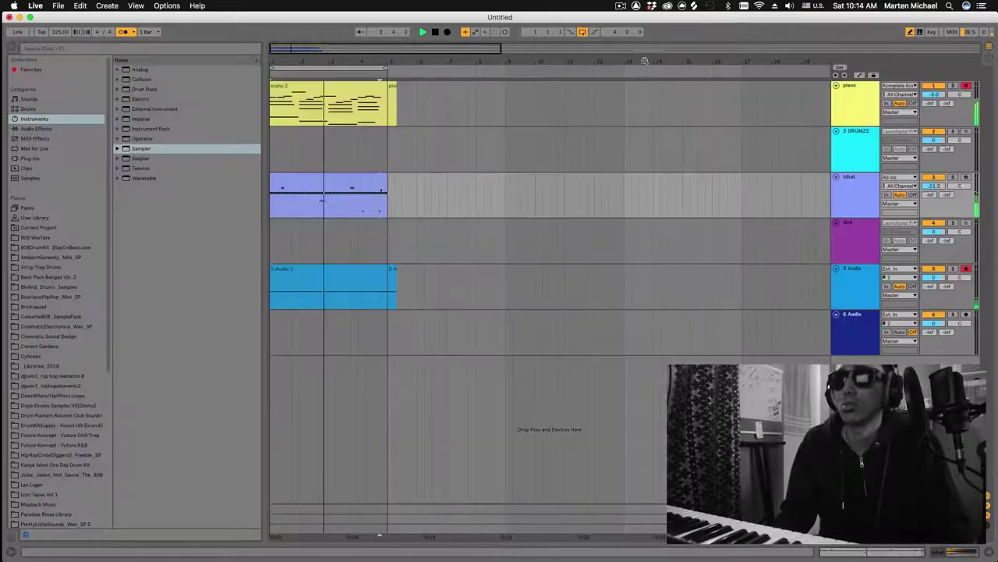
Create a four-bar MIDI clip on the drums track and place SONNY_D_clap_20 hits at 1.3 and 2.3.
{"action": "left_click_drag", "start_coordinate": [388, 167], "coordinate": [196, 169]}
{"action": "key", "text": "super+shift+m"}
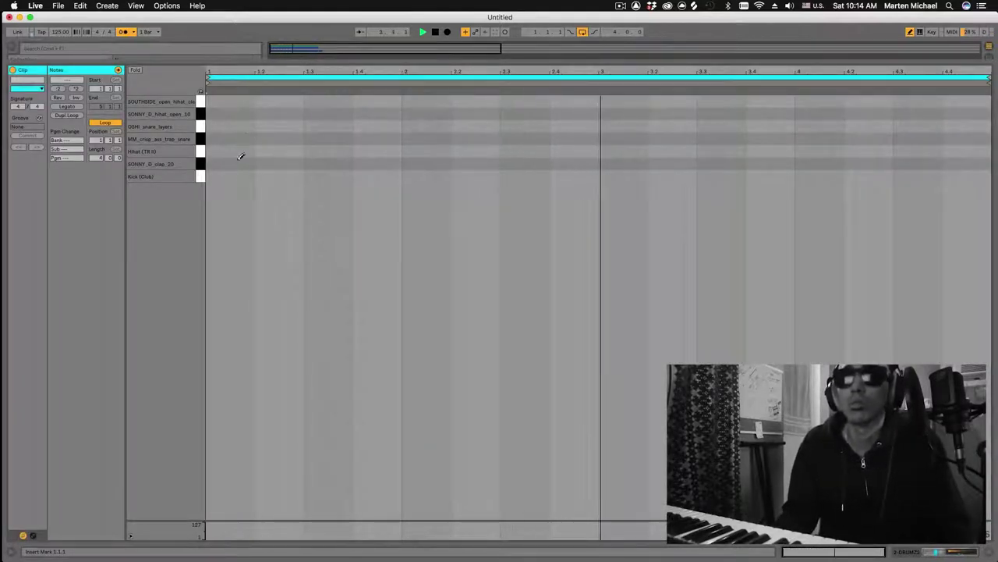
{"action": "left_click", "coordinate": [310, 161]}
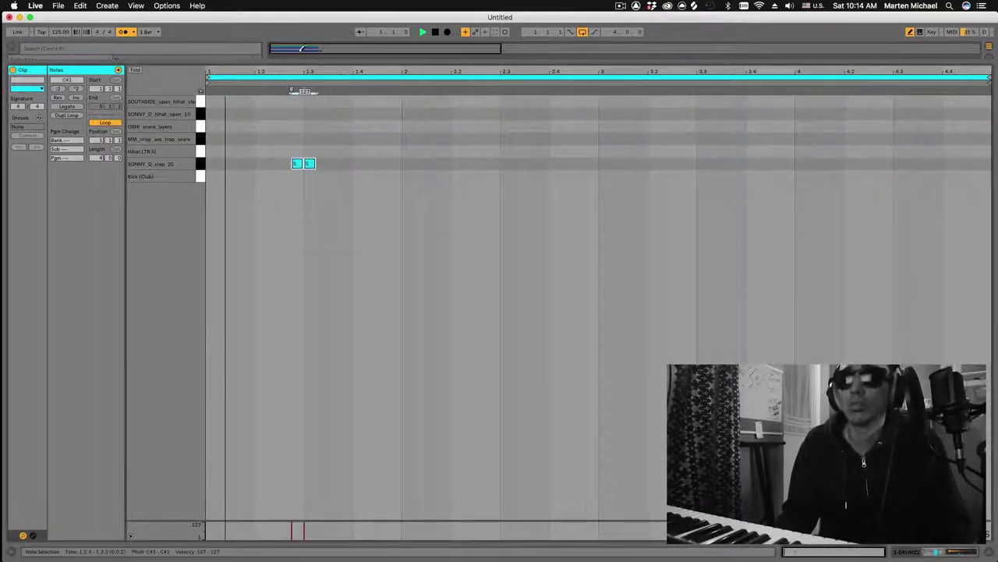
{"action": "left_click", "coordinate": [298, 165]}
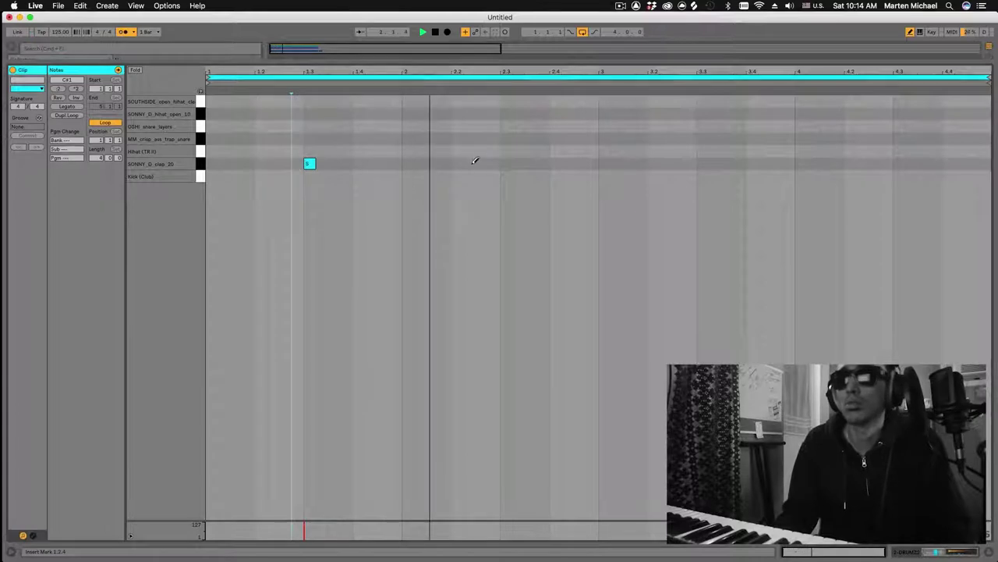
{"action": "left_click", "coordinate": [506, 162]}
{"action": "key", "text": "space"}
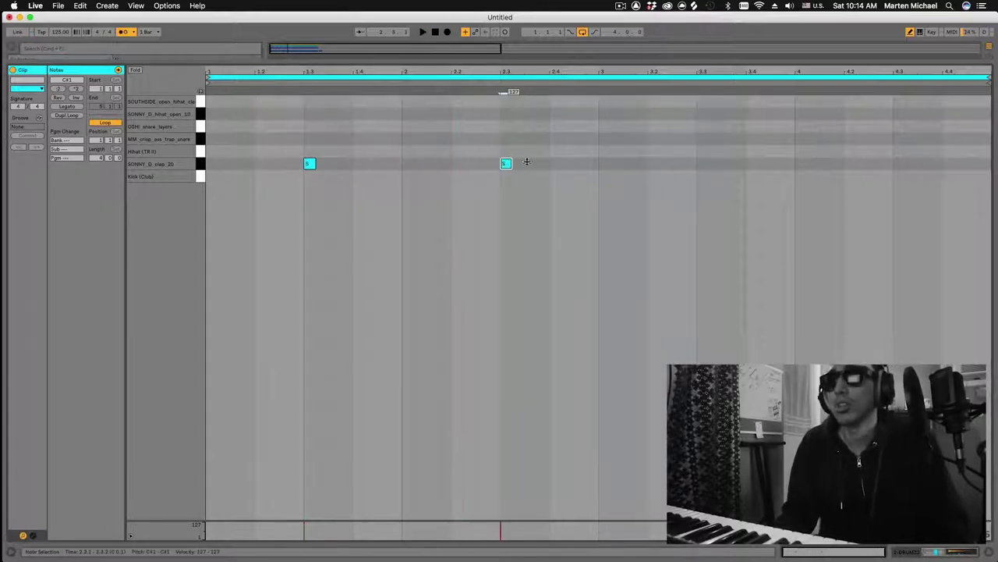
Delete the short F2 hits from bar 4 of the hihat clip.
{"action": "key", "text": "super+alt+l"}
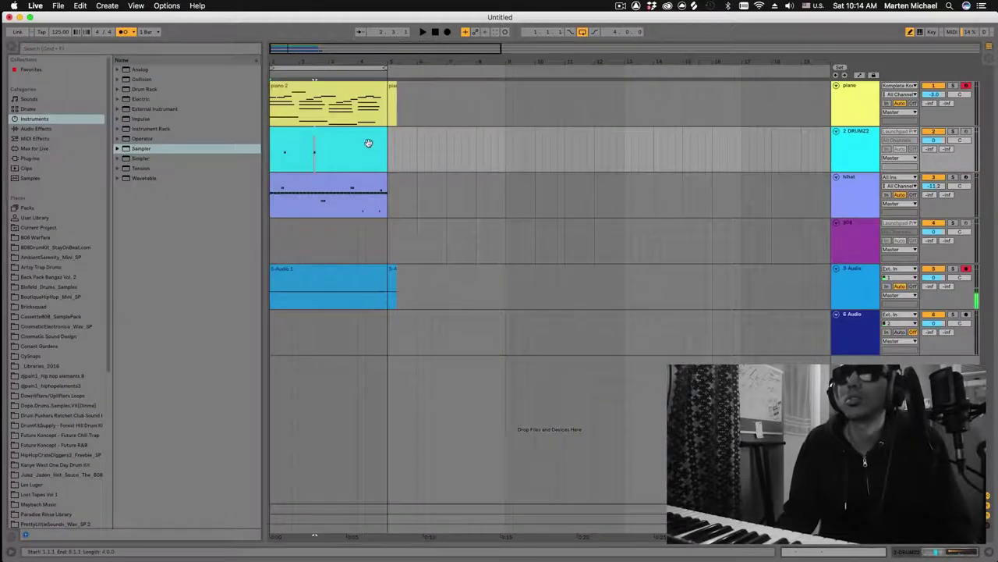
{"action": "double_click", "coordinate": [367, 175]}
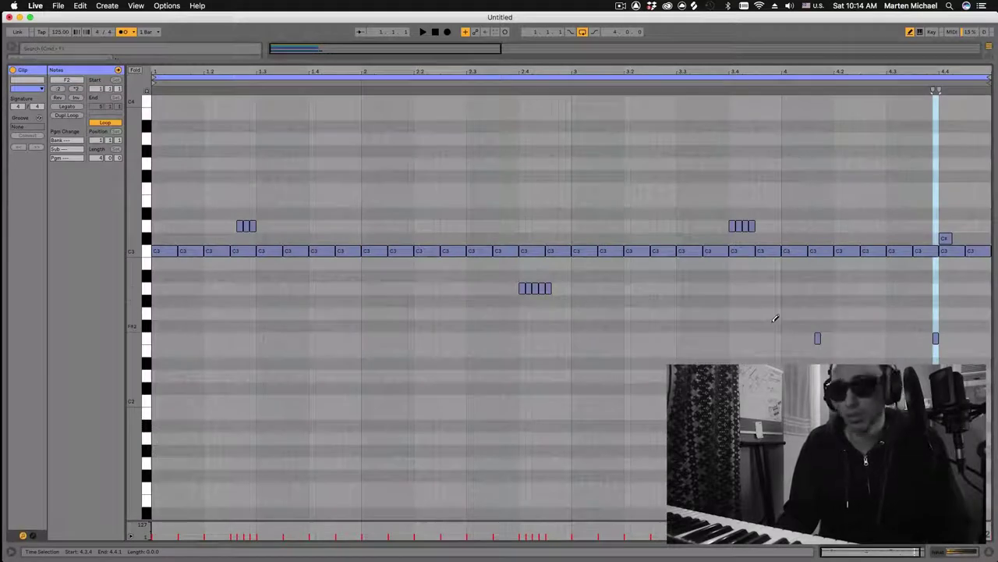
{"action": "left_click_drag", "start_coordinate": [793, 327], "coordinate": [895, 351]}
{"action": "key", "text": "Delete"}
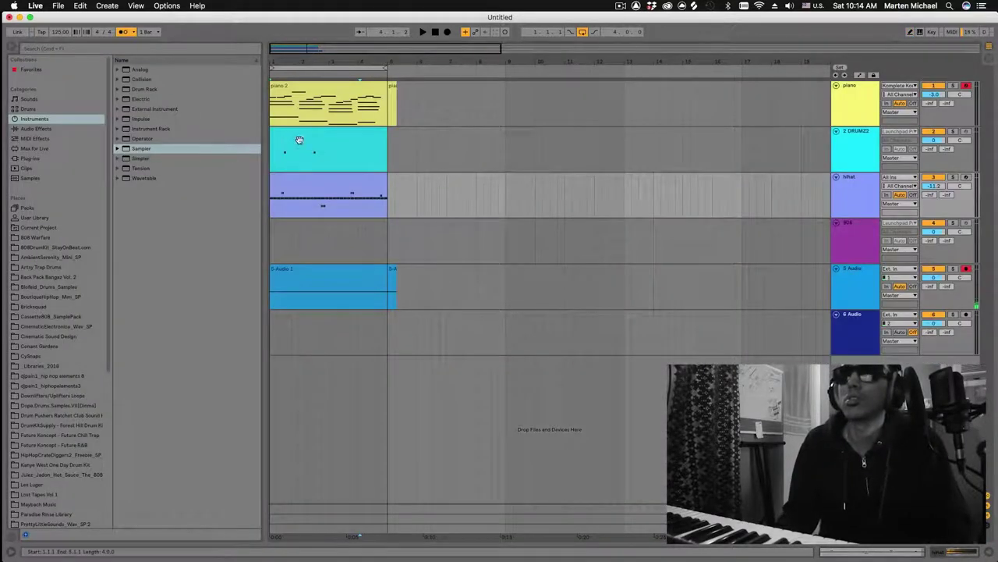
Start playback and add SONNY_D_clap_20 hits at 3.3 and 4.3 in the drums clip.
{"action": "double_click", "coordinate": [300, 140]}
{"action": "key", "text": "space"}
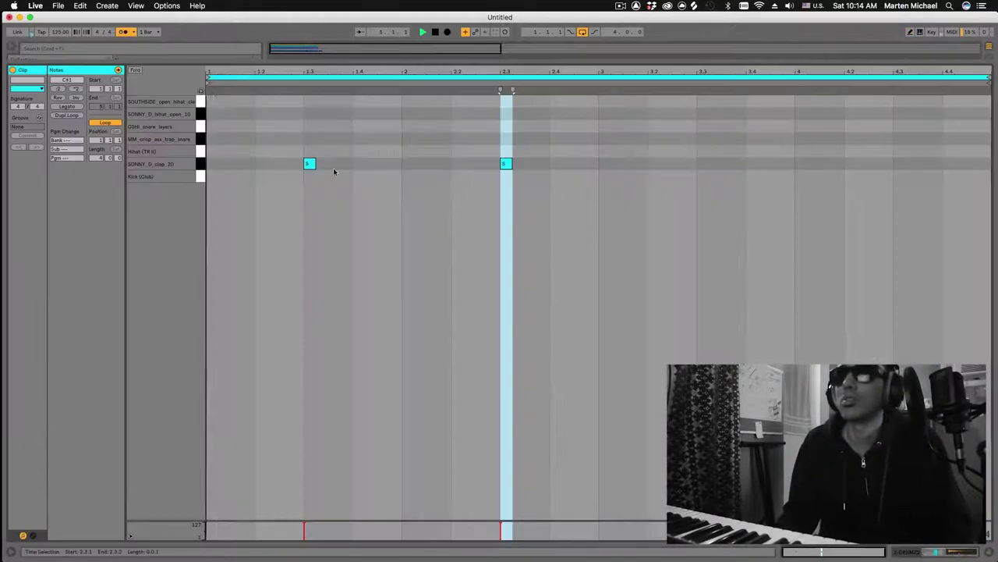
{"action": "left_click", "coordinate": [707, 163]}
{"action": "left_click", "coordinate": [902, 163]}
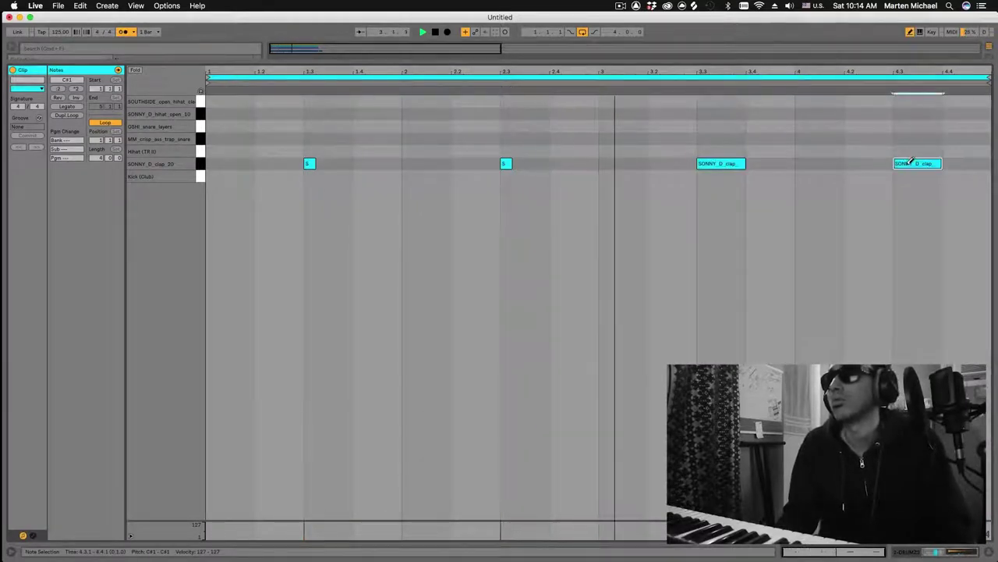
Layer the trap snare on the claps at 1.3, 2.3, 3.3 and 4.3, and add short snare hits at 2.4.3 and 4.4.3.
{"action": "left_click", "coordinate": [312, 138]}
{"action": "left_click", "coordinate": [520, 138]}
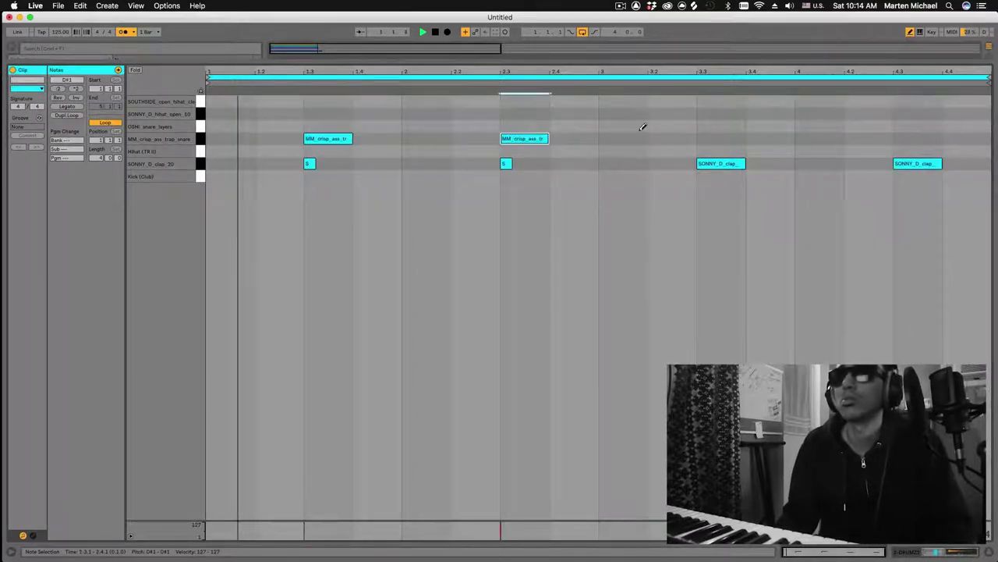
{"action": "left_click", "coordinate": [707, 138]}
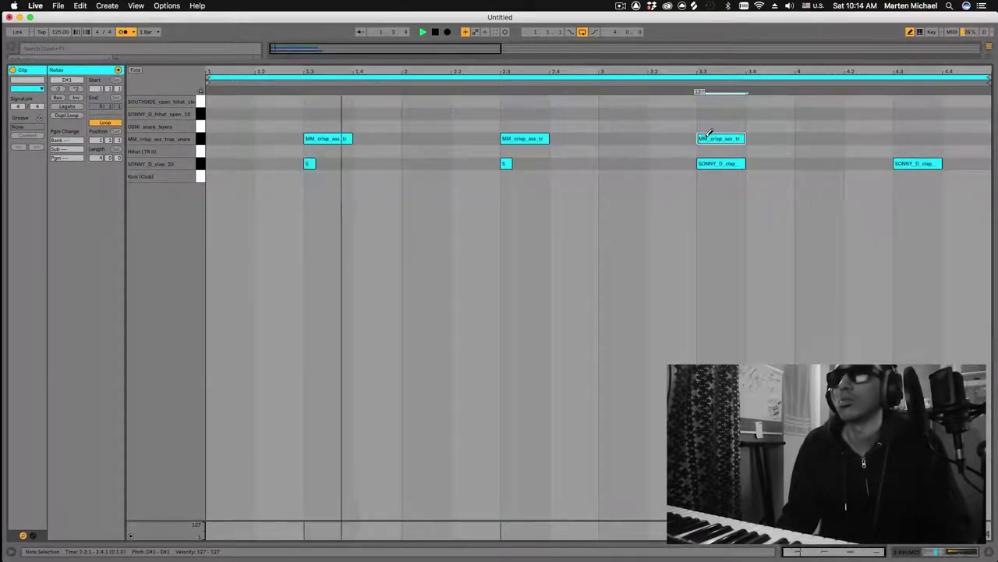
{"action": "left_click", "coordinate": [916, 138]}
{"action": "left_click", "coordinate": [591, 138]}
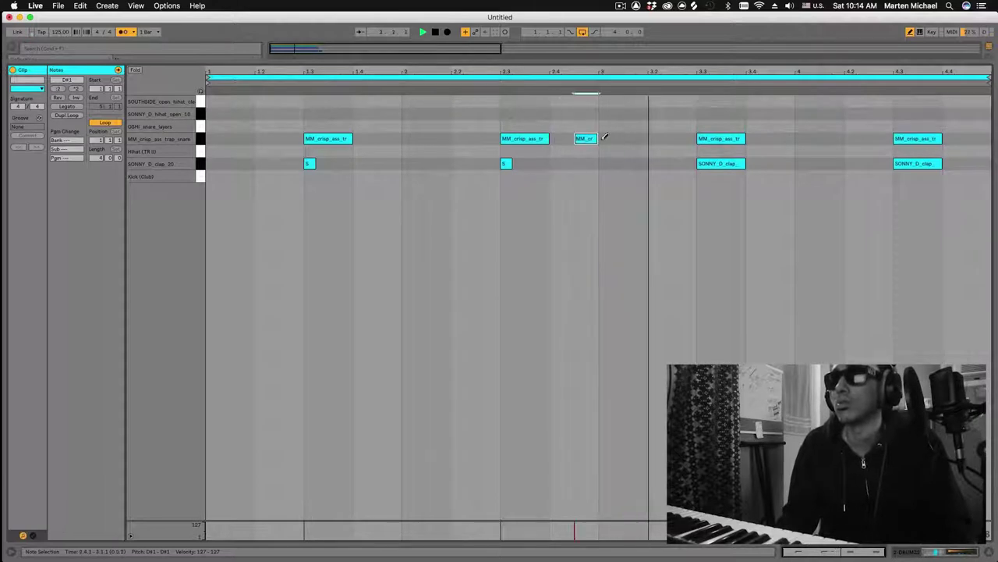
{"action": "left_click", "coordinate": [986, 138]}
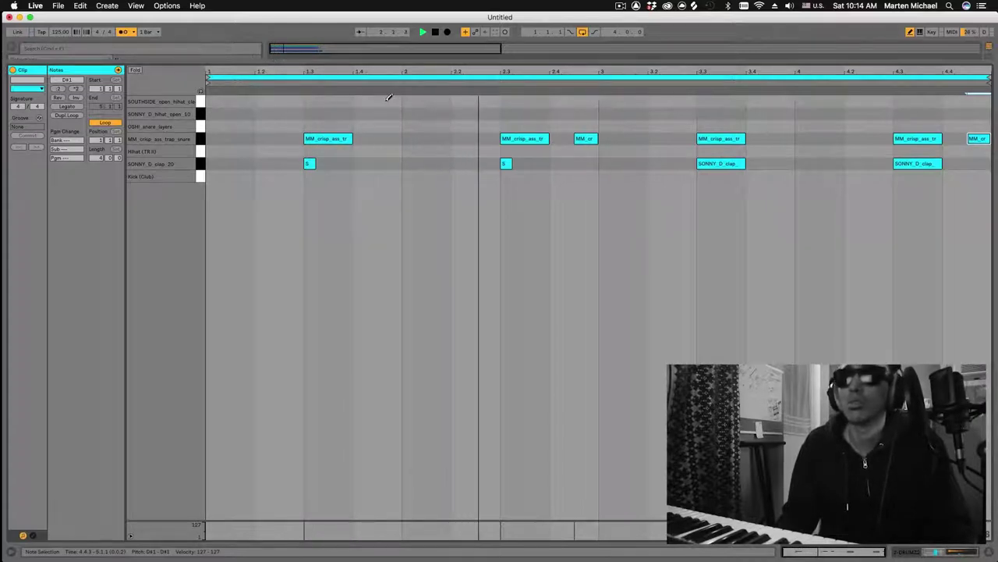
Add a SONNY_D_hihat_open_10 hit at 1.2.3 and reduce its velocity.
{"action": "left_click", "coordinate": [295, 114]}
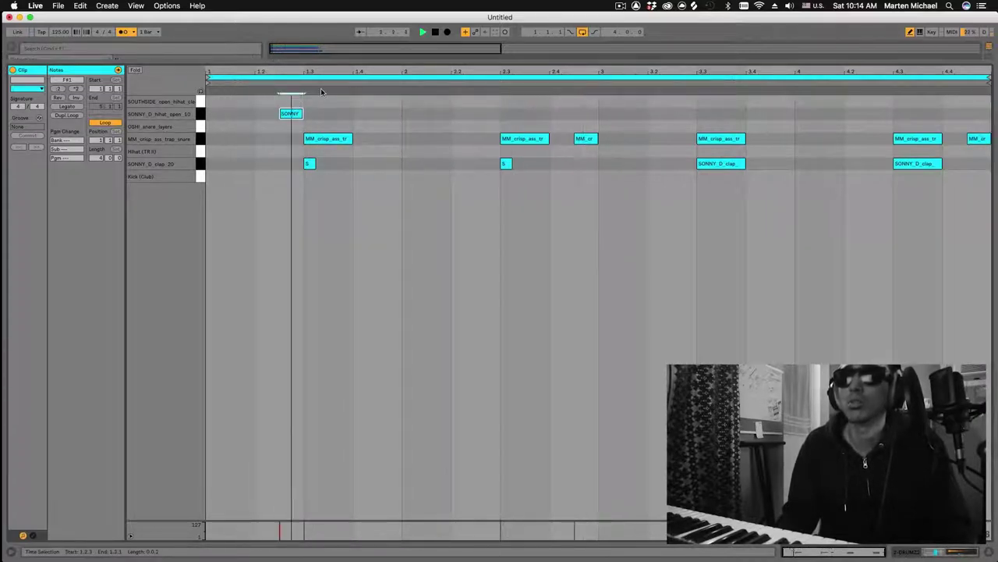
{"action": "left_click", "coordinate": [291, 113]}
{"action": "left_click_drag", "start_coordinate": [291, 113], "coordinate": [292, 156]}
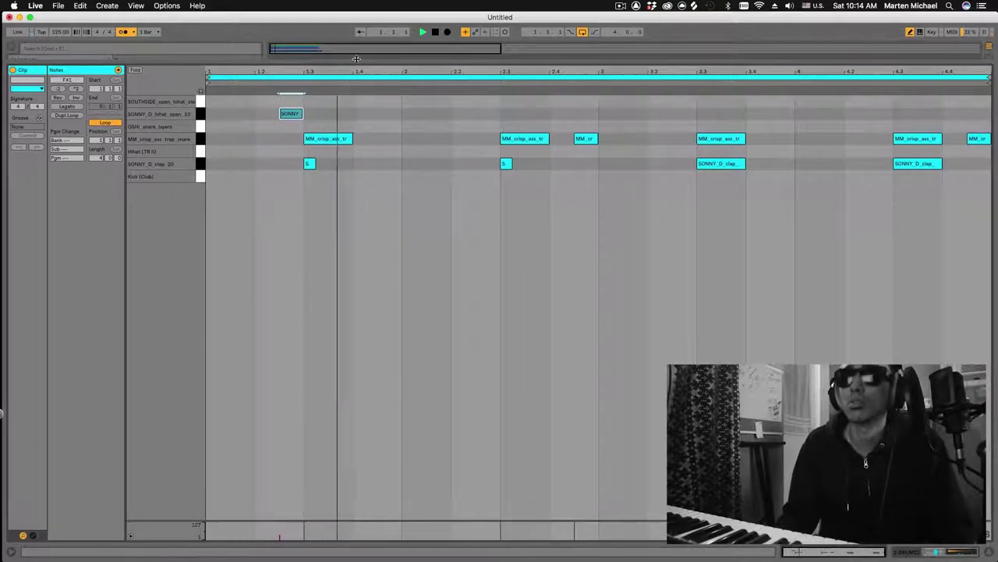
Place Kick (Club) hits at 1.1, 1.4.3, in the first half of bar 2, at 3.1 and near the end of bar 3.
{"action": "left_click", "coordinate": [217, 167]}
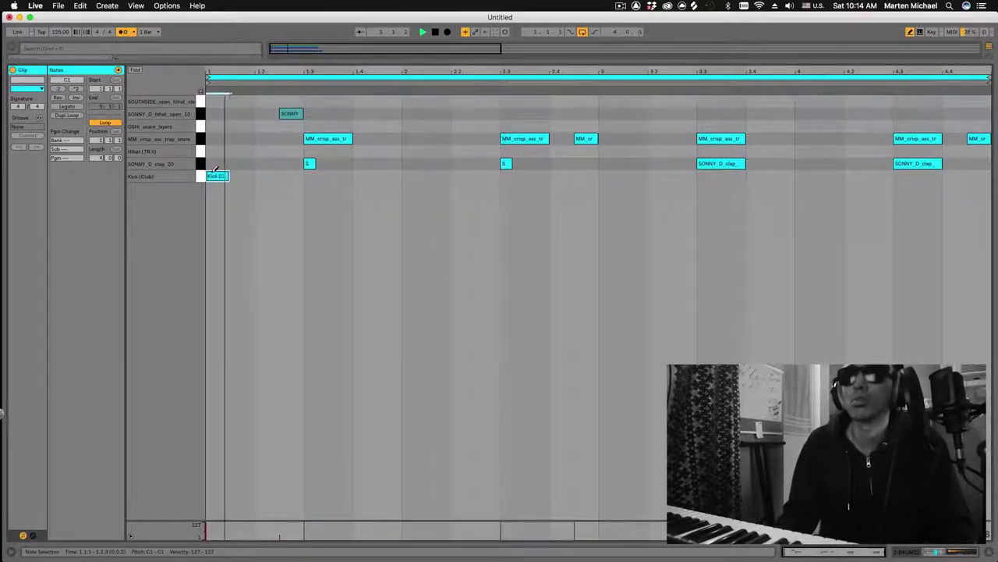
{"action": "left_click", "coordinate": [218, 175]}
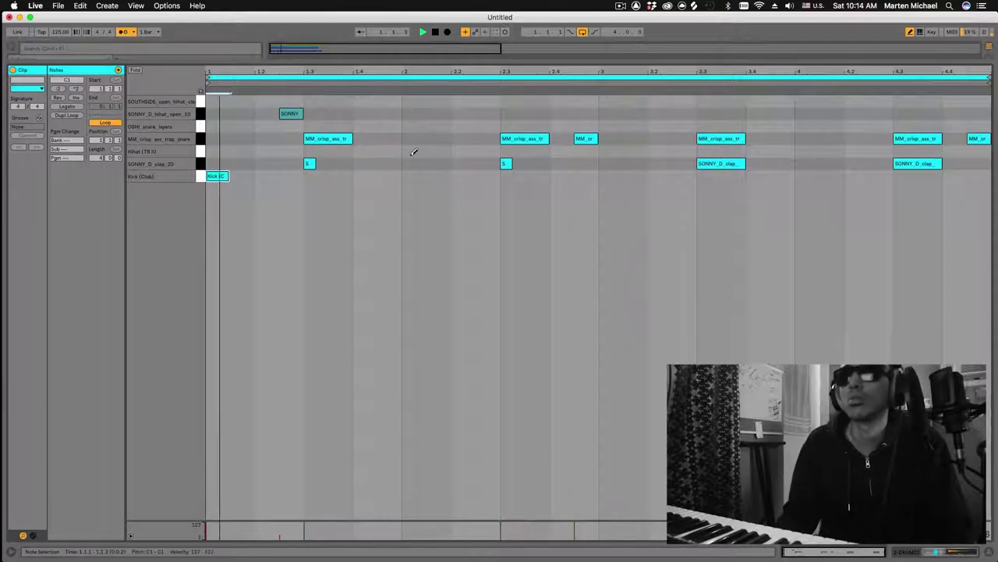
{"action": "left_click", "coordinate": [385, 176]}
{"action": "left_click", "coordinate": [438, 176]}
{"action": "left_click", "coordinate": [619, 175]}
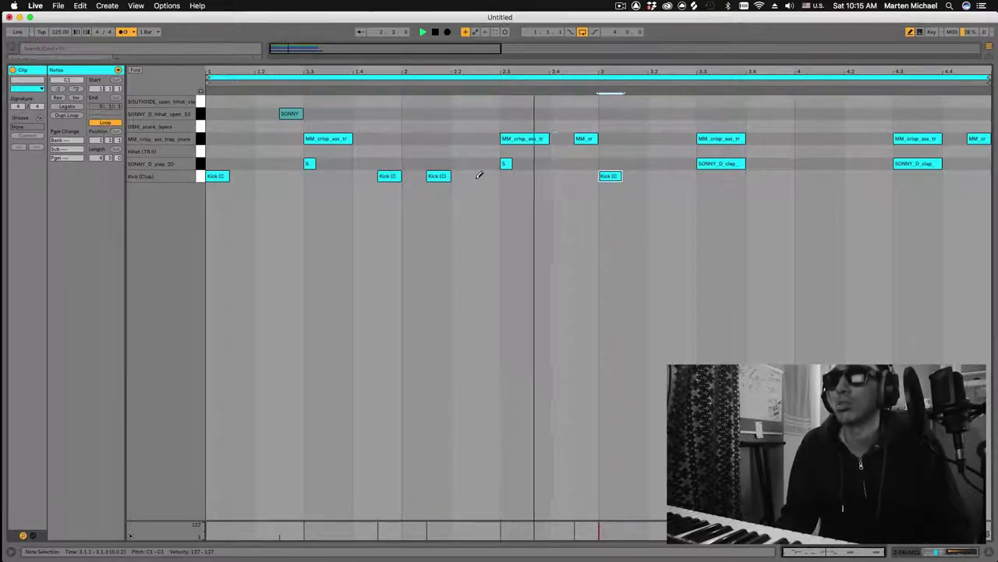
{"action": "left_click_drag", "start_coordinate": [439, 175], "coordinate": [464, 175]}
{"action": "left_click", "coordinate": [791, 175]}
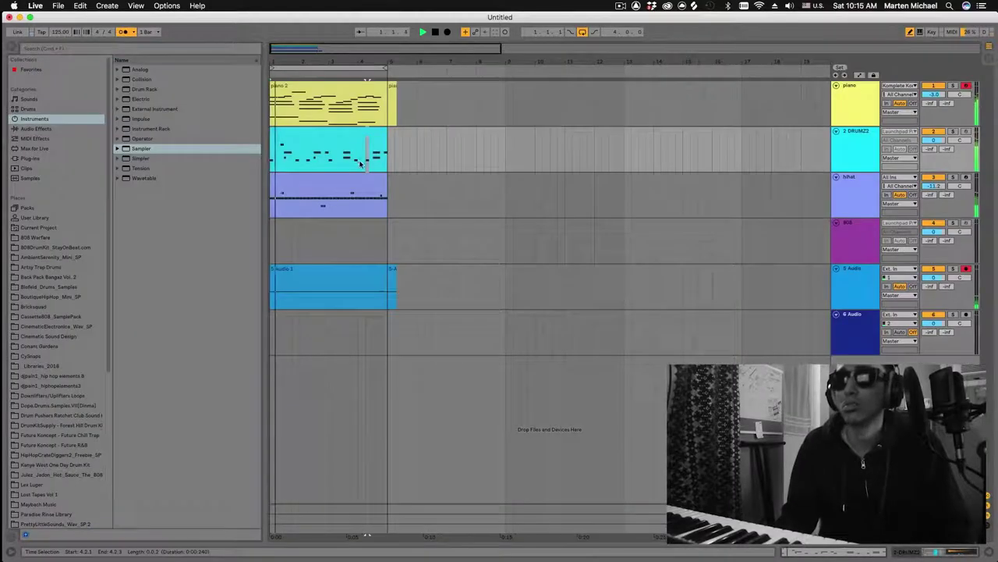
Set the drums track volume to 4.2 dB and the hihat track to -5.8 dB, and duplicate the piano track.
{"action": "left_click_drag", "start_coordinate": [938, 185], "coordinate": [938, 165]}
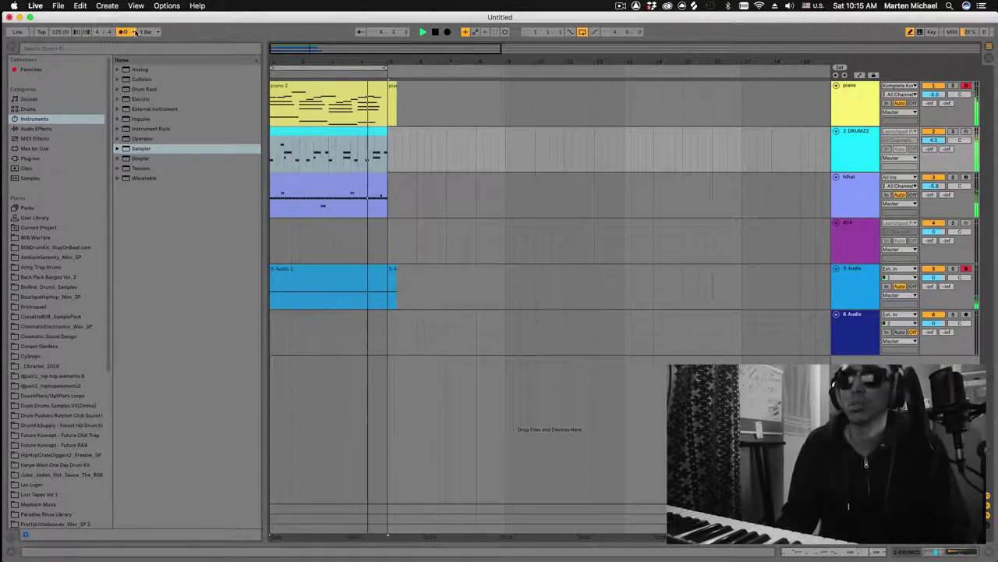
{"action": "left_click", "coordinate": [863, 103]}
{"action": "key", "text": "super+d"}
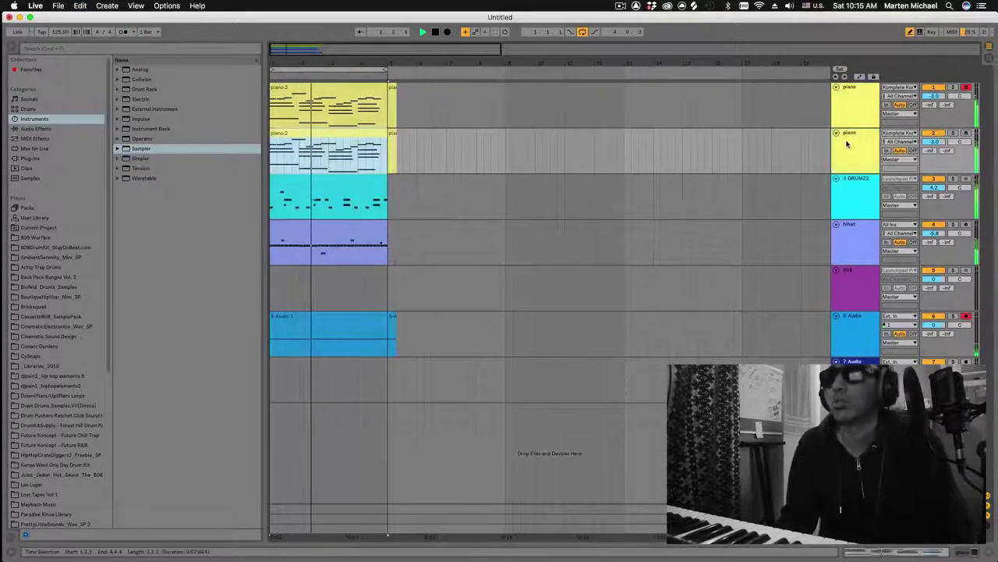
{"action": "left_click", "coordinate": [849, 143]}
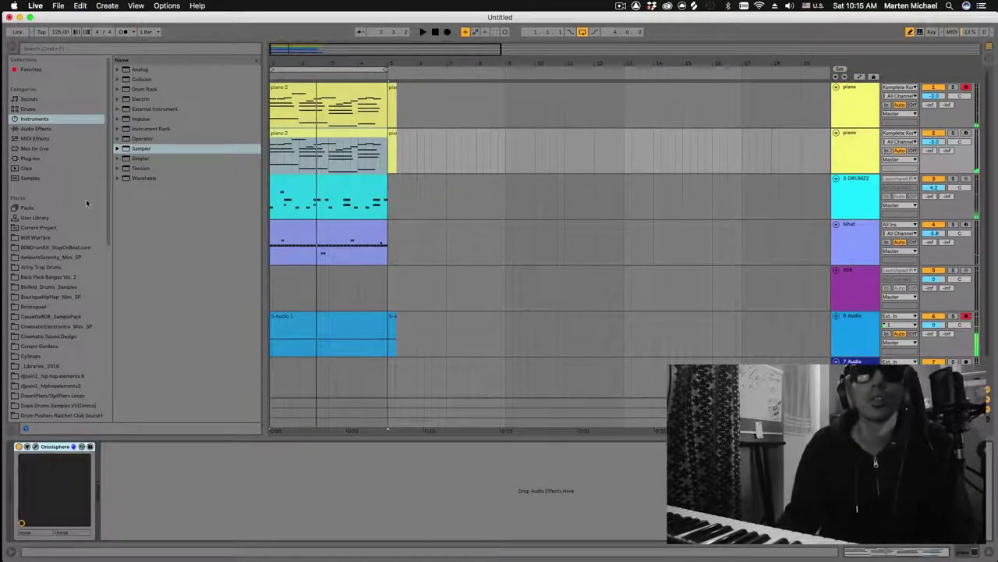
{"action": "left_click", "coordinate": [50, 218]}
{"action": "left_click", "coordinate": [119, 198]}
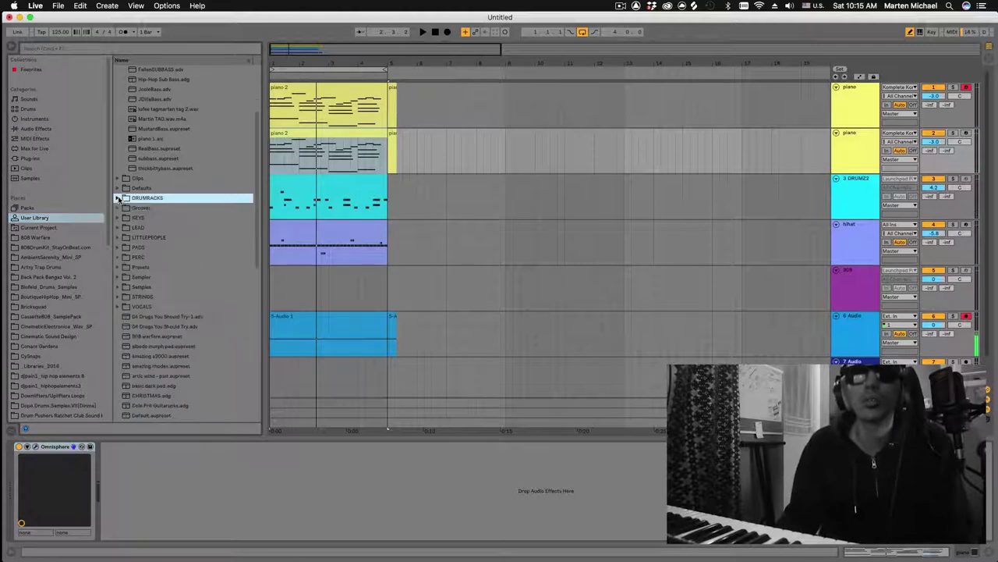
{"action": "scroll", "coordinate": [158, 272], "scroll_direction": "up", "scroll_amount": 2}
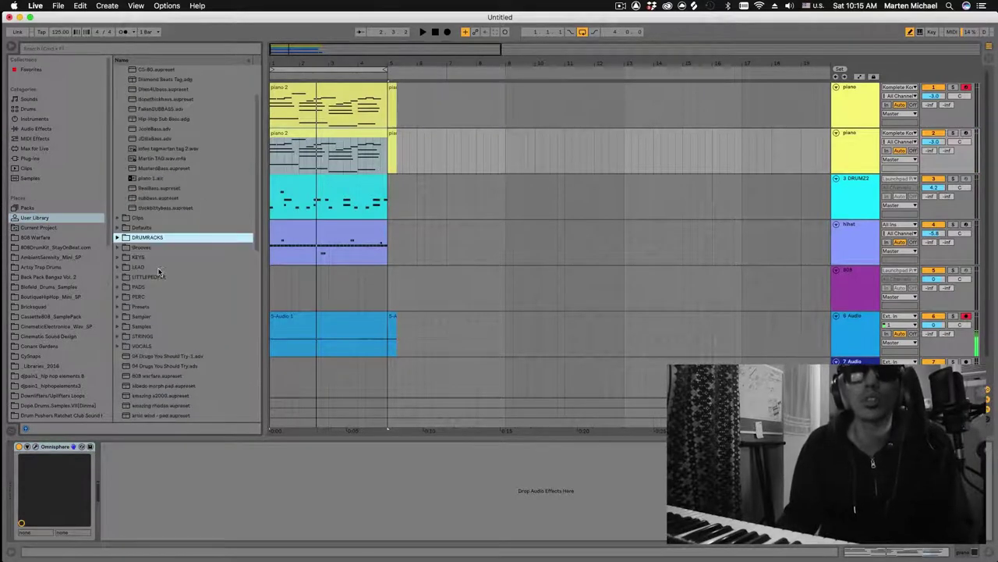
Replace Omnisphere on the duplicated piano track with the ANA 2 plug-in.
{"action": "left_click", "coordinate": [30, 158]}
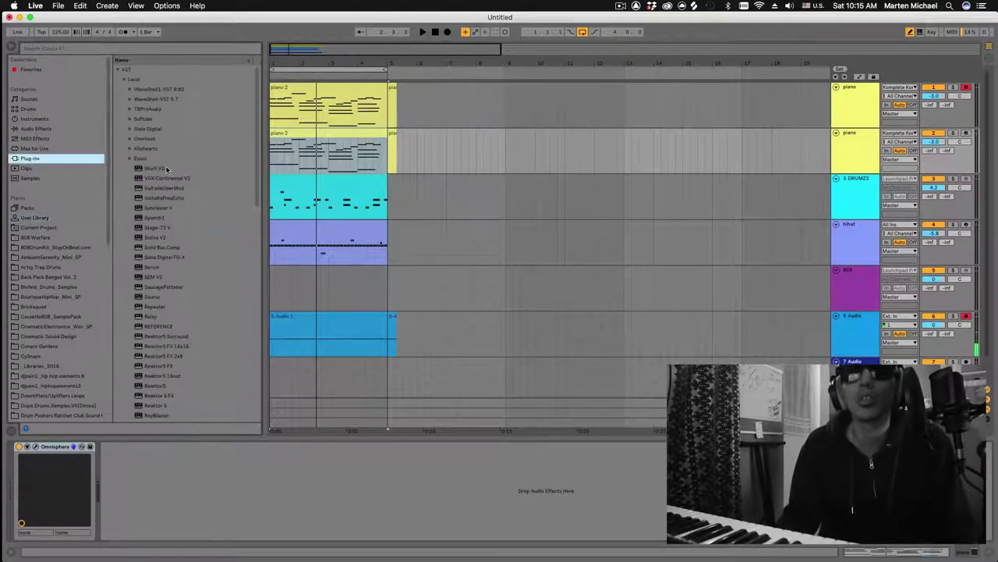
{"action": "left_click", "coordinate": [122, 79]}
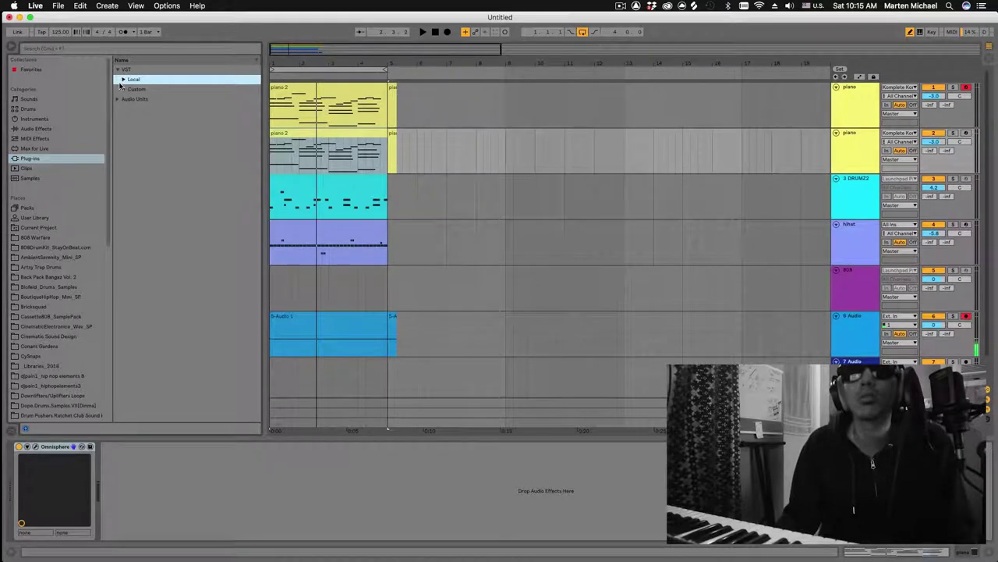
{"action": "left_click", "coordinate": [123, 80]}
{"action": "scroll", "coordinate": [138, 244], "scroll_direction": "down", "scroll_amount": 10}
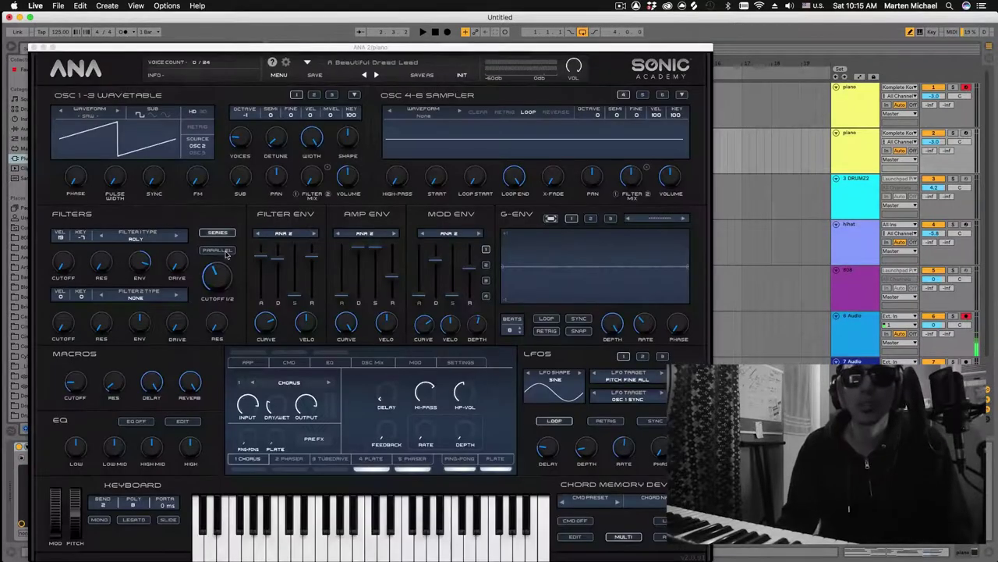
Filter the ANA 2 presets to Keys and Hip Hop, and try Dirty Rhodes with an output gain of -9.90 dB.
{"action": "left_click", "coordinate": [370, 66]}
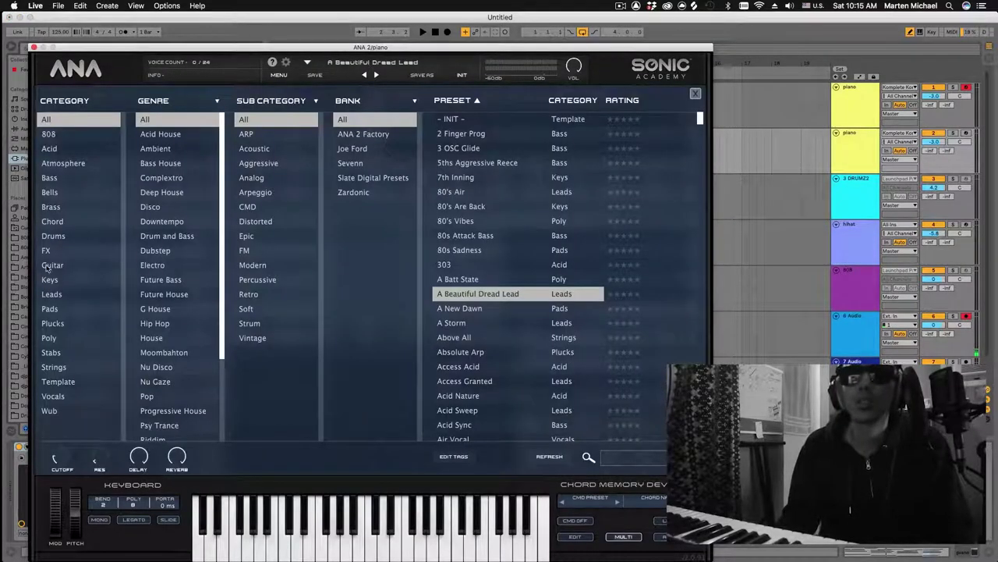
{"action": "left_click", "coordinate": [50, 280]}
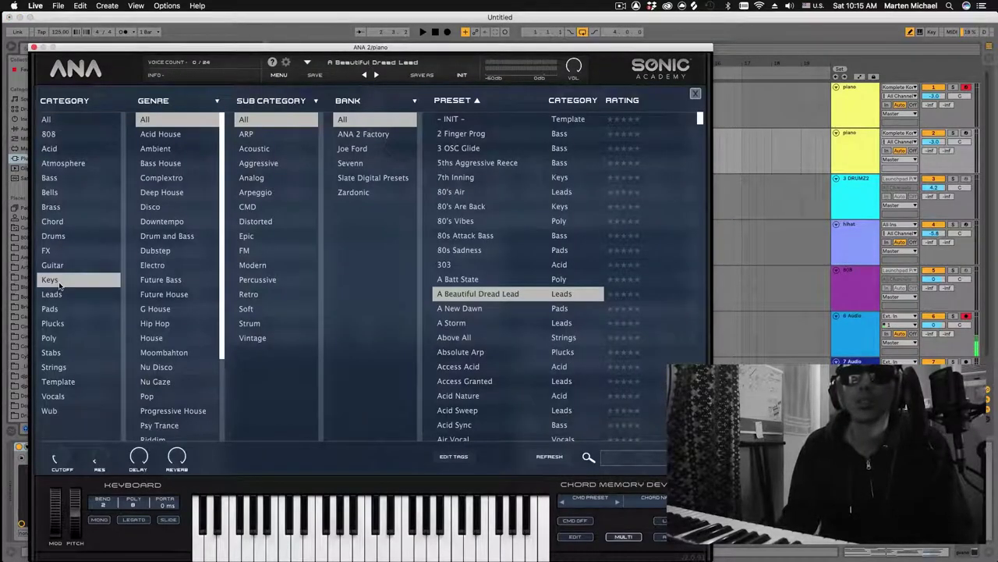
{"action": "left_click", "coordinate": [155, 322]}
{"action": "left_click", "coordinate": [484, 208]}
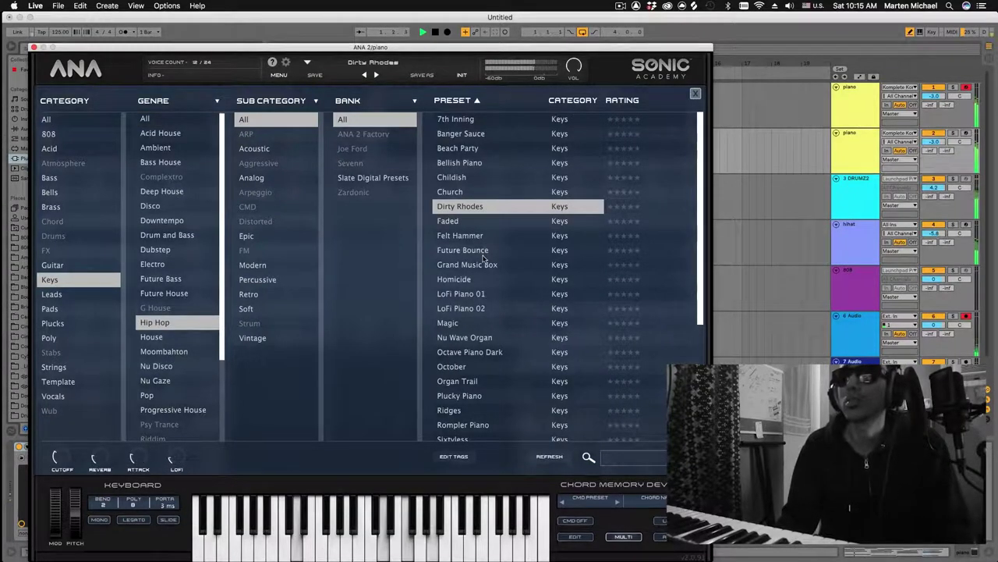
{"action": "mouse_move", "coordinate": [574, 67]}
{"action": "left_mouse_down"}
{"action": "mouse_move", "coordinate": [577, 79]}
{"action": "mouse_move", "coordinate": [573, 53]}
{"action": "left_mouse_up"}
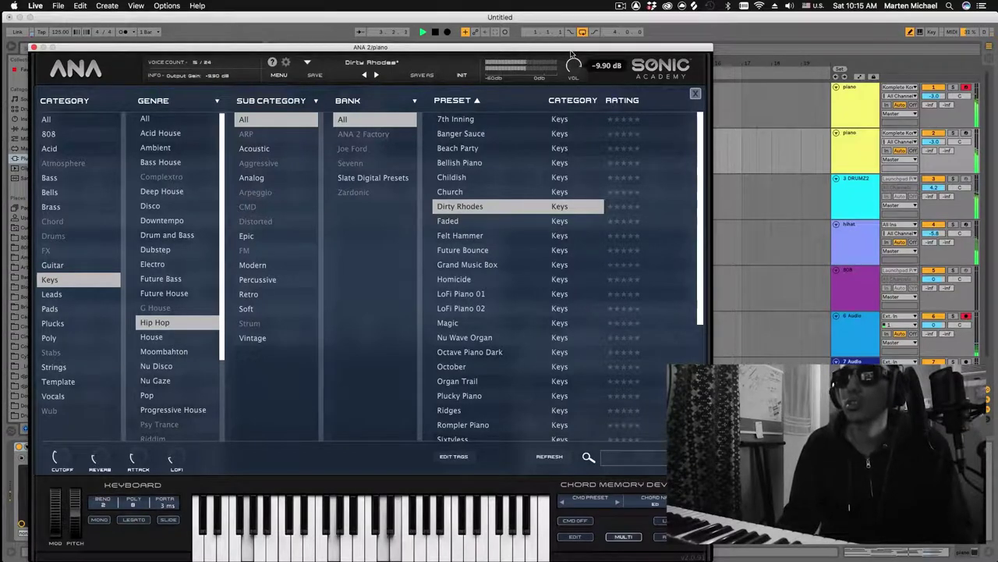
Compare Felt Hammer with Dirty Rhodes, settle on Felt Hammer, and set the duplicated piano track's volume to -0.8 dB.
{"action": "left_click", "coordinate": [521, 238]}
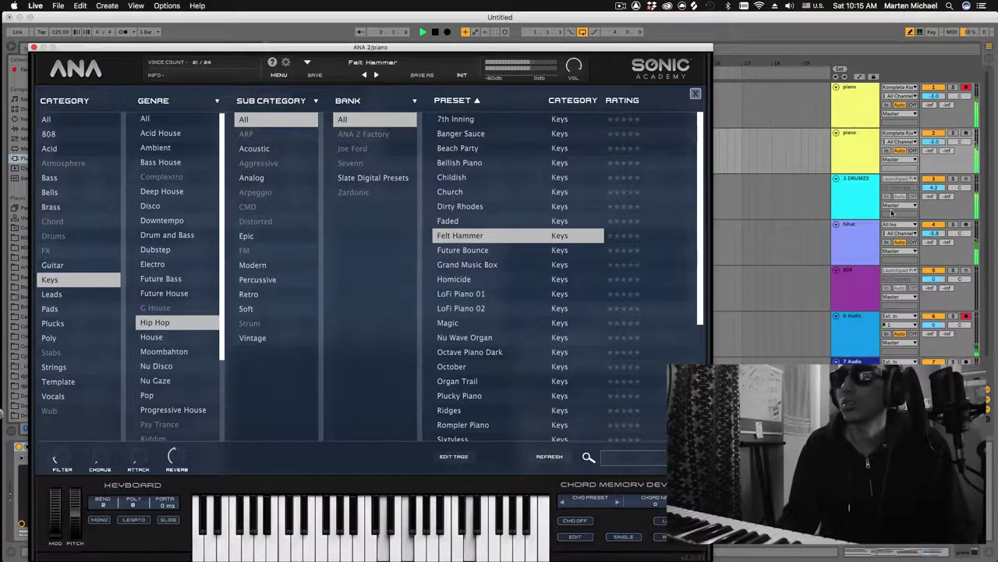
{"action": "left_click_drag", "start_coordinate": [939, 142], "coordinate": [939, 150]}
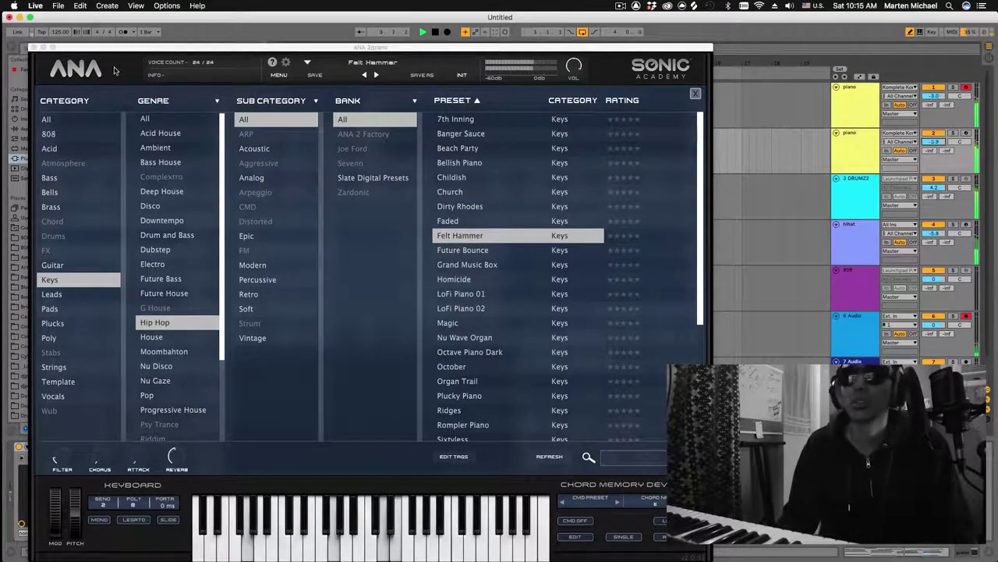
{"action": "left_click", "coordinate": [472, 211]}
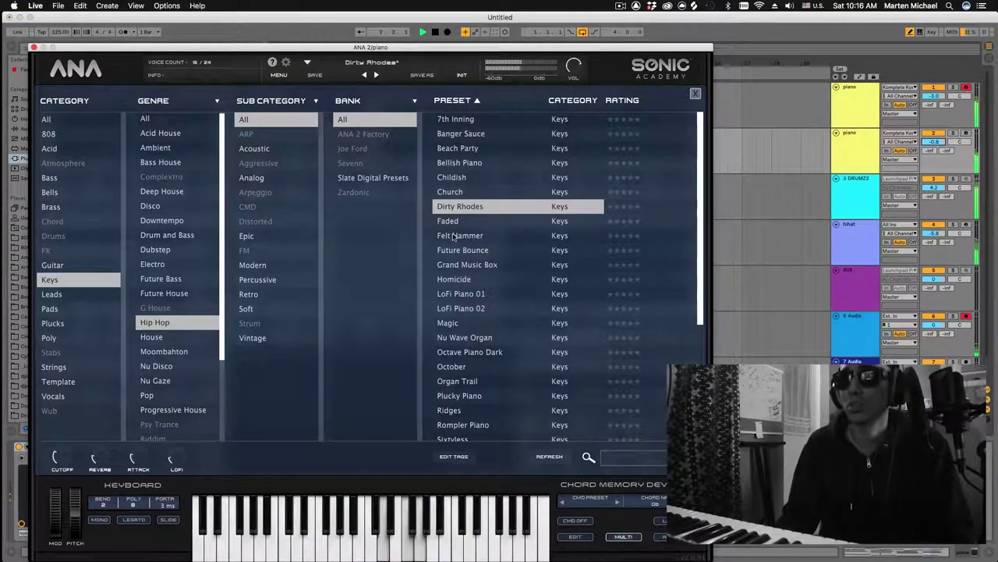
{"action": "left_click", "coordinate": [456, 237]}
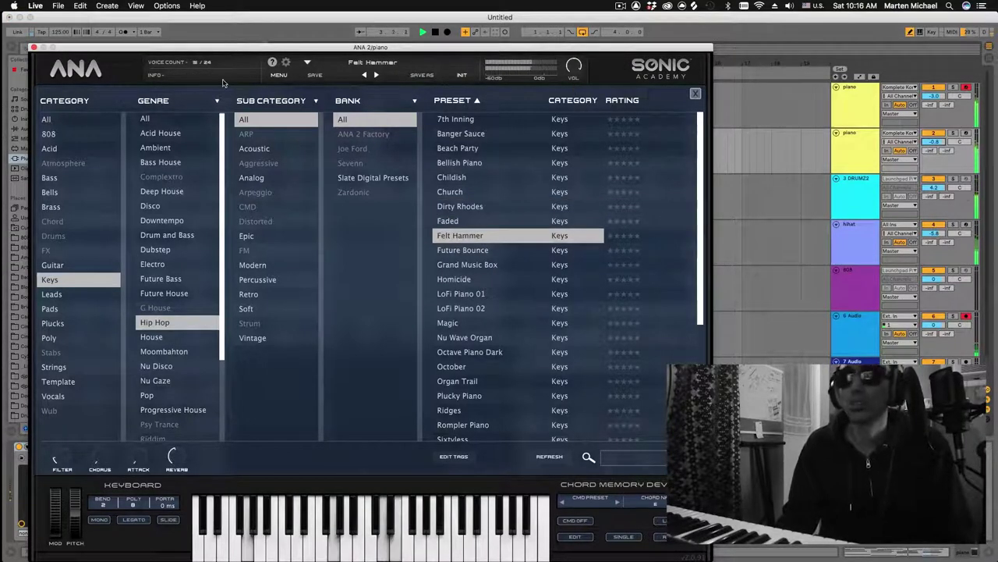
{"action": "left_click", "coordinate": [34, 49]}
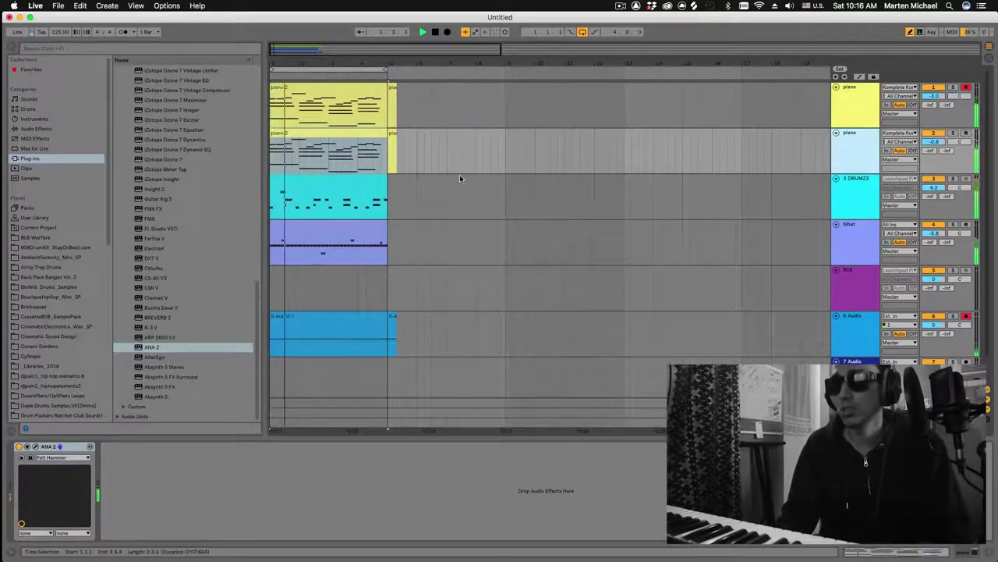
Copy the four-bar clip from the duplicated piano track onto the 808 track and open the copy for note editing.
{"action": "left_click", "coordinate": [321, 170]}
{"action": "left_click_drag", "start_coordinate": [320, 170], "coordinate": [312, 304]}
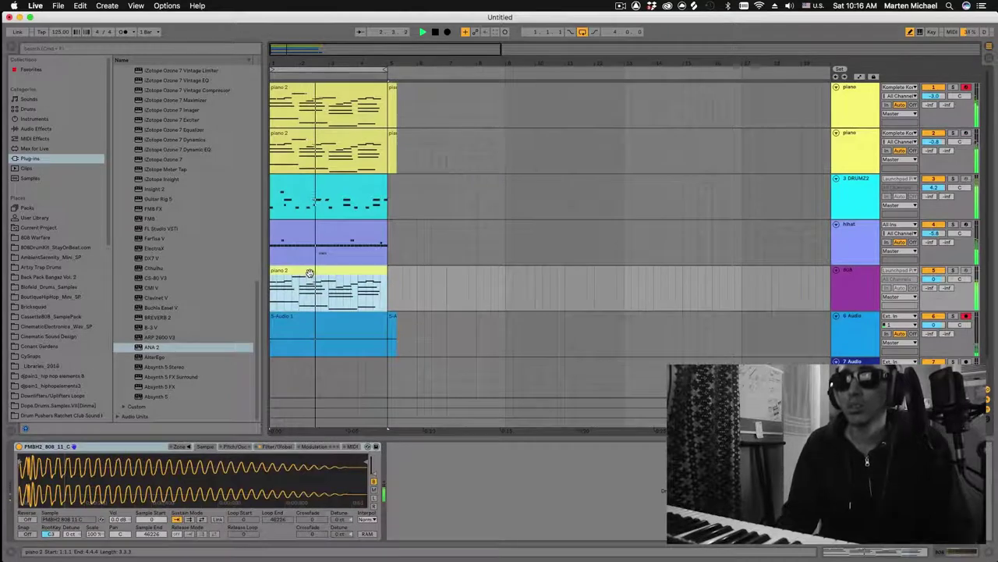
{"action": "double_click", "coordinate": [311, 271]}
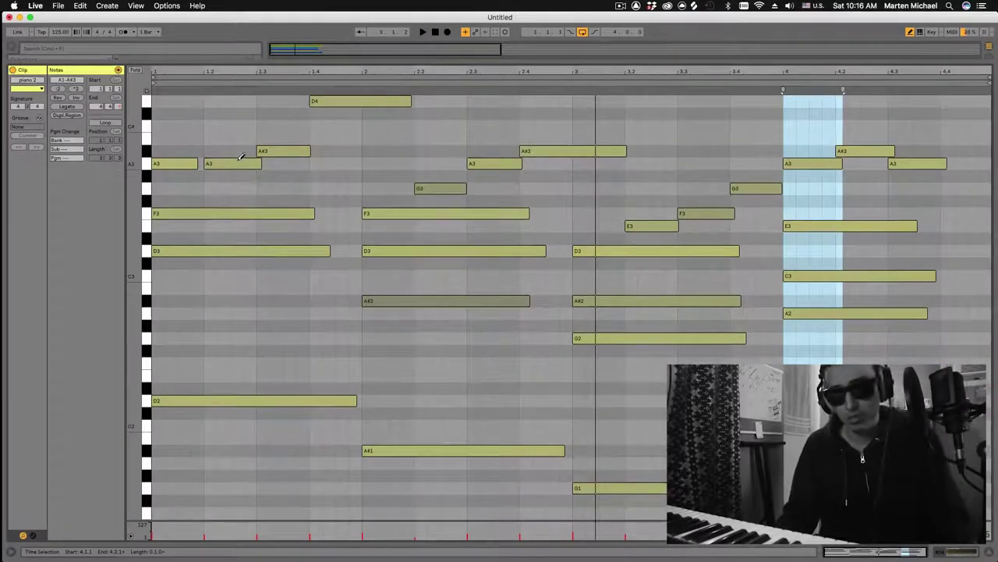
Delete the melody and chord notes from the 808 clip, keeping only the low bass notes such as D2, A#1 and G1.
{"action": "left_click_drag", "start_coordinate": [279, 126], "coordinate": [154, 257]}
{"action": "key", "text": "Delete"}
{"action": "left_click_drag", "start_coordinate": [242, 182], "coordinate": [970, 339]}
{"action": "key", "text": "Delete"}
{"action": "left_click_drag", "start_coordinate": [969, 337], "coordinate": [389, 4]}
{"action": "key", "text": "Delete"}
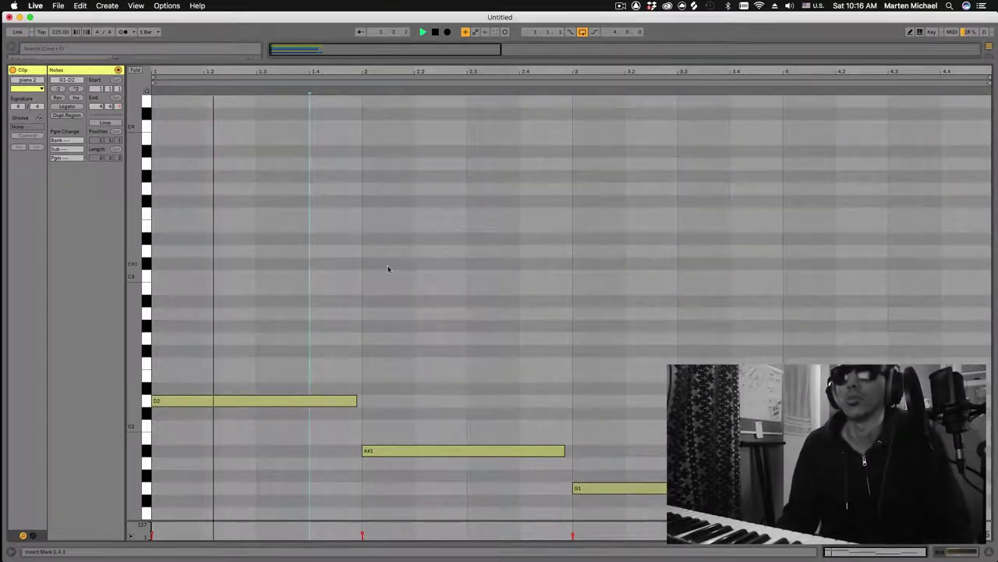
Transpose all the bass notes in the 808 clip up one octave.
{"action": "key", "text": "shift+Up"}
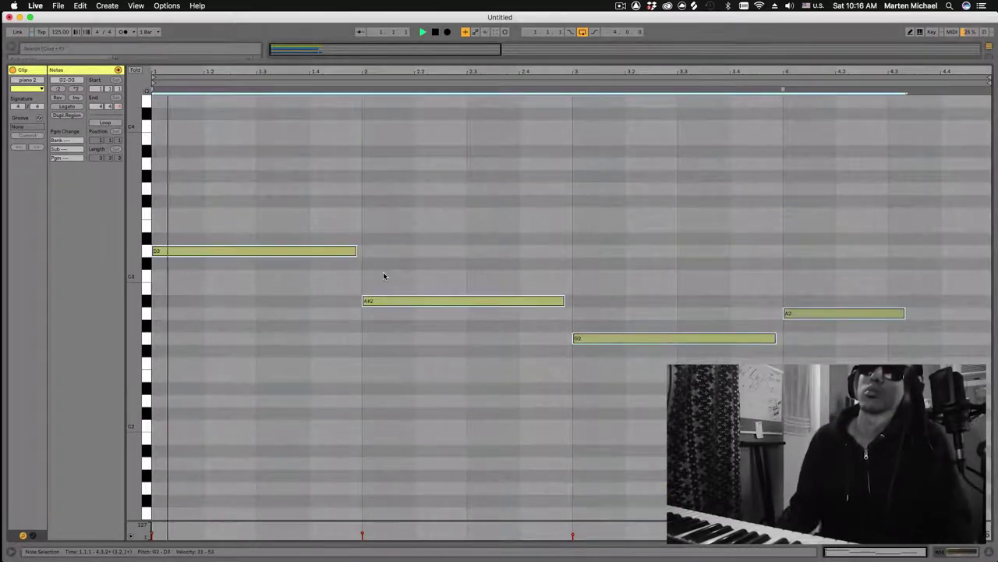
{"action": "key", "text": "shift+Up"}
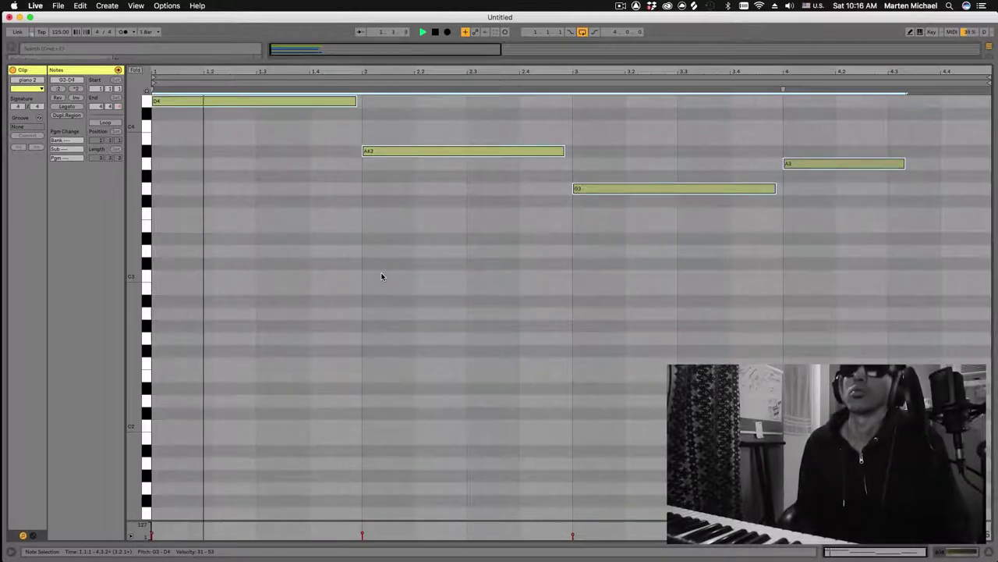
{"action": "key", "text": "shift+Down"}
Raise the A#2, G2 and A2 bass notes another octave, and set the 808 track's volume to 6.0 dB.
{"action": "left_click", "coordinate": [394, 301]}
{"action": "key", "text": "shift+Up"}
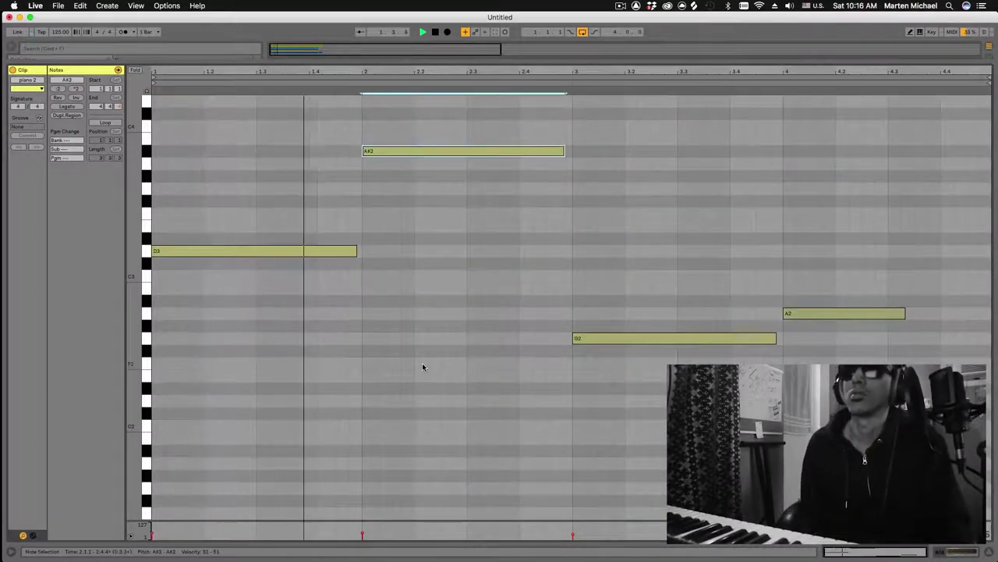
{"action": "left_click", "coordinate": [646, 339]}
{"action": "key", "text": "shift+Up"}
{"action": "left_click", "coordinate": [792, 313]}
{"action": "key", "text": "shift+Up"}
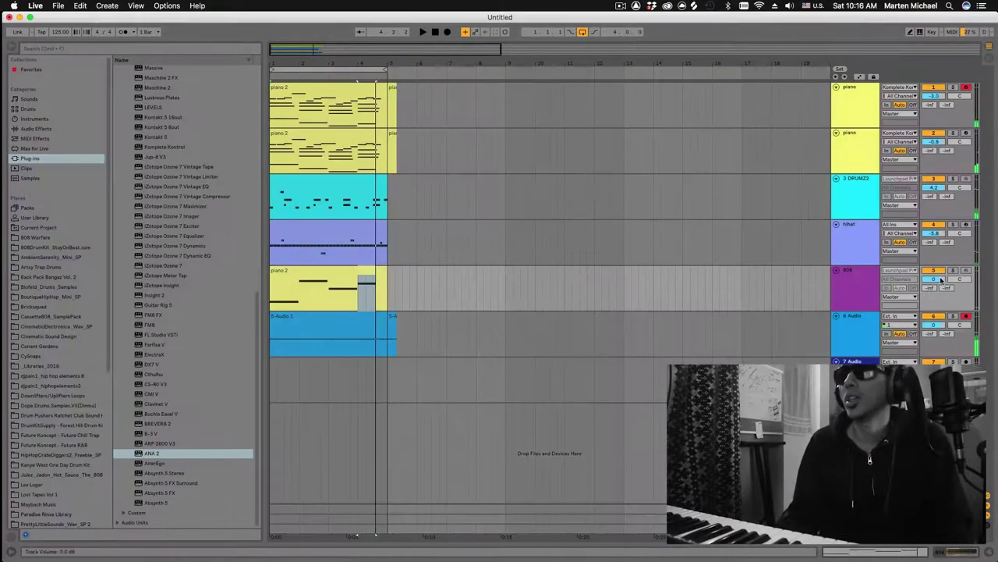
{"action": "key", "text": "space"}
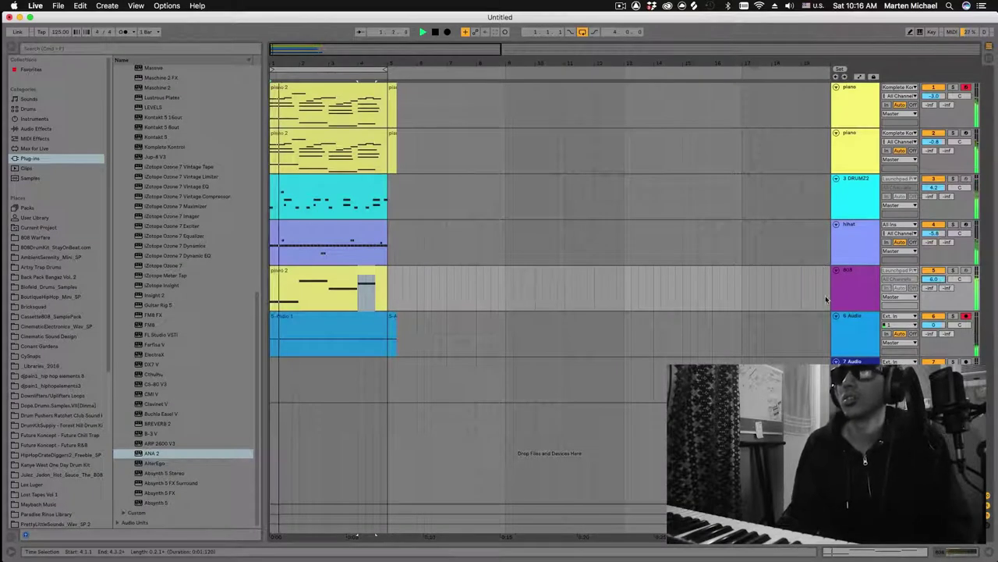
Split the 808 clip's first-bar D3 into three consecutive notes starting at 1, 1.2.3 and 1.4.
{"action": "double_click", "coordinate": [341, 280]}
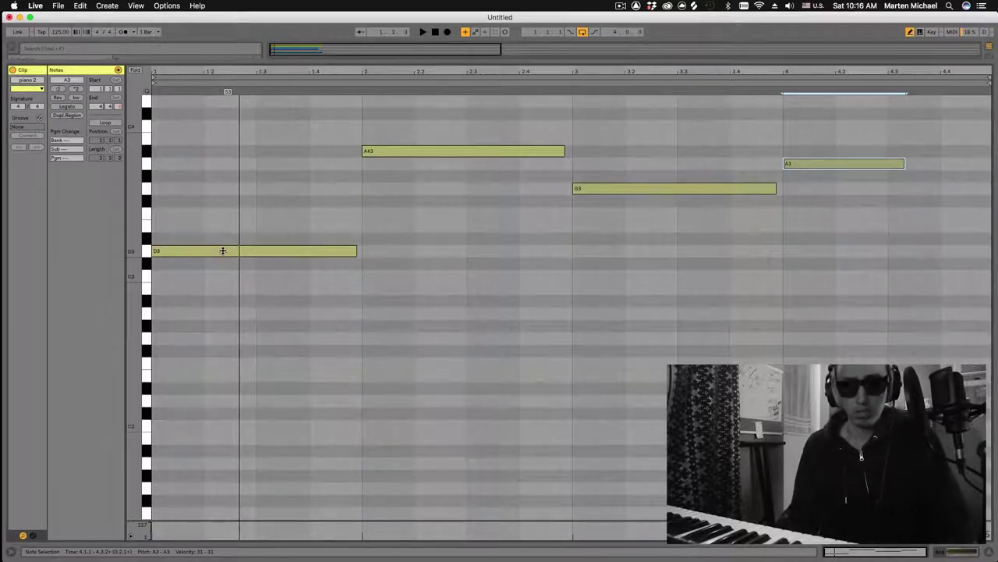
{"action": "key", "text": "space"}
{"action": "key", "text": "super+4"}
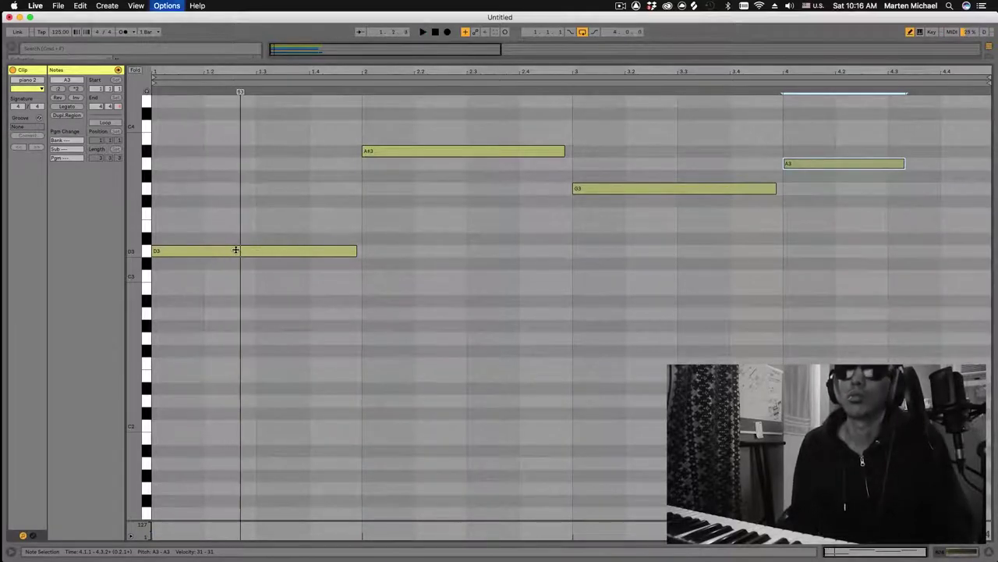
{"action": "left_click", "coordinate": [237, 247]}
{"action": "left_click_drag", "start_coordinate": [254, 252], "coordinate": [309, 251]}
{"action": "key", "text": "space"}
{"action": "left_click", "coordinate": [330, 249]}
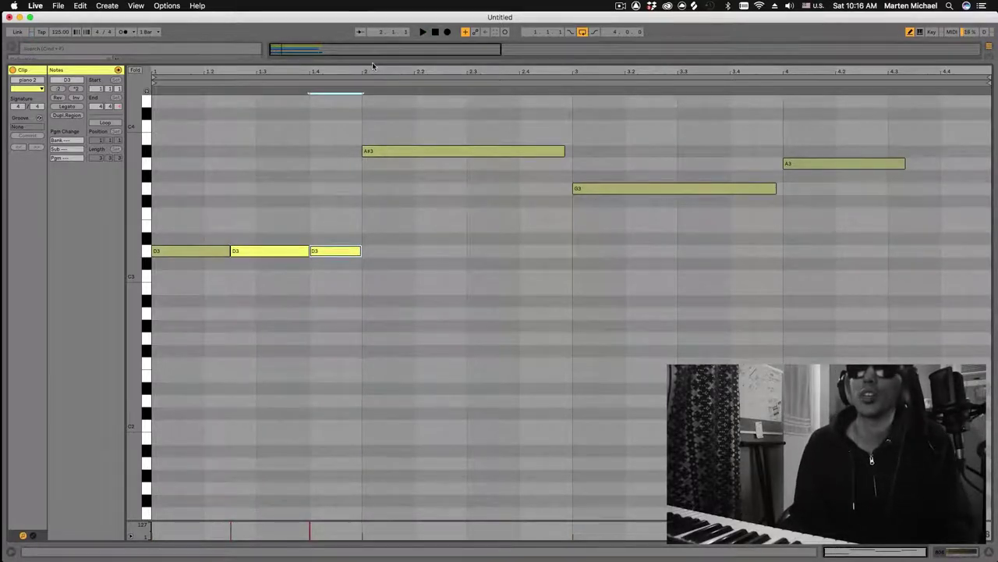
Add an OSHI snare_layers hit at 3.2.3 in the DRUMZ2 clip.
{"action": "key", "text": "super+alt+l"}
{"action": "double_click", "coordinate": [297, 187]}
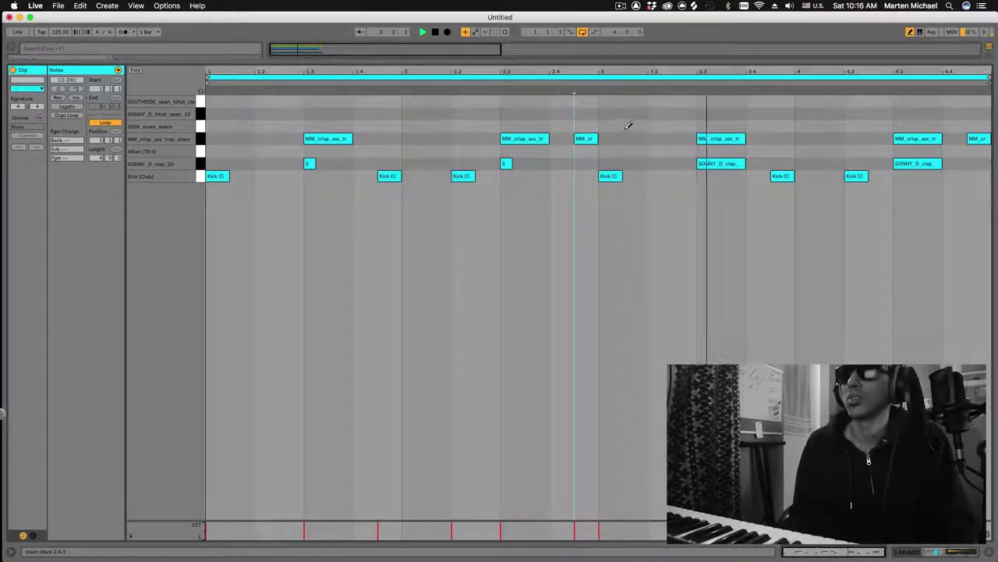
{"action": "left_click", "coordinate": [654, 125]}
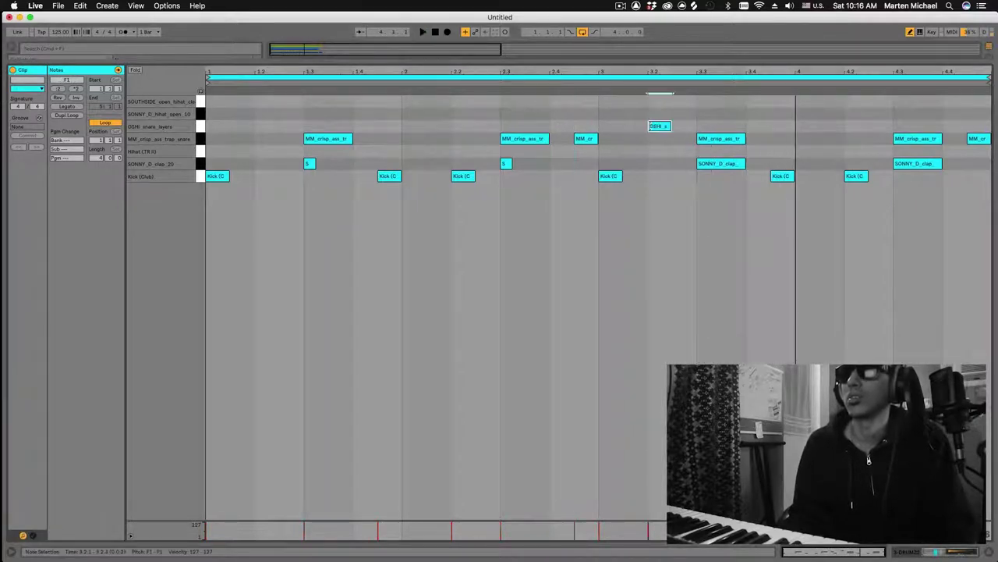
{"action": "left_click", "coordinate": [664, 124]}
{"action": "left_click", "coordinate": [683, 125]}
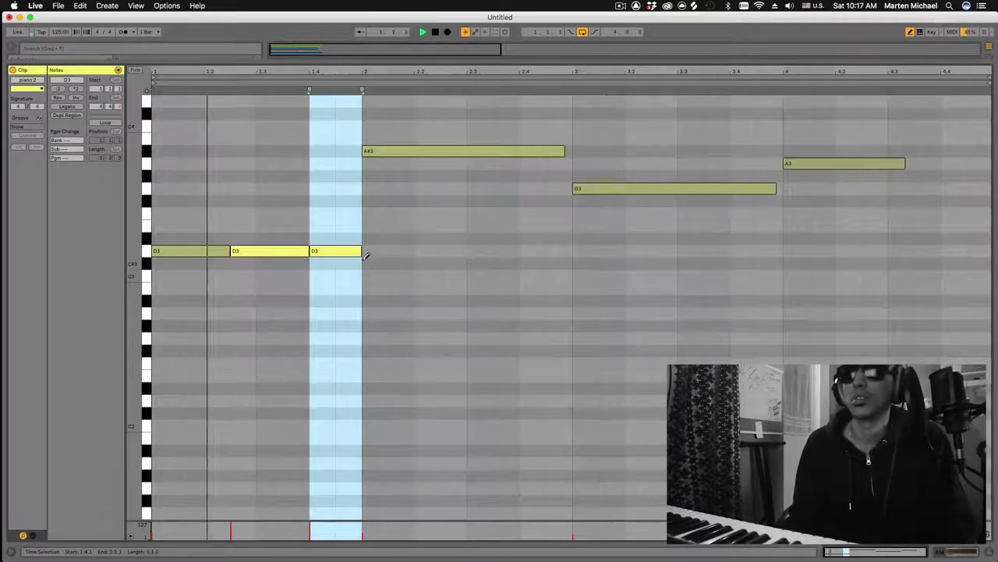
Split the 808 clip's second-bar A#3 into two notes, with the second running from 2.2.3 to bar 3.
{"action": "left_click", "coordinate": [427, 151]}
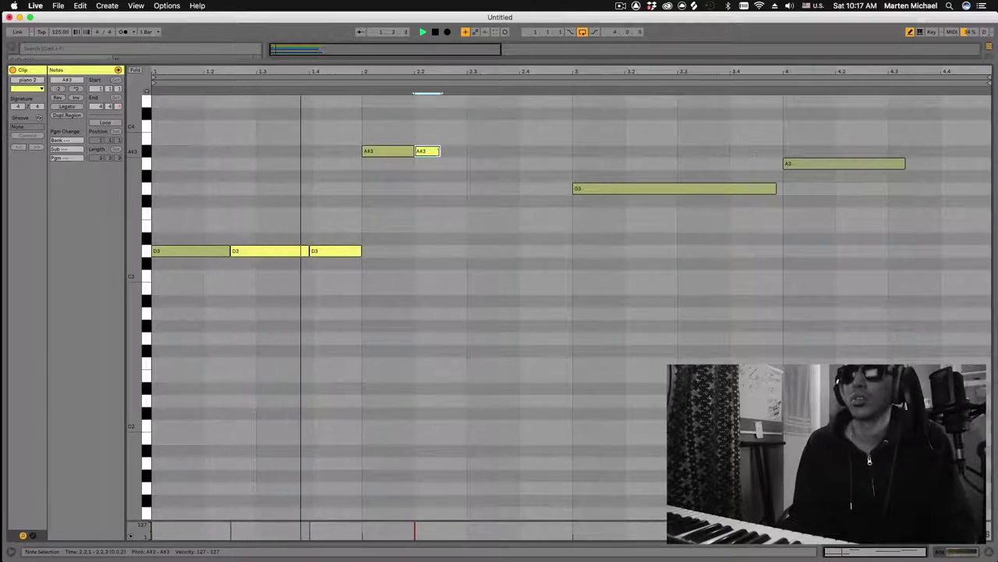
{"action": "left_click_drag", "start_coordinate": [438, 151], "coordinate": [470, 158]}
{"action": "key", "text": "super+z"}
{"action": "left_click", "coordinate": [448, 150]}
{"action": "left_click", "coordinate": [431, 150]}
{"action": "left_click", "coordinate": [409, 151]}
{"action": "left_click_drag", "start_coordinate": [384, 151], "coordinate": [572, 151]}
Split the third-bar G3 into two adjoining notes, with the second running from 3.2.3 to bar 4.
{"action": "left_click", "coordinate": [646, 187]}
{"action": "key", "text": "space"}
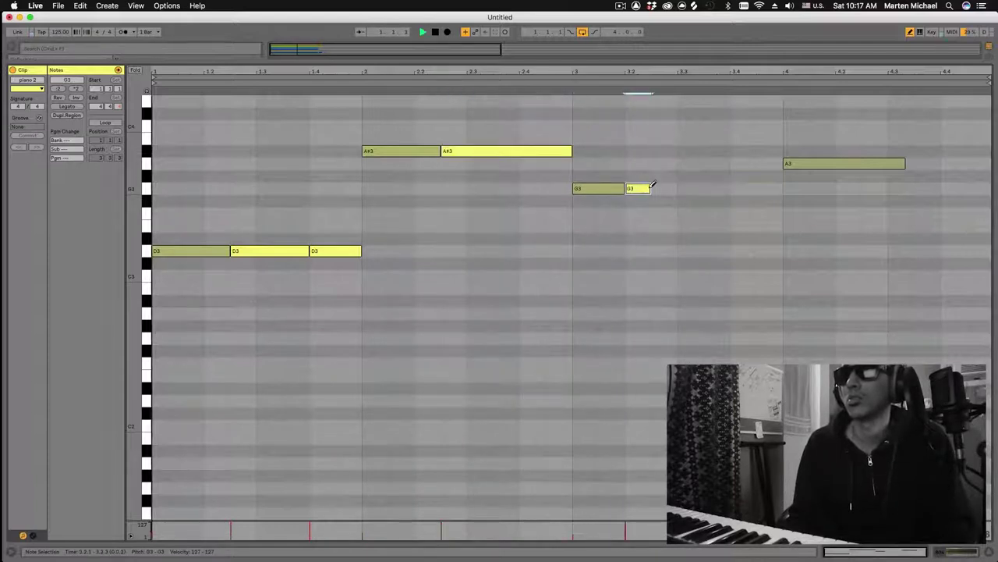
{"action": "left_click_drag", "start_coordinate": [651, 188], "coordinate": [781, 188]}
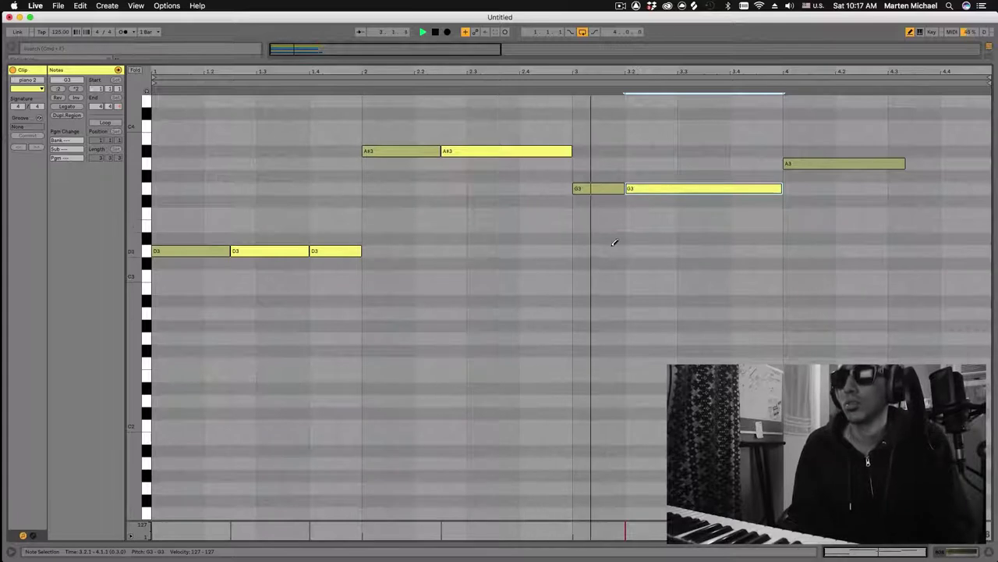
{"action": "left_click", "coordinate": [675, 188]}
{"action": "left_click", "coordinate": [682, 188]}
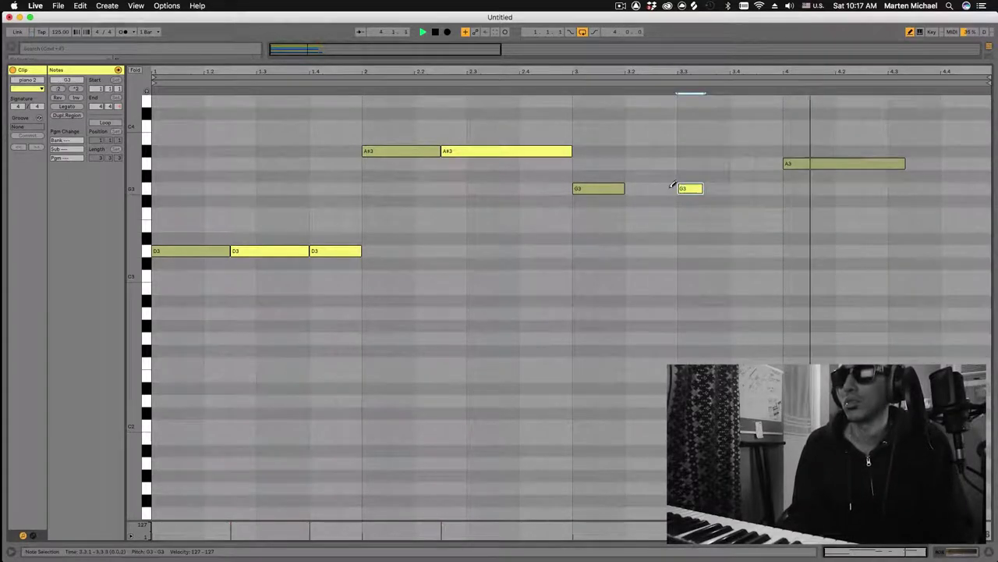
{"action": "left_click", "coordinate": [695, 188]}
{"action": "left_click_drag", "start_coordinate": [676, 188], "coordinate": [781, 188]}
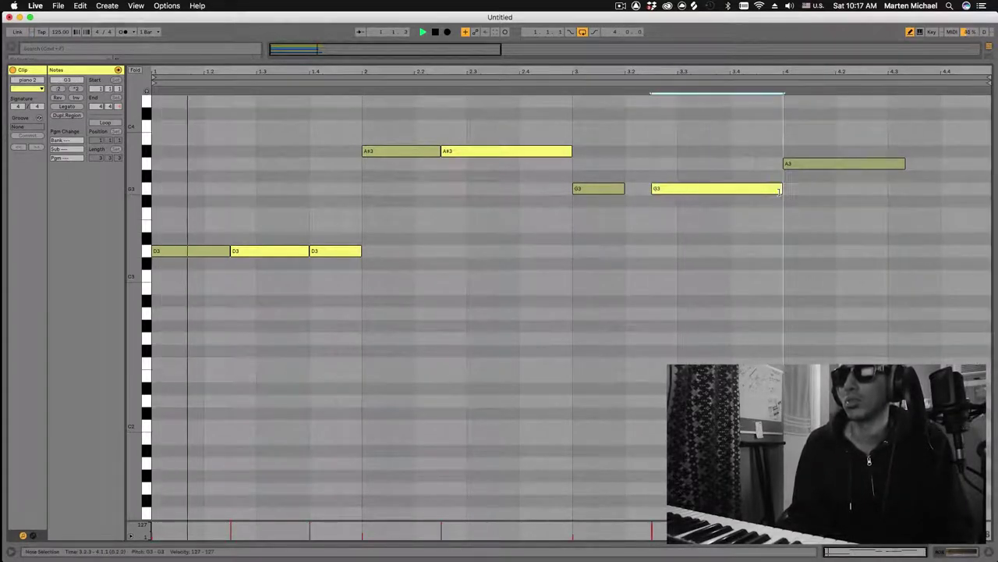
{"action": "left_click_drag", "start_coordinate": [624, 188], "coordinate": [650, 188]}
Add a short A#4 note at 2.4.3 and a separate G3 note from 3.4 to bar 4 in the 808 clip.
{"action": "scroll", "coordinate": [652, 191], "scroll_direction": "up", "scroll_amount": 5}
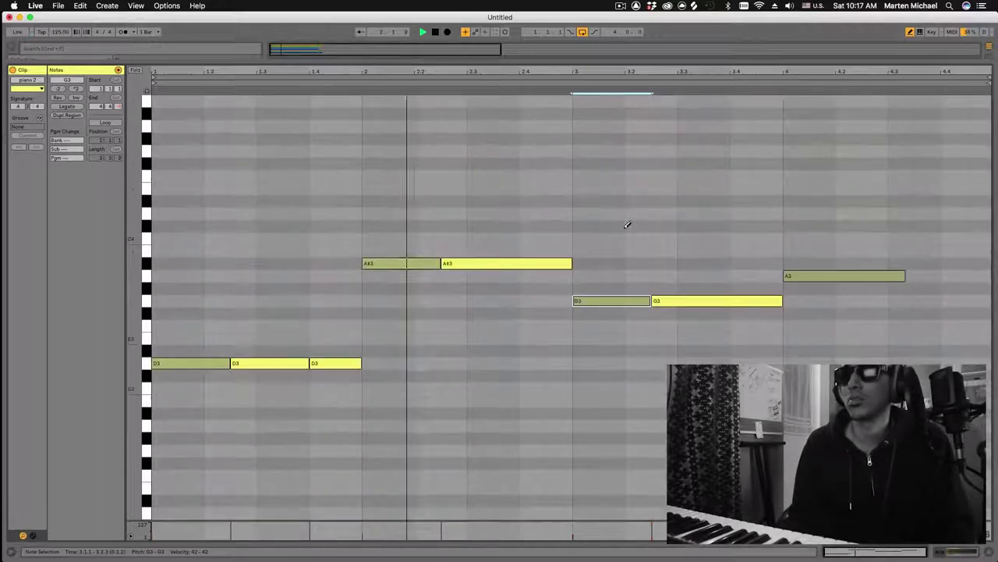
{"action": "left_click", "coordinate": [566, 116]}
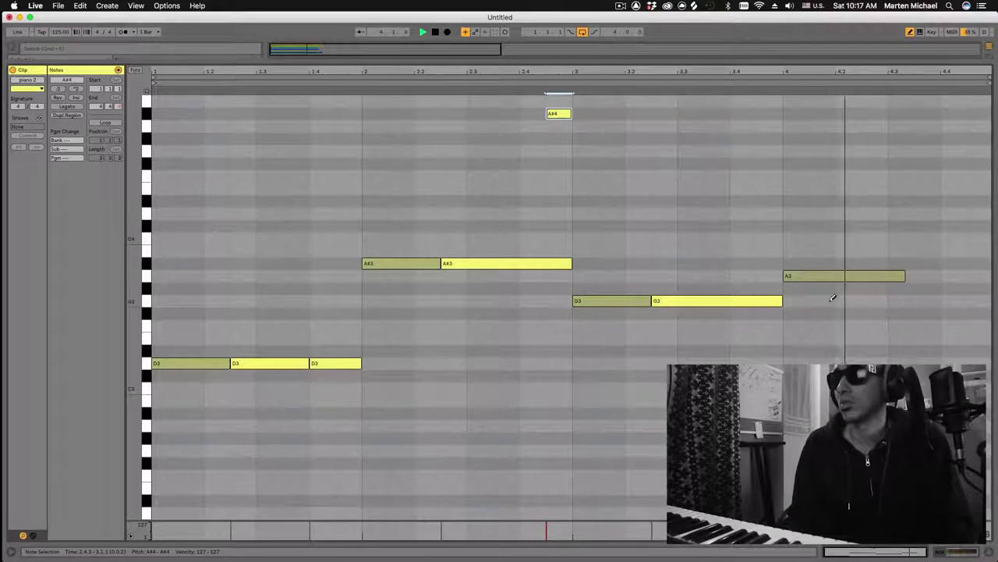
{"action": "left_click", "coordinate": [744, 300]}
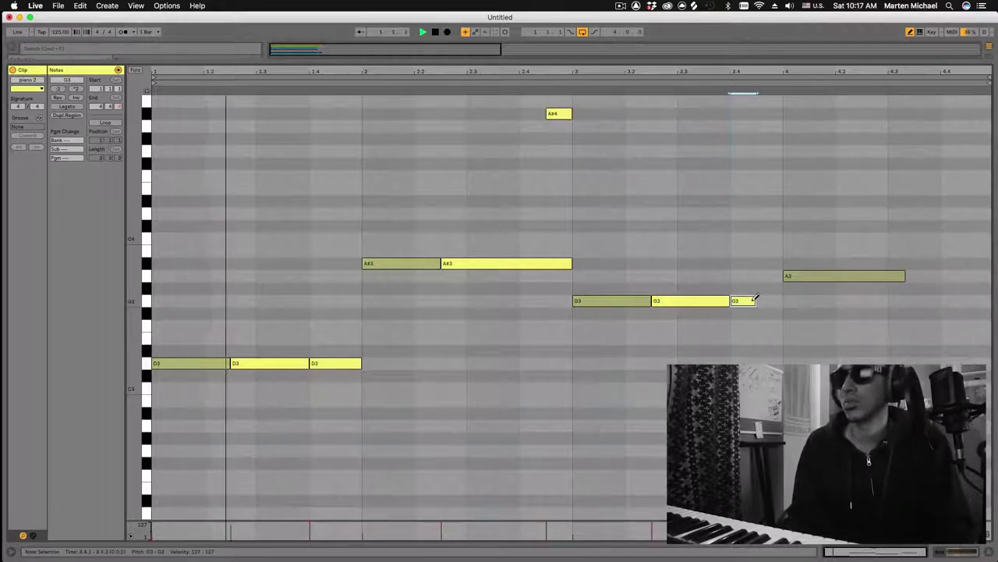
{"action": "left_click_drag", "start_coordinate": [757, 299], "coordinate": [780, 300]}
Raise the velocity of every note in the 808 clip to the maximum.
{"action": "key", "text": "super+a"}
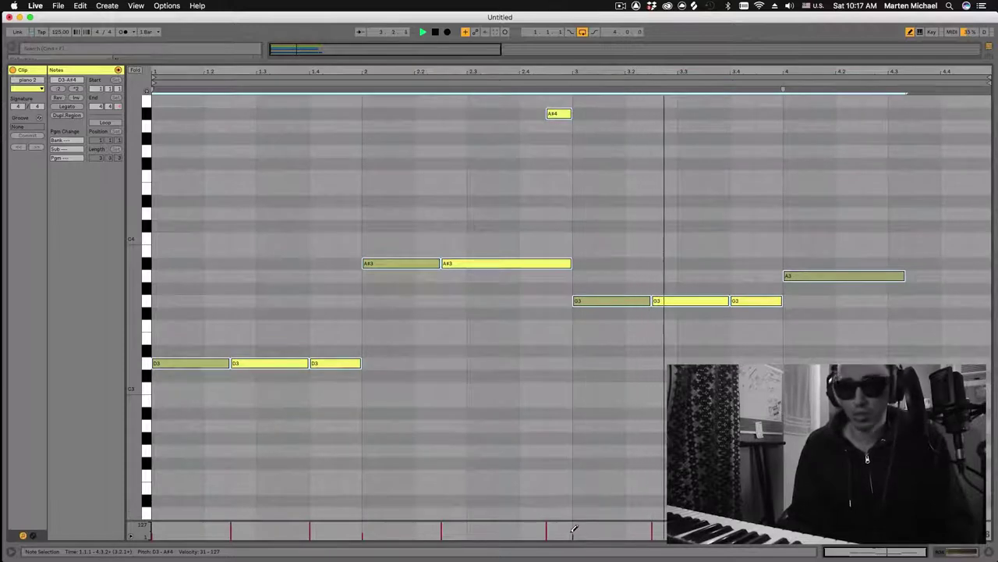
{"action": "key", "text": "b"}
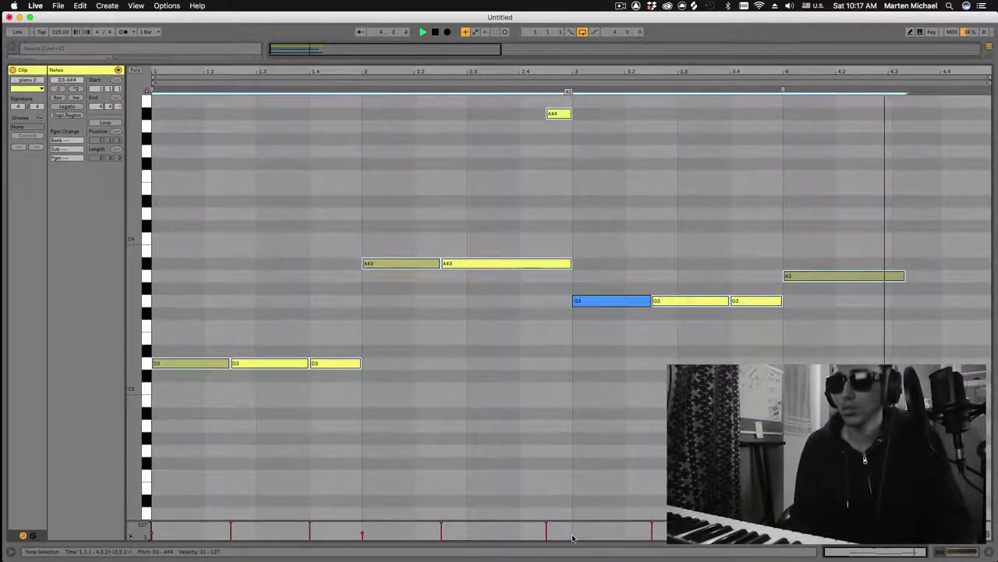
{"action": "left_click_drag", "start_coordinate": [573, 537], "coordinate": [572, 521]}
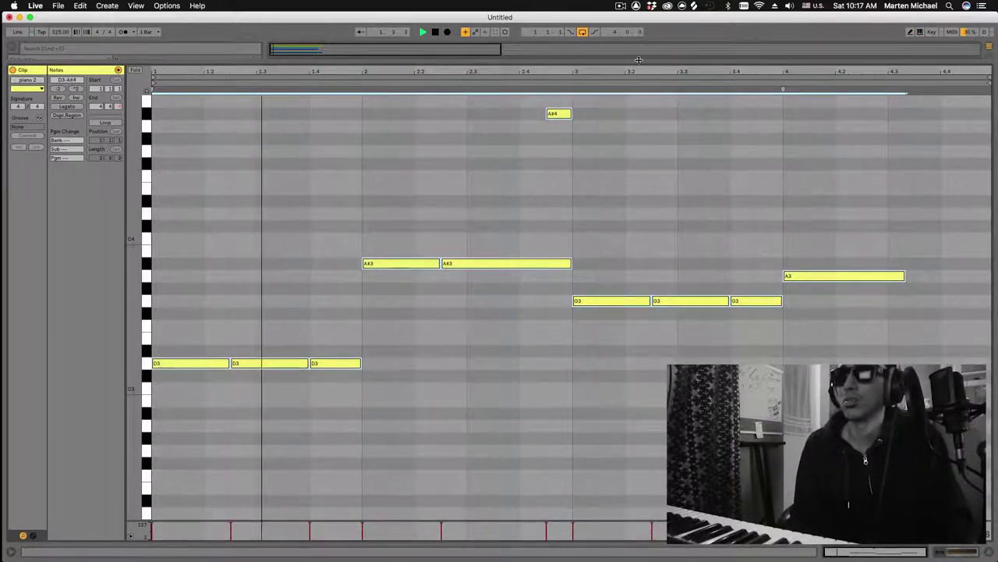
Set the first piano track's volume to -4.9 dB, the second piano's to -3.6 dB and the hi-hat's to -7.6 dB.
{"action": "key", "text": "super+alt+l"}
{"action": "left_click_drag", "start_coordinate": [934, 96], "coordinate": [934, 105]}
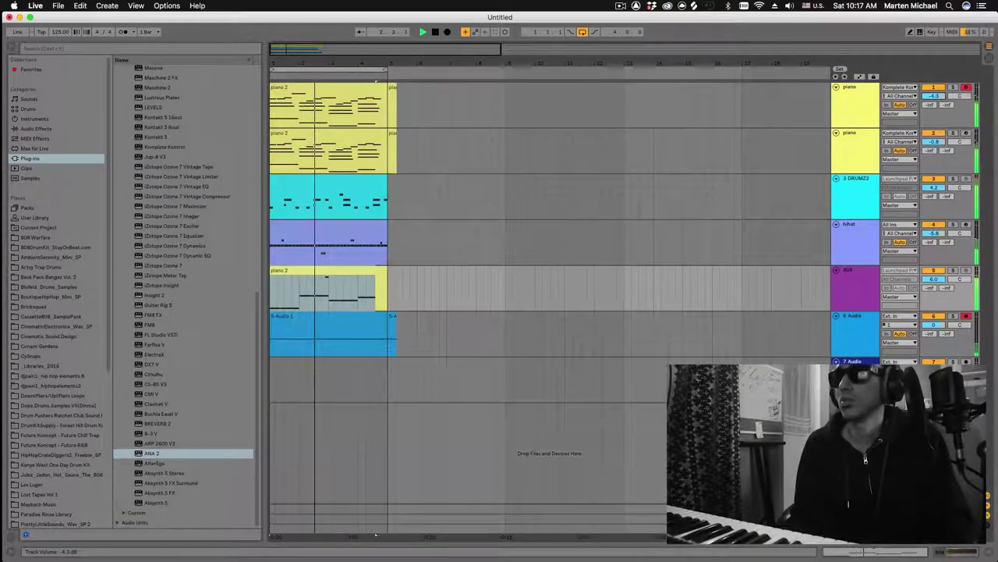
{"action": "left_click_drag", "start_coordinate": [933, 141], "coordinate": [934, 152]}
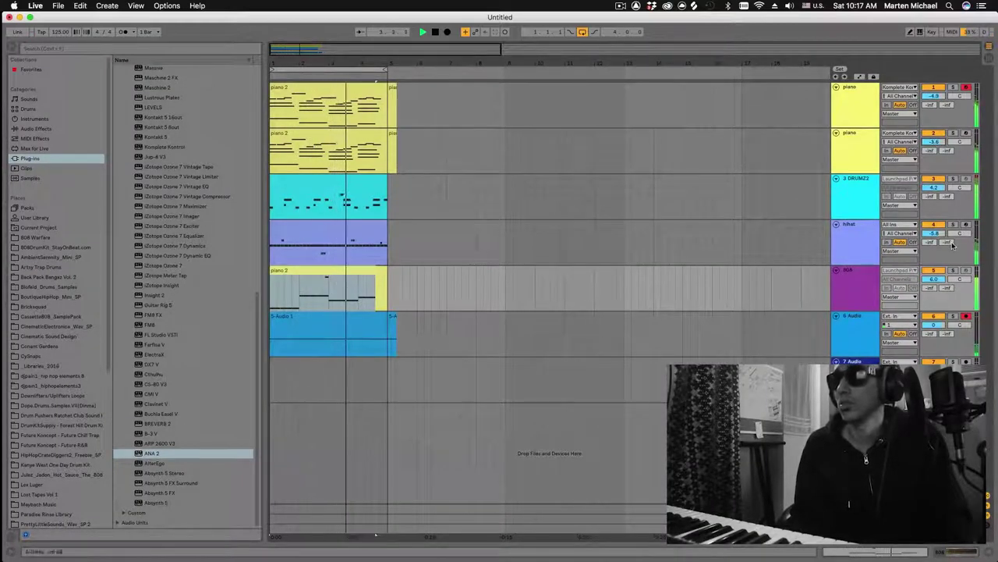
{"action": "left_click_drag", "start_coordinate": [943, 311], "coordinate": [942, 301]}
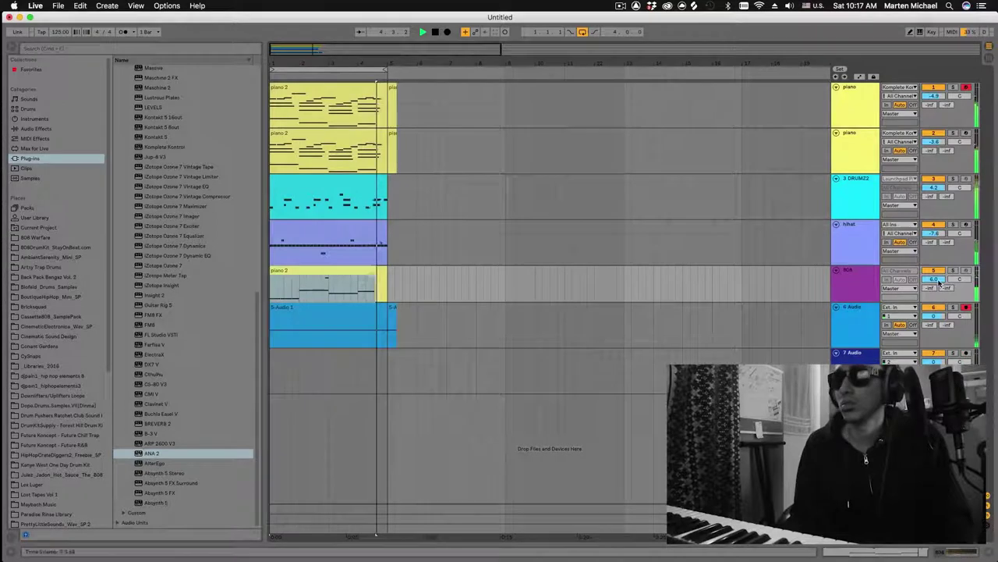
Open iZotope Ozone 7 on the Master track, dismissing the Updater dialogs, and set the Maximizer threshold to -2.6 dB and ceiling to -1.0 dB.
{"action": "double_click", "coordinate": [855, 528]}
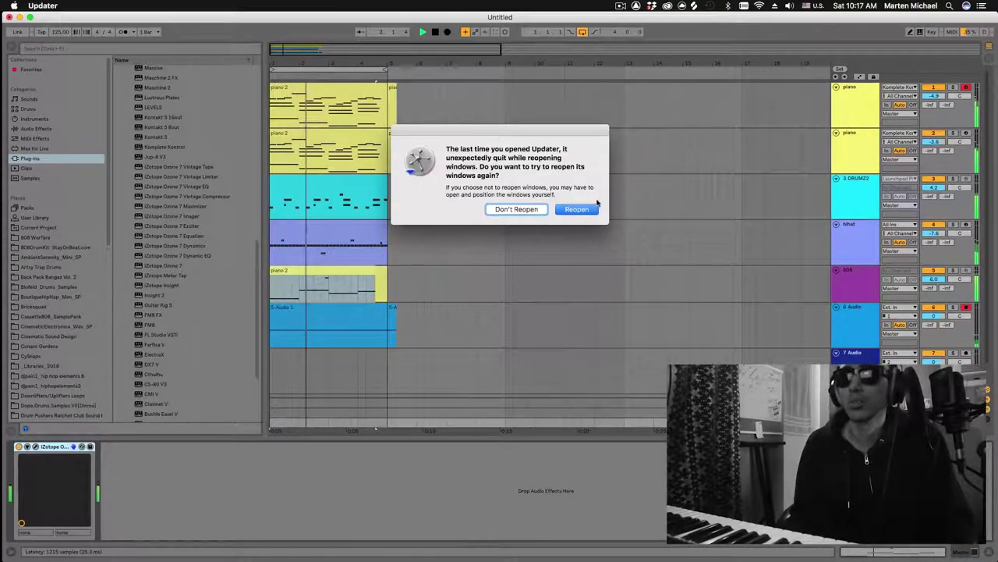
{"action": "left_click", "coordinate": [544, 210]}
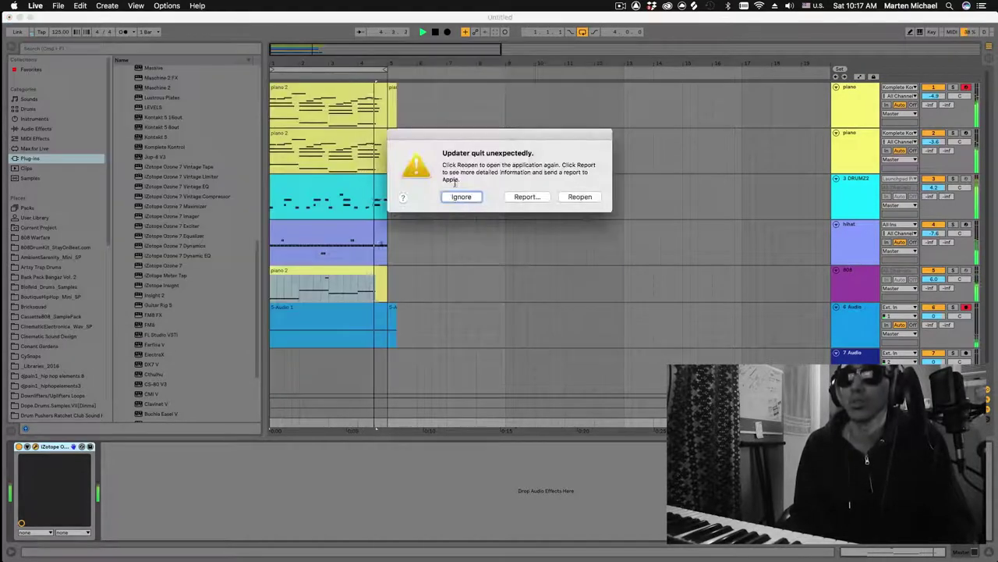
{"action": "left_click", "coordinate": [460, 196]}
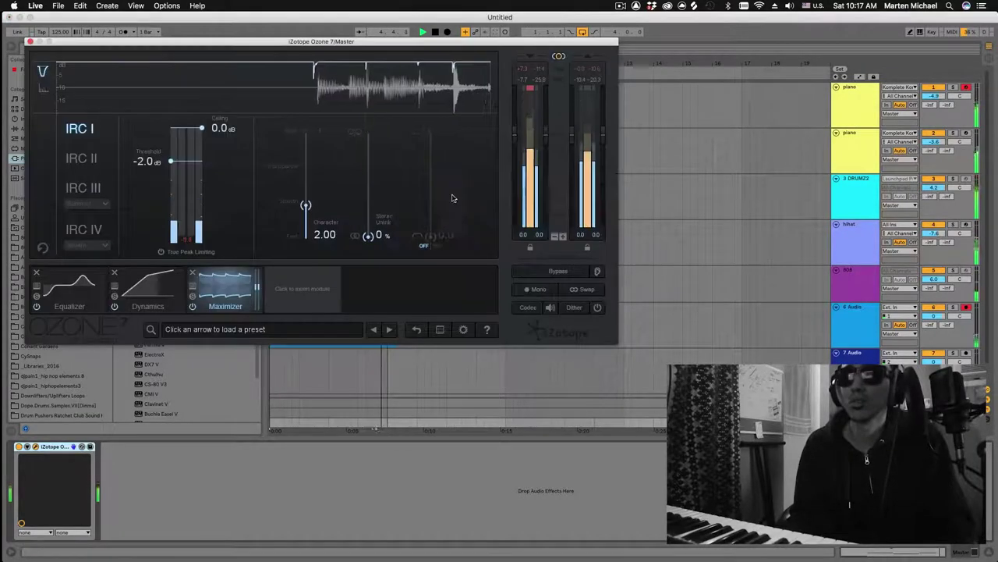
{"action": "left_click_drag", "start_coordinate": [195, 146], "coordinate": [191, 169]}
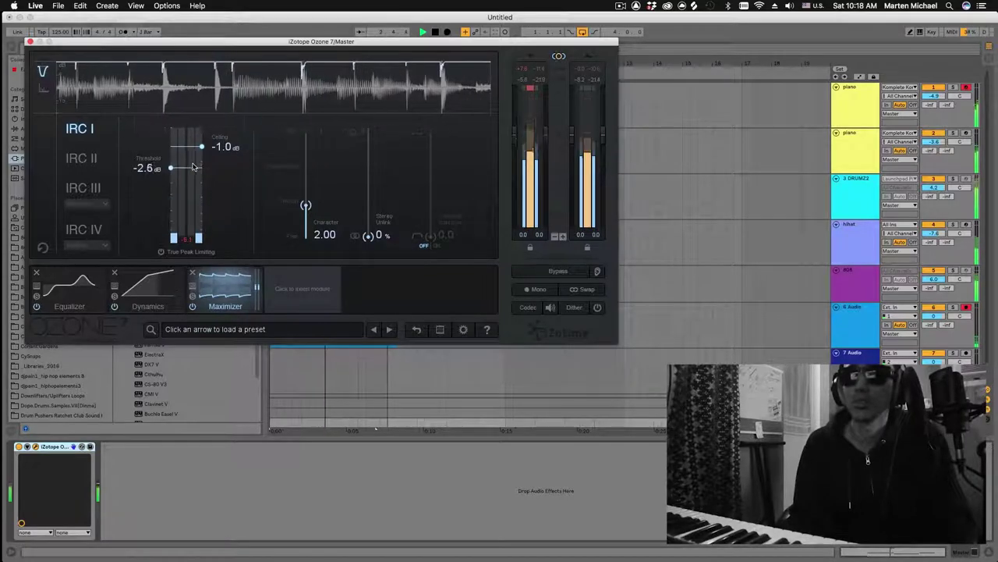
{"action": "left_click", "coordinate": [30, 41]}
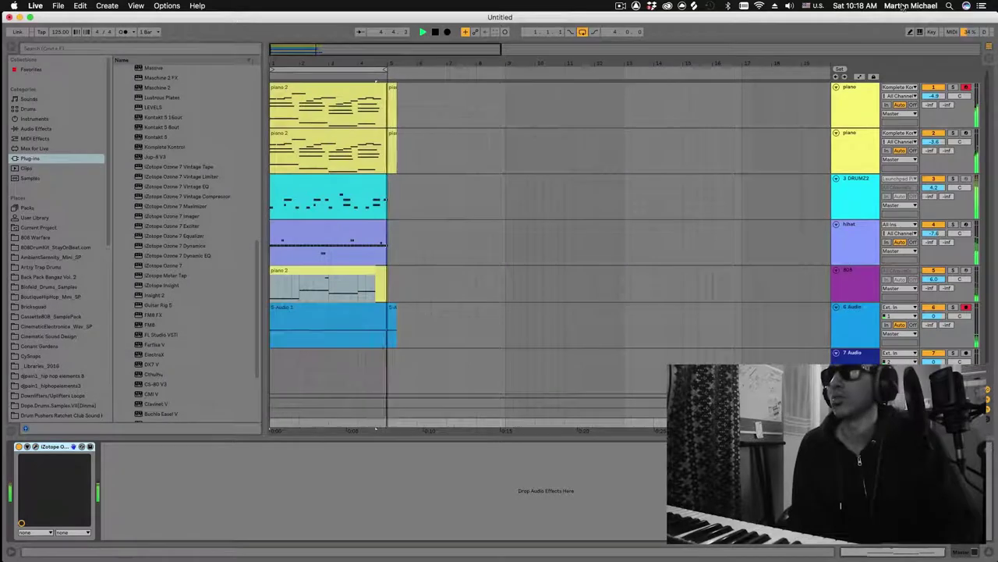
Adjust the computer's sound output volume and return to the arrangement.
{"action": "left_click", "coordinate": [790, 6]}
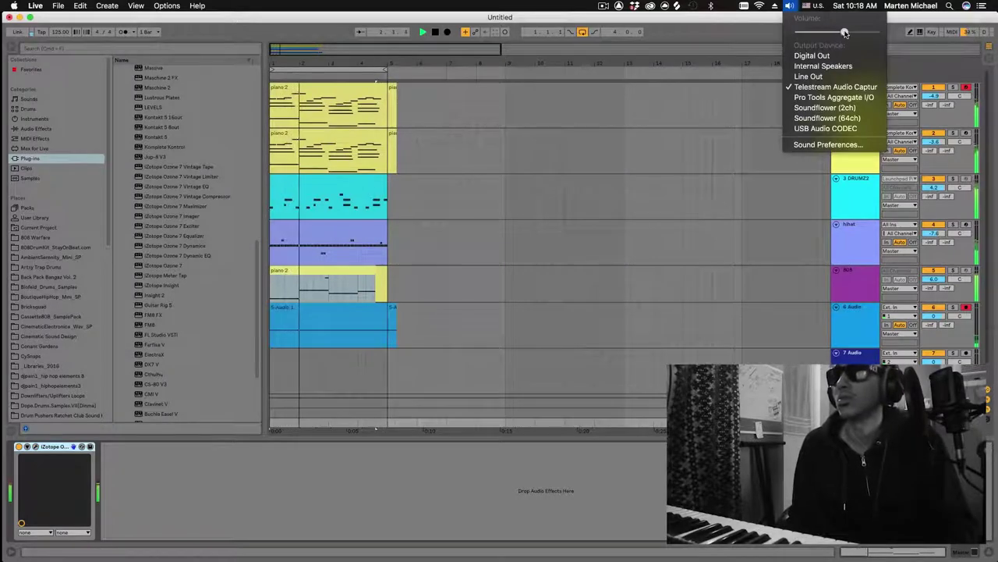
{"action": "left_click", "coordinate": [844, 33]}
{"action": "left_click", "coordinate": [557, 244]}
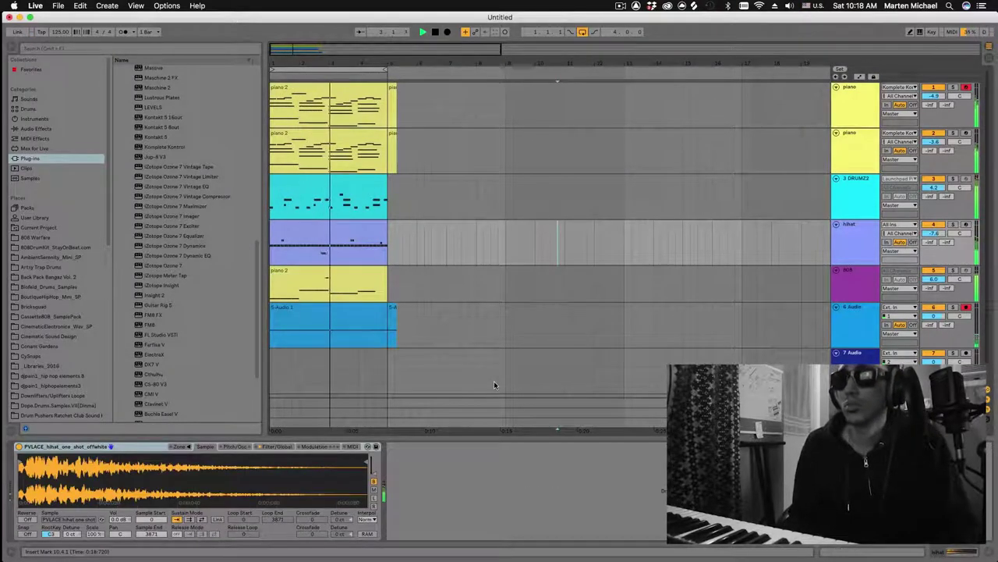
Check the remaining time on the 10 minute timer in Chrome and switch back to Ableton Live.
{"action": "key", "text": "super+Tab"}
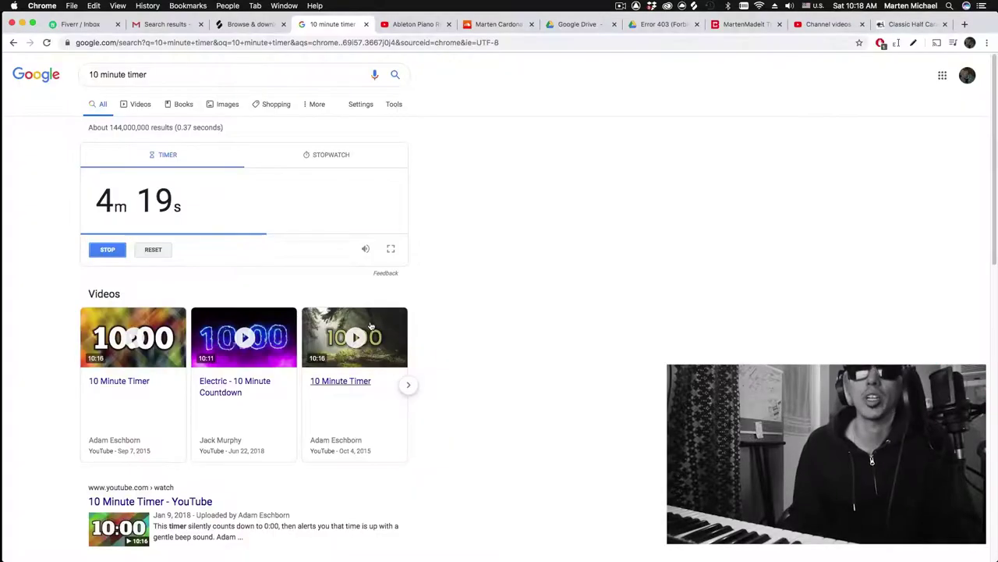
{"action": "key", "text": "super+Tab"}
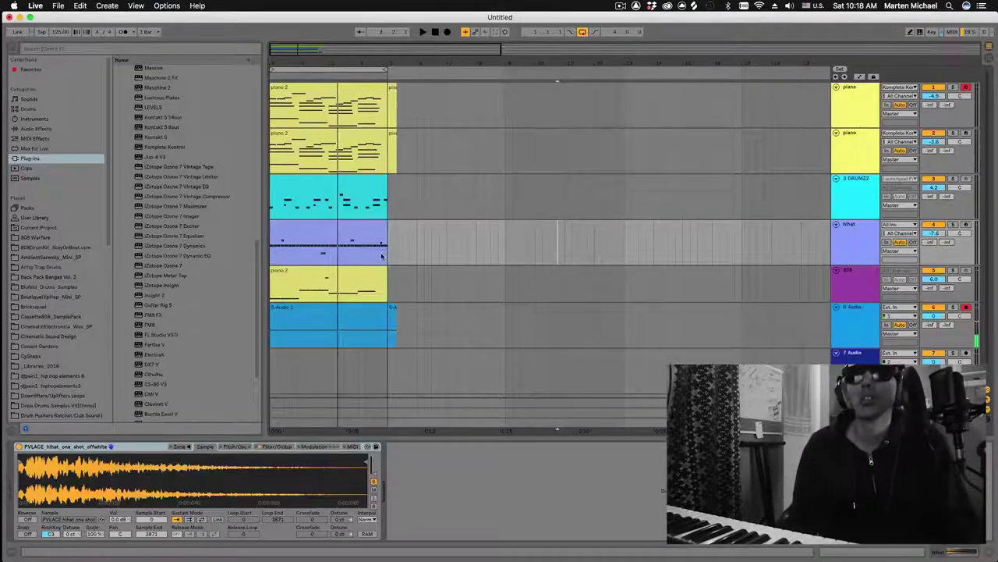
Play back the loop briefly and duplicate the second piano track together with its clips and instrument.
{"action": "key", "text": "super+a"}
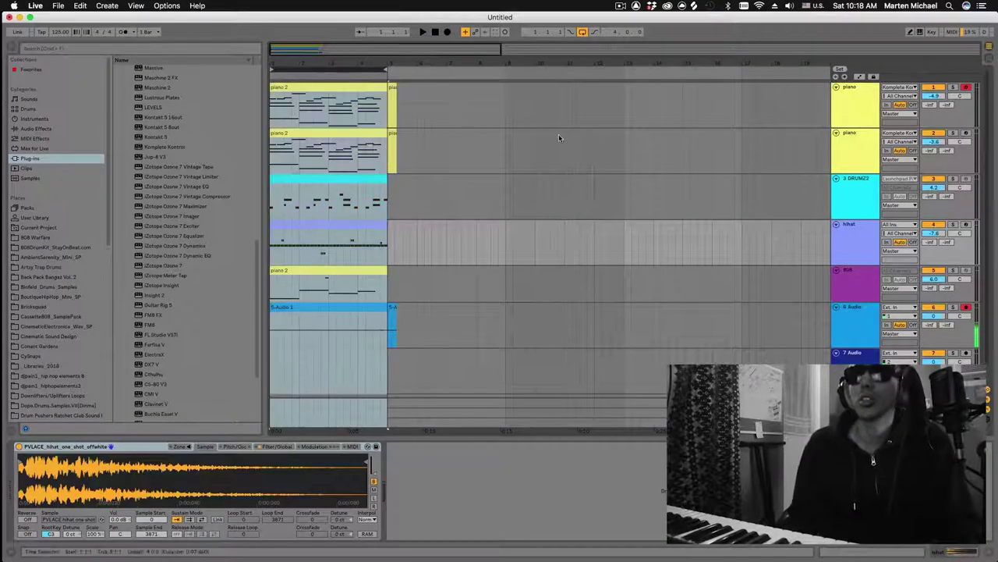
{"action": "left_click", "coordinate": [856, 152]}
{"action": "key", "text": "space"}
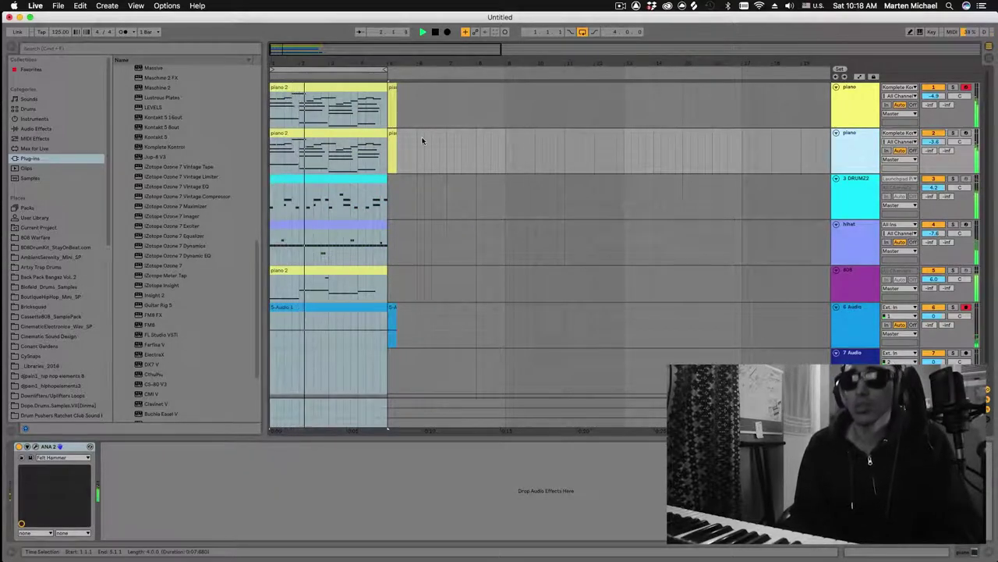
{"action": "left_click", "coordinate": [363, 134]}
{"action": "key", "text": "space"}
{"action": "left_click", "coordinate": [840, 153]}
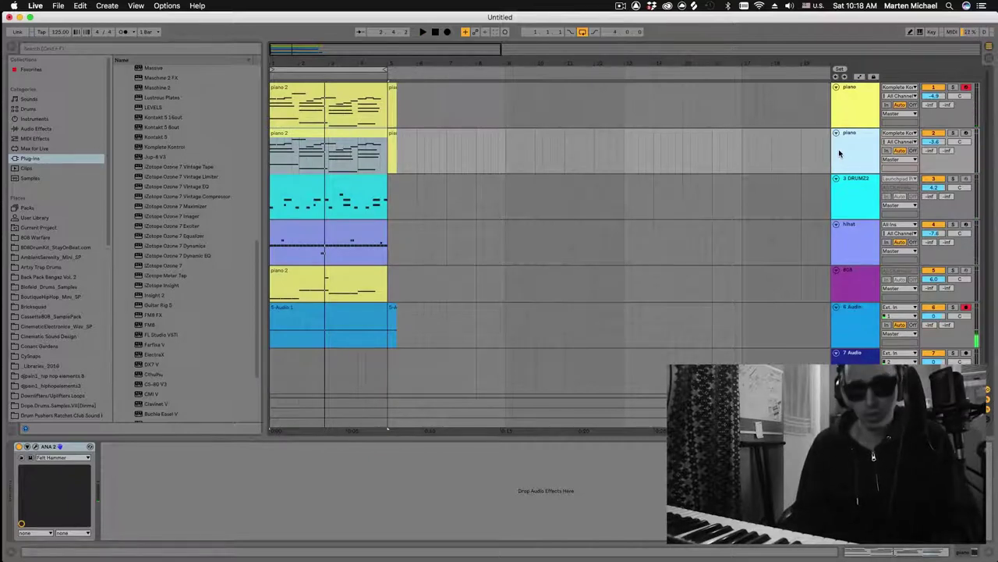
{"action": "key", "text": "super+d"}
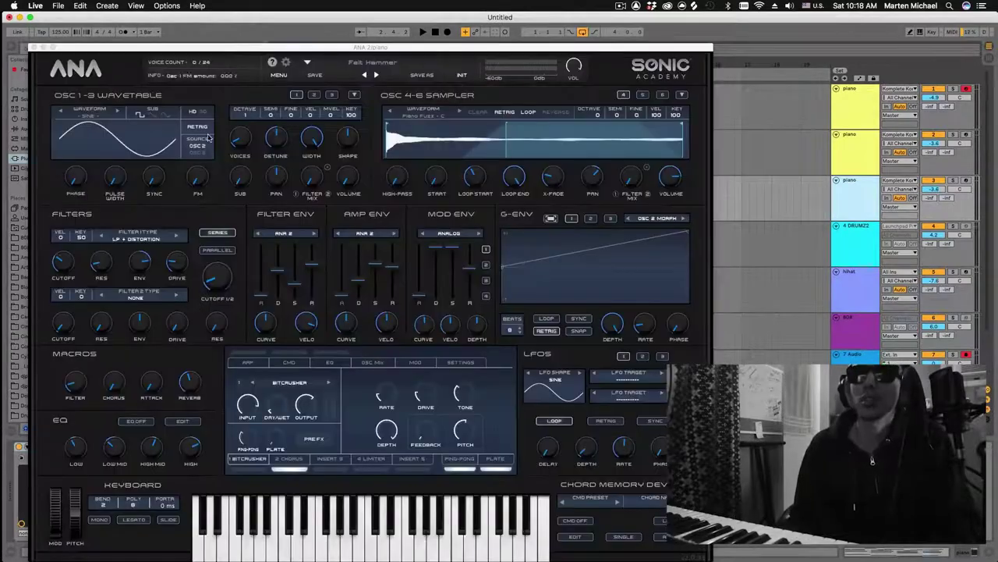
Load the Cherish pad preset in the duplicated piano track's ANA 2 and set the track volume to -8.9 dB.
{"action": "left_click", "coordinate": [385, 67]}
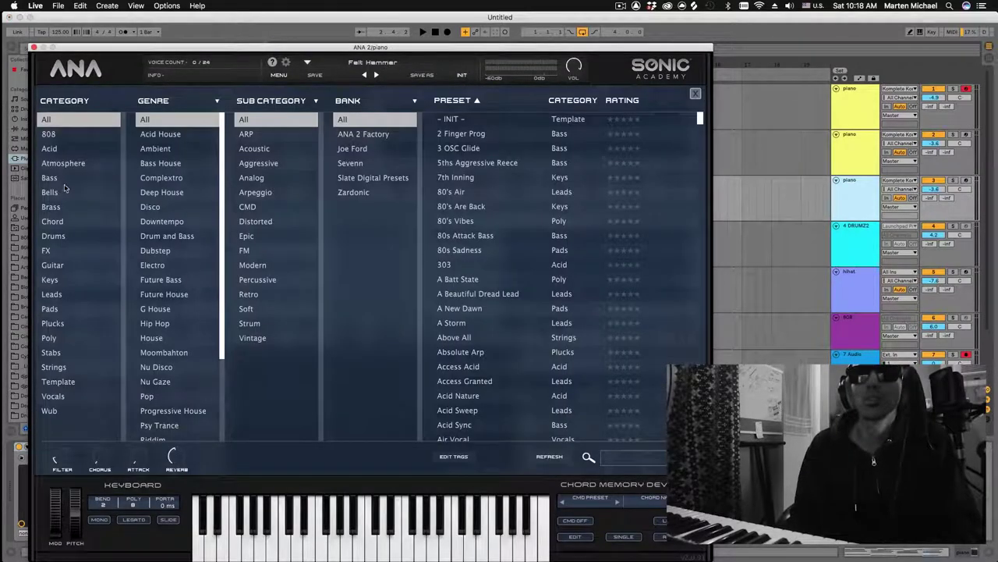
{"action": "left_click", "coordinate": [69, 311]}
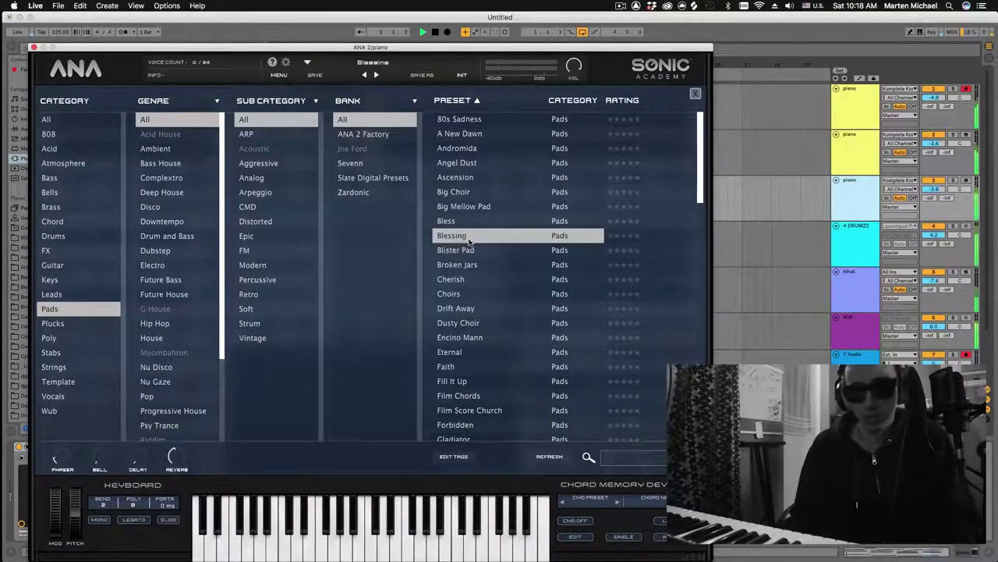
{"action": "left_click", "coordinate": [501, 278]}
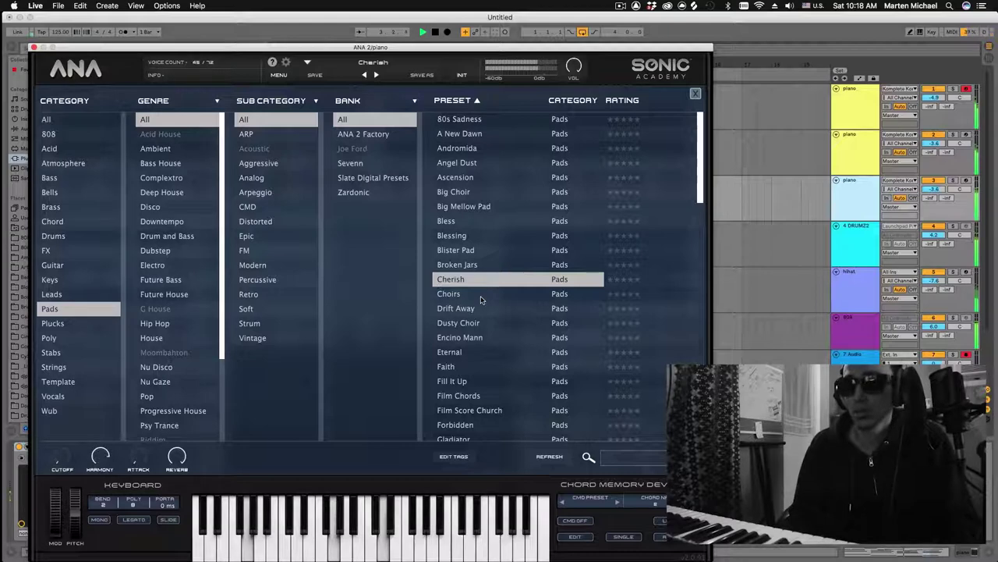
{"action": "left_click", "coordinate": [32, 48]}
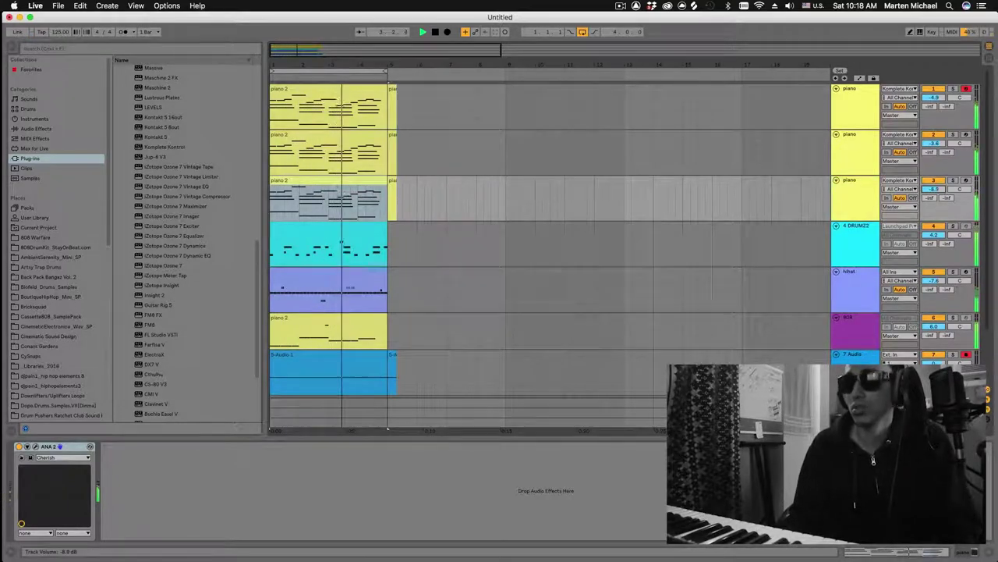
Insert a new MIDI track below the third piano track and stop playback.
{"action": "key", "text": "super+shift+t"}
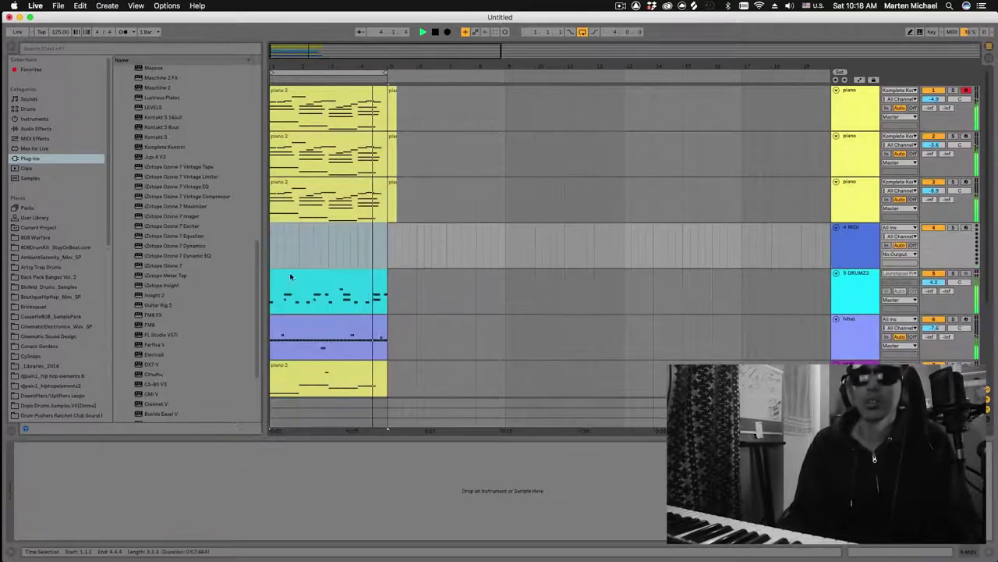
{"action": "scroll", "coordinate": [818, 202], "scroll_direction": "down", "scroll_amount": 3}
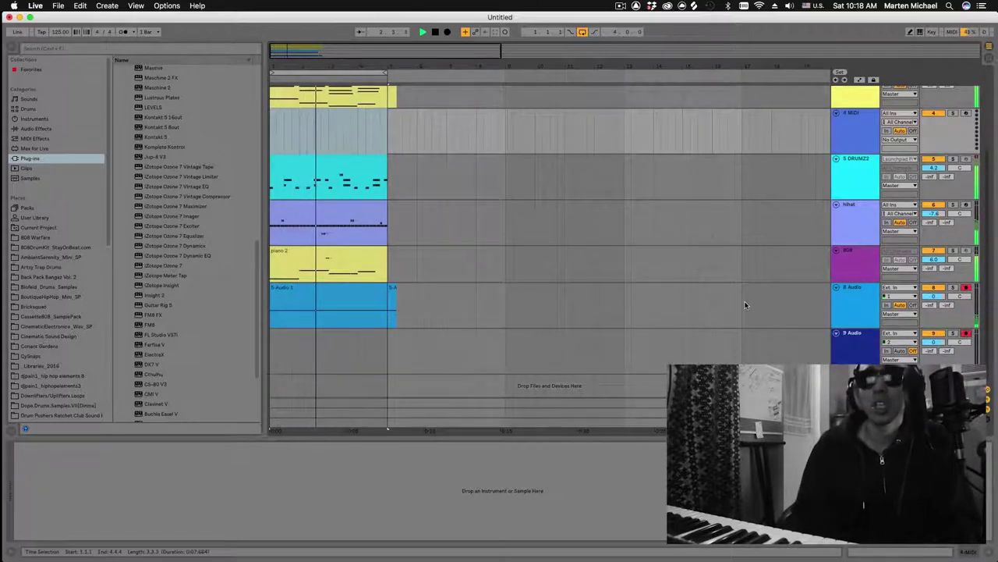
{"action": "scroll", "coordinate": [744, 299], "scroll_direction": "up", "scroll_amount": 1}
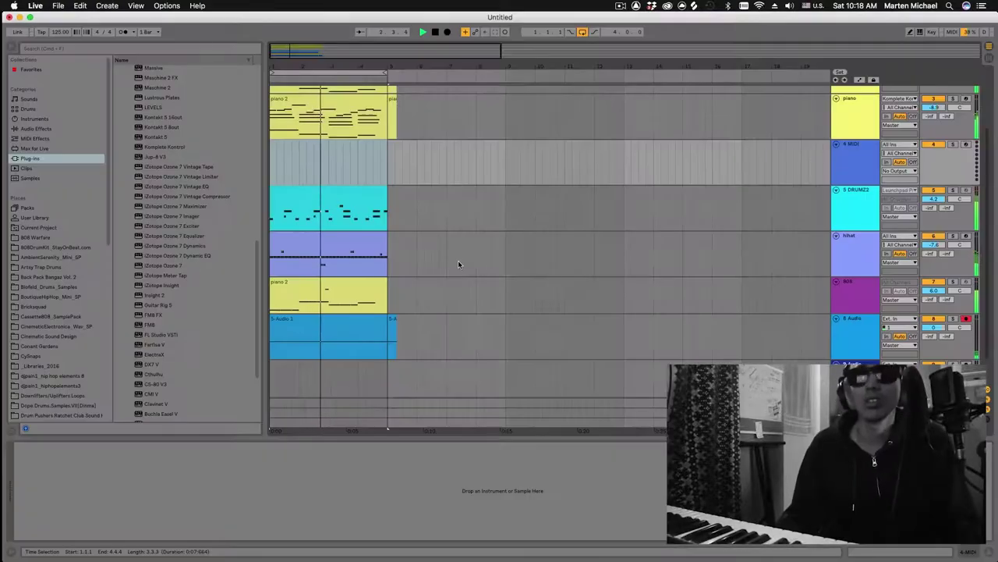
{"action": "key", "text": "space"}
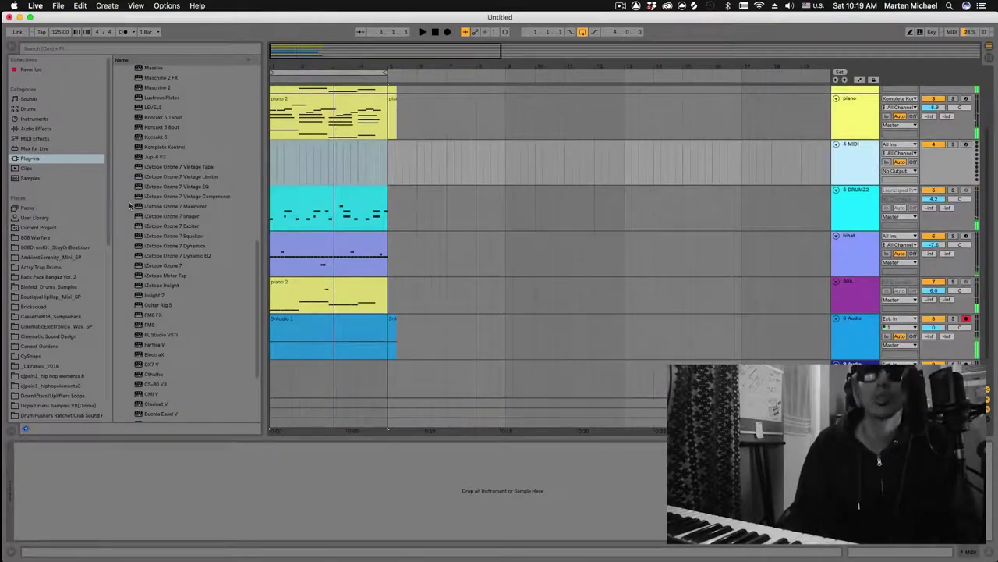
Load the ANA 2 instrument from the local VST plug-ins onto the new MIDI track.
{"action": "scroll", "coordinate": [141, 201], "scroll_direction": "up", "scroll_amount": 10}
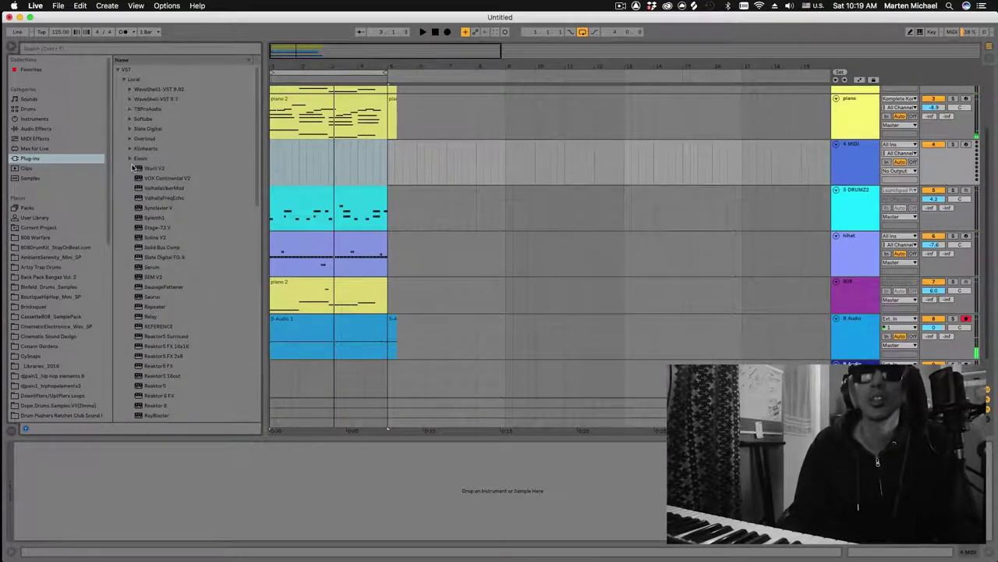
{"action": "left_click", "coordinate": [124, 79]}
{"action": "left_click", "coordinate": [121, 98]}
{"action": "left_click", "coordinate": [117, 69]}
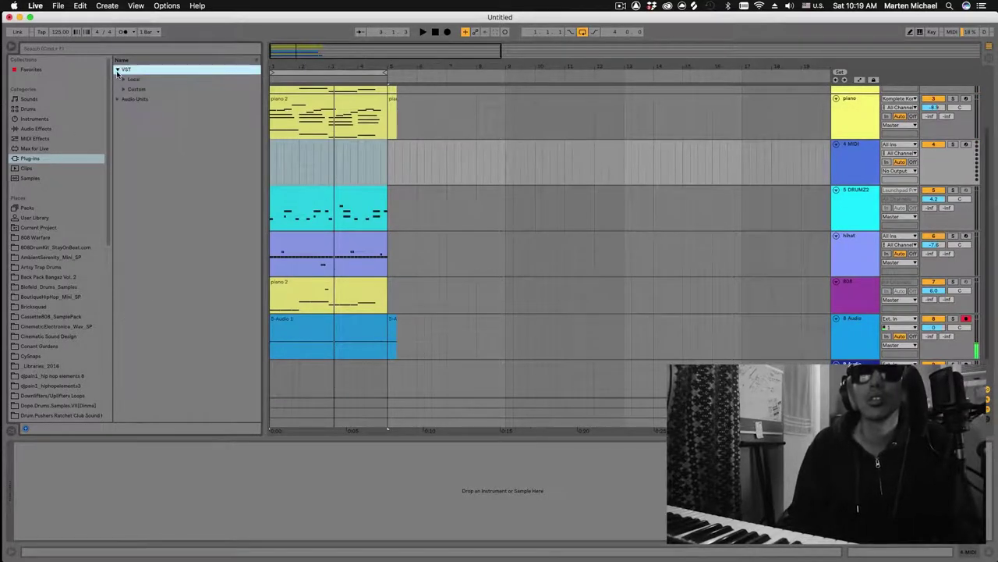
{"action": "left_click", "coordinate": [122, 80]}
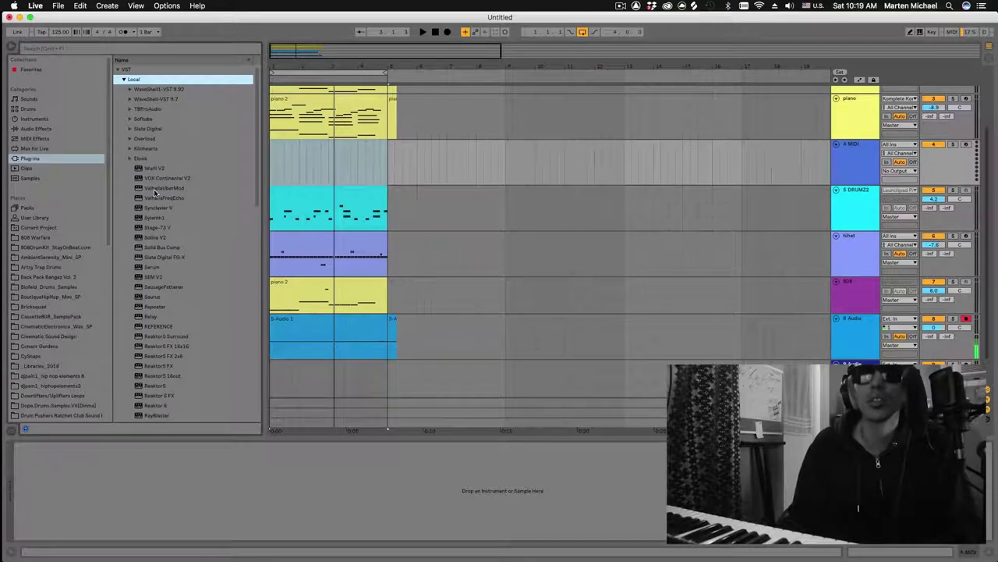
{"action": "scroll", "coordinate": [154, 271], "scroll_direction": "down", "scroll_amount": 10}
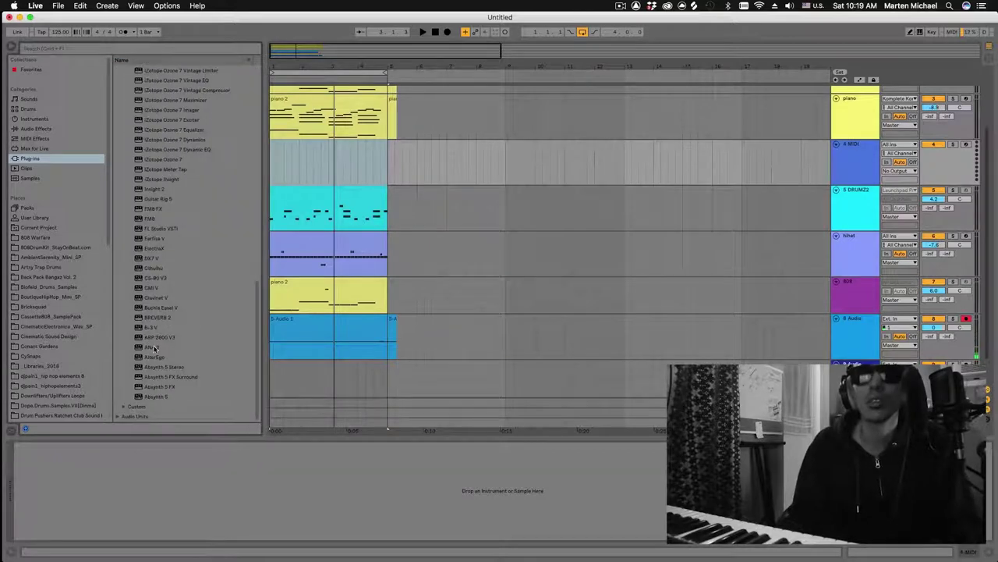
{"action": "left_click", "coordinate": [153, 347]}
{"action": "left_click_drag", "start_coordinate": [375, 116], "coordinate": [372, 144]}
{"action": "scroll", "coordinate": [926, 259], "scroll_direction": "down", "scroll_amount": 2}
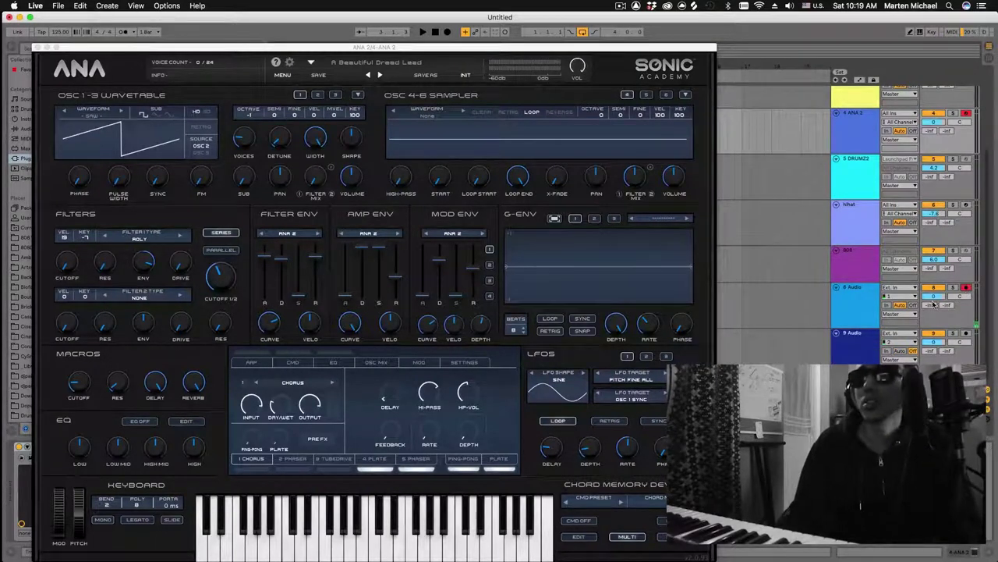
Filter the new ANA 2's presets to Leads in the Hip Hop genre and load Pan Flute.
{"action": "left_click", "coordinate": [338, 65]}
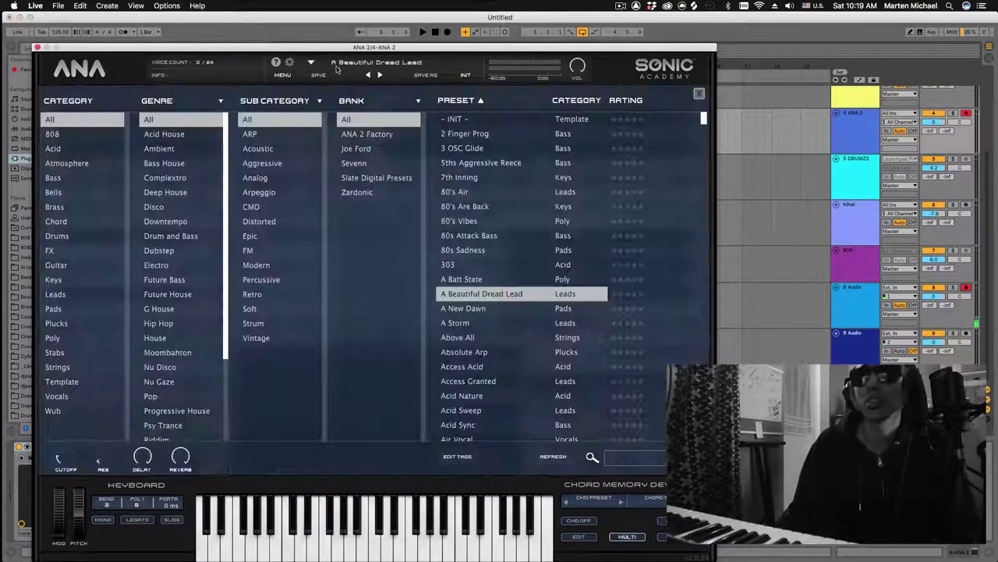
{"action": "left_click", "coordinate": [83, 280]}
{"action": "scroll", "coordinate": [463, 242], "scroll_direction": "down", "scroll_amount": 10}
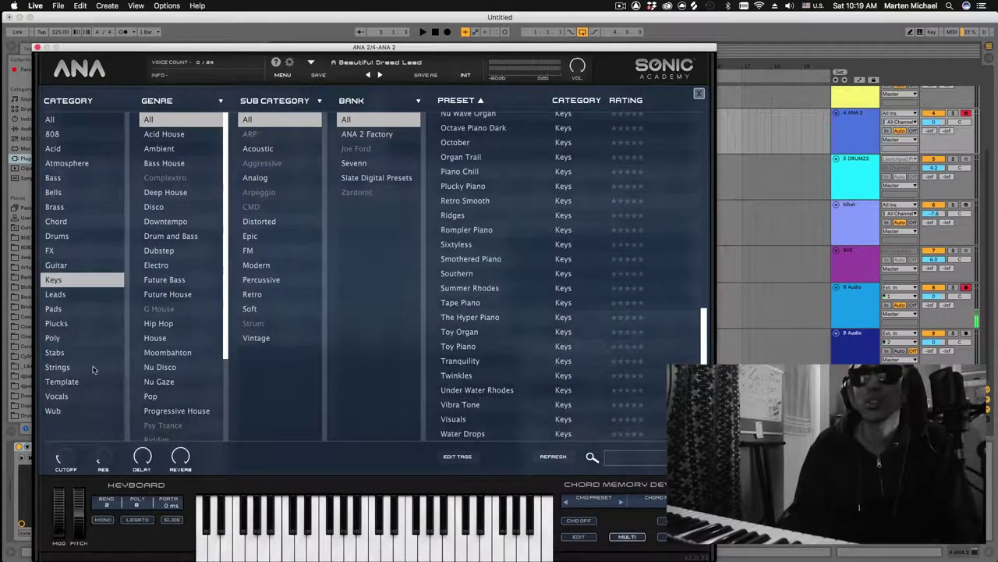
{"action": "left_click", "coordinate": [55, 294]}
{"action": "scroll", "coordinate": [483, 273], "scroll_direction": "down", "scroll_amount": 5}
{"action": "left_click", "coordinate": [458, 297]}
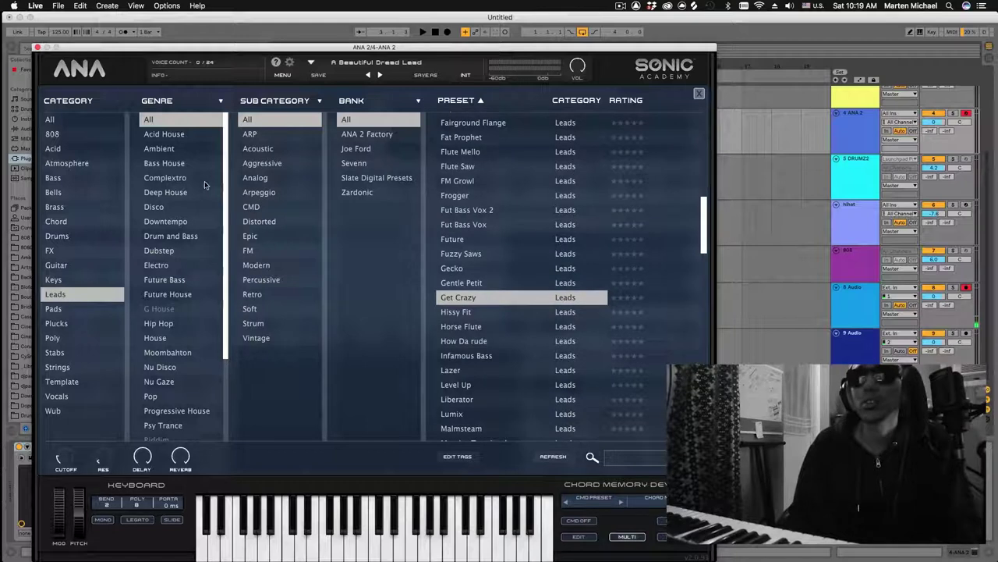
{"action": "left_click", "coordinate": [160, 322]}
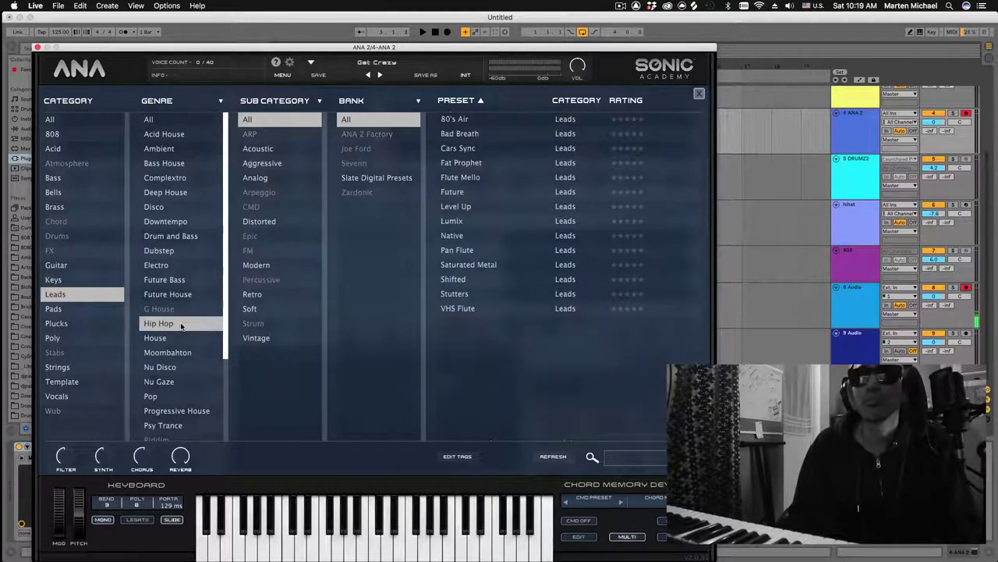
{"action": "left_click", "coordinate": [491, 227]}
{"action": "left_click", "coordinate": [483, 250]}
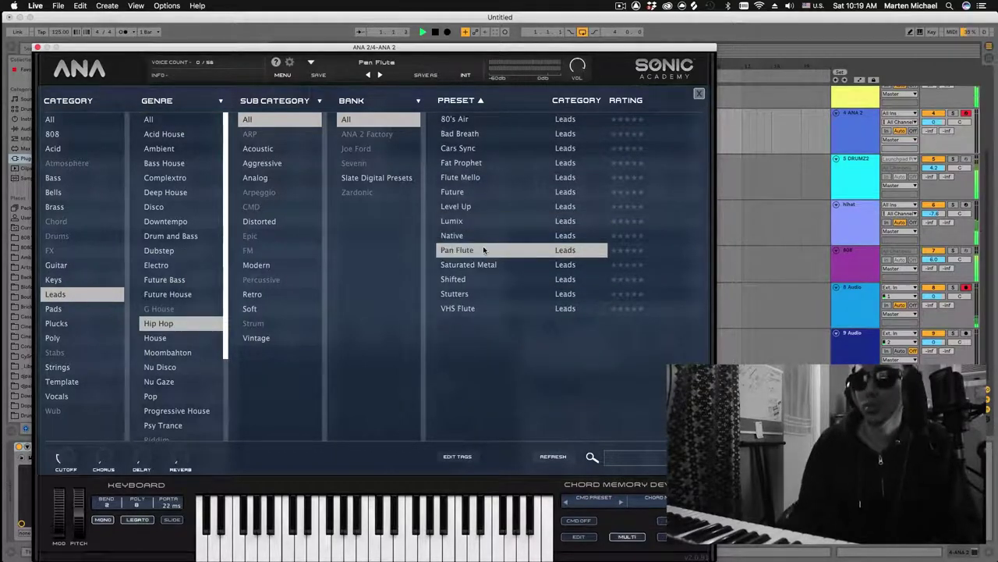
Audition the Hip Hop lead presets over the loop from Native up to 80's Air and return to Pan Flute.
{"action": "key", "text": "Up"}
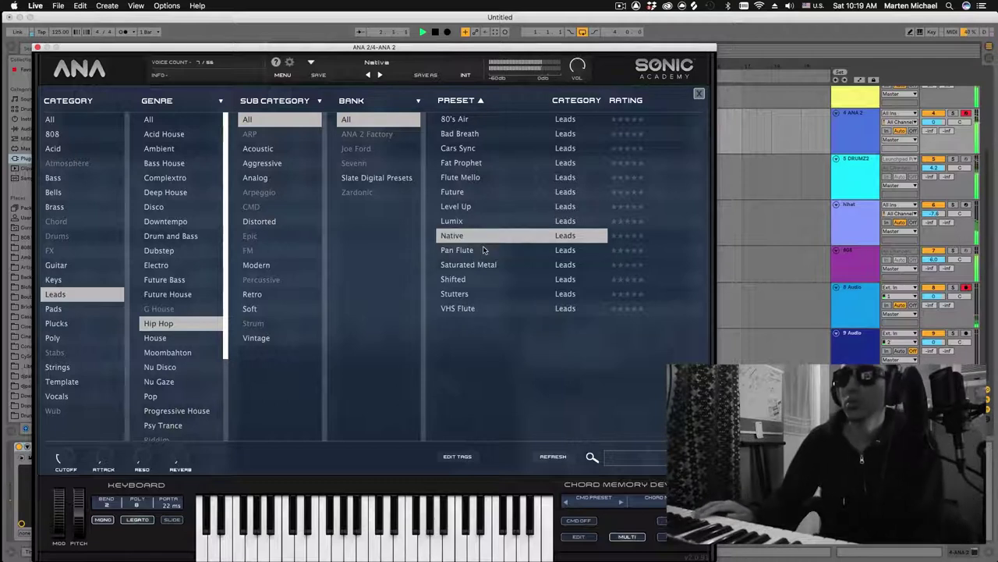
{"action": "key", "text": "Up"}
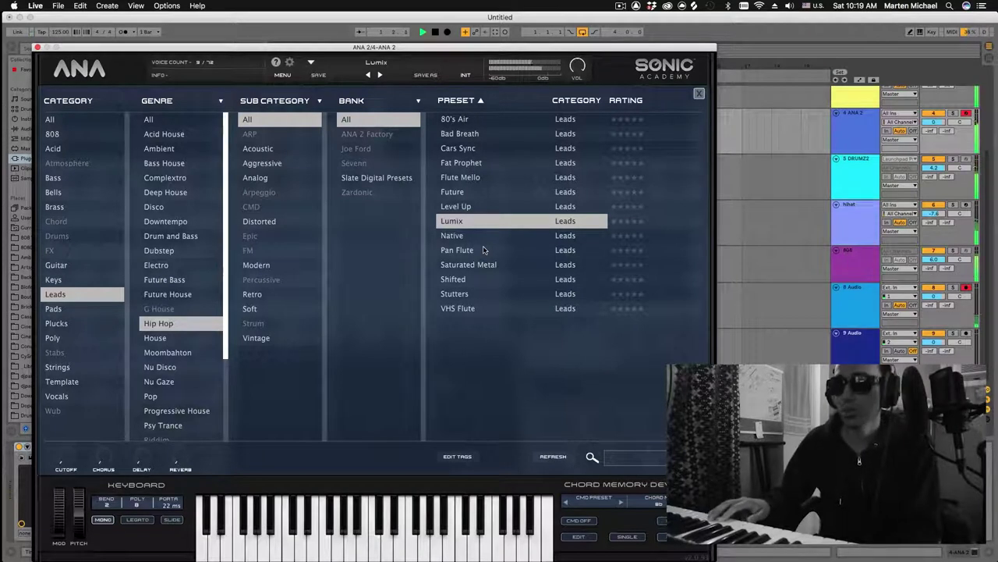
{"action": "key", "text": "Up"}
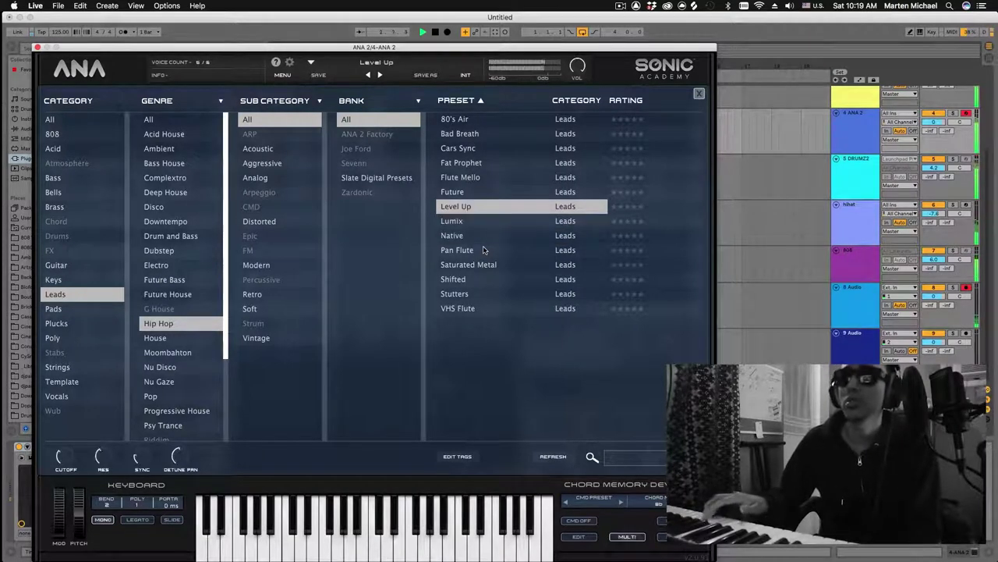
{"action": "key", "text": "Up"}
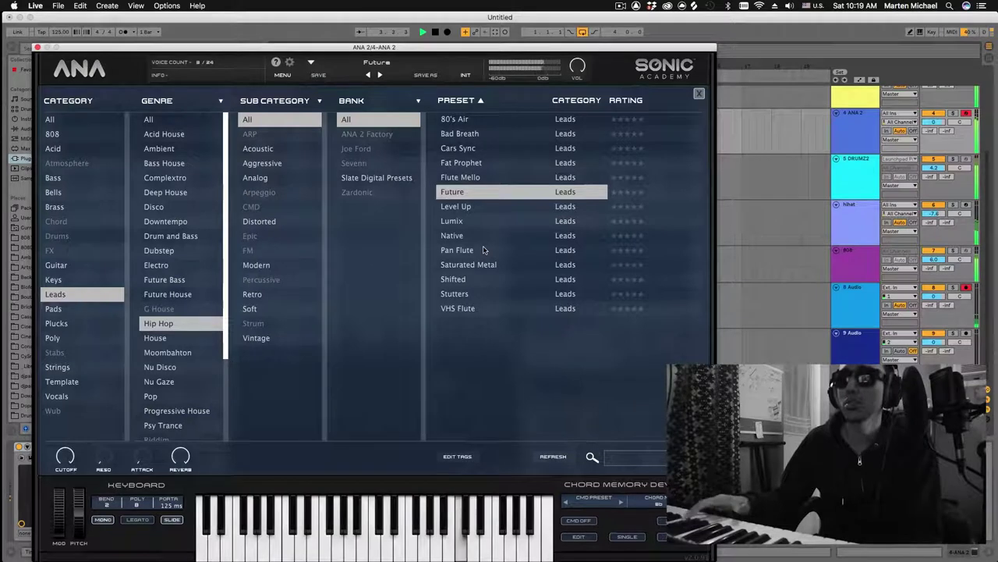
{"action": "key", "text": "Up"}
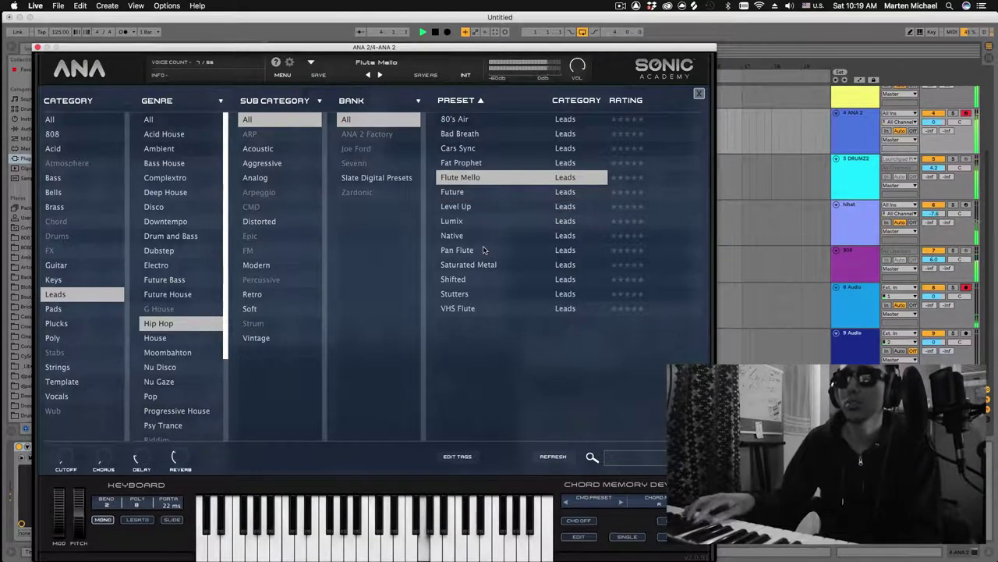
{"action": "key", "text": "Up"}
{"action": "key", "text": "Up"}
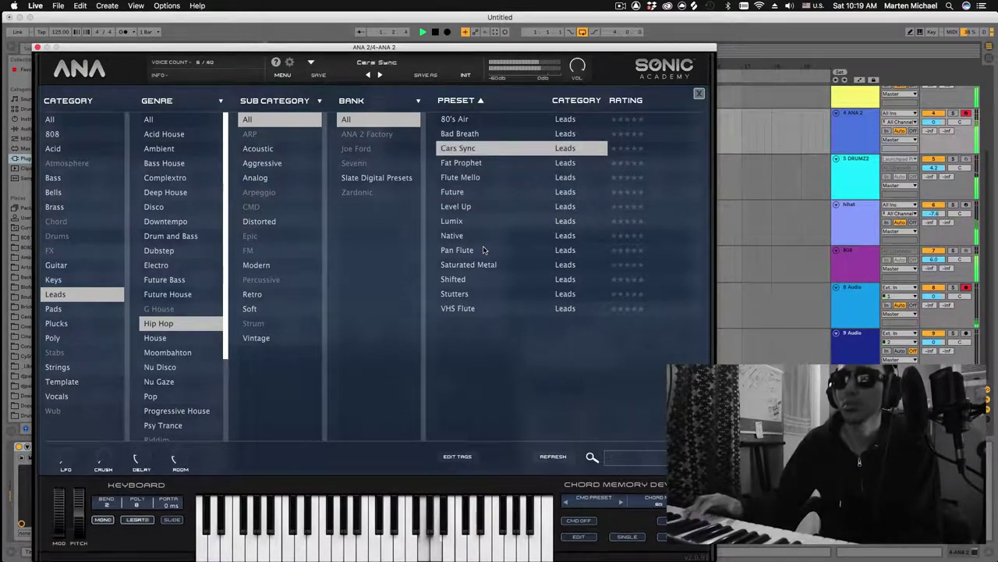
{"action": "key", "text": "Up"}
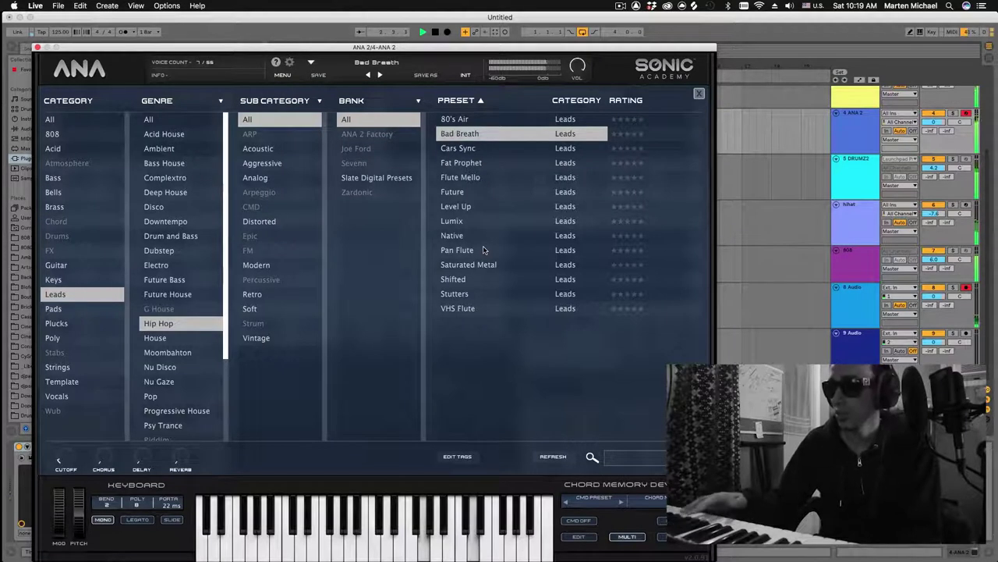
{"action": "key", "text": "Up"}
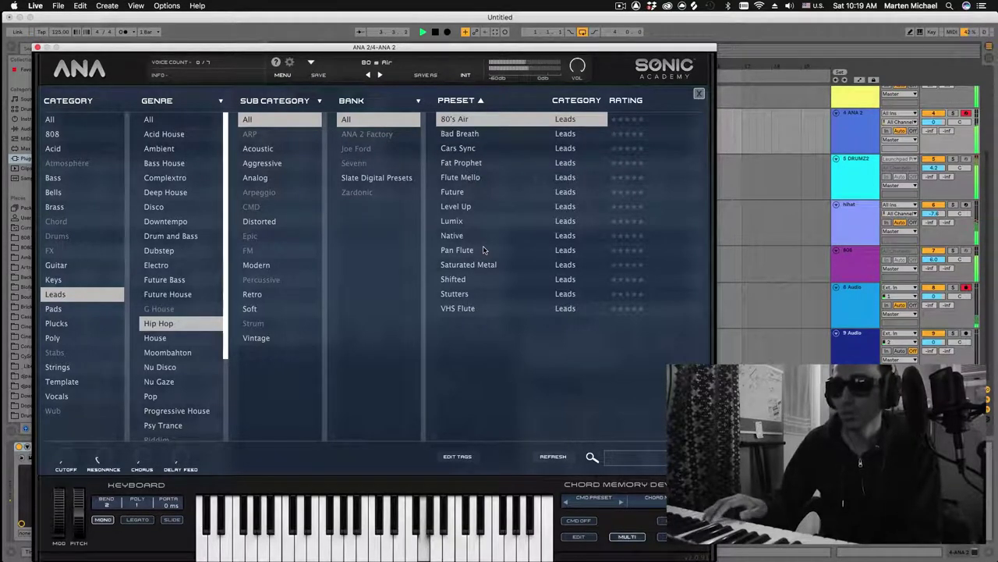
{"action": "key", "text": "Down"}
{"action": "key", "text": "Down"}
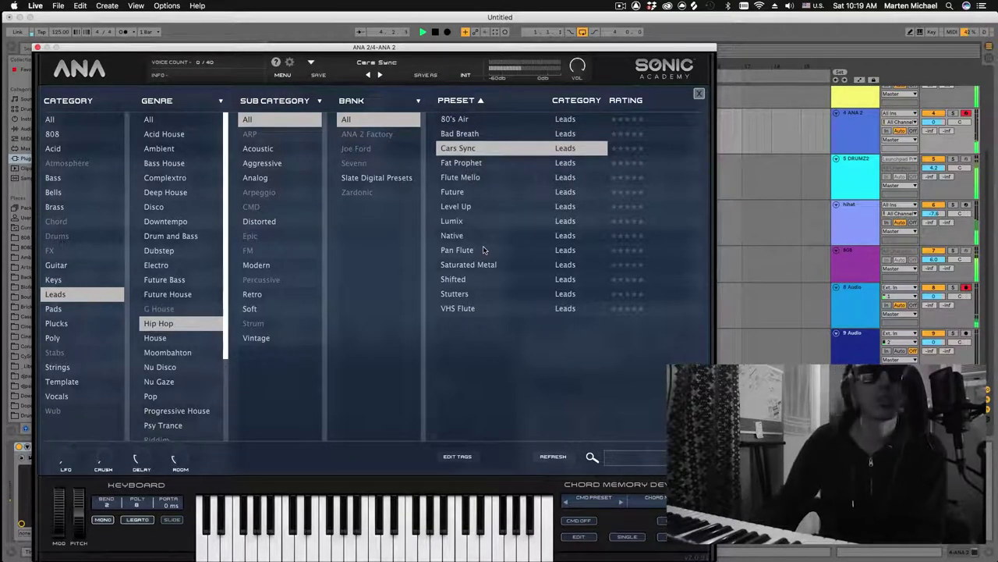
{"action": "key", "text": "Down"}
{"action": "key", "text": "Down"}
{"action": "key", "text": "Down"}
{"action": "key", "text": "Down"}
{"action": "key", "text": "Down"}
{"action": "key", "text": "Down"}
{"action": "key", "text": "Down"}
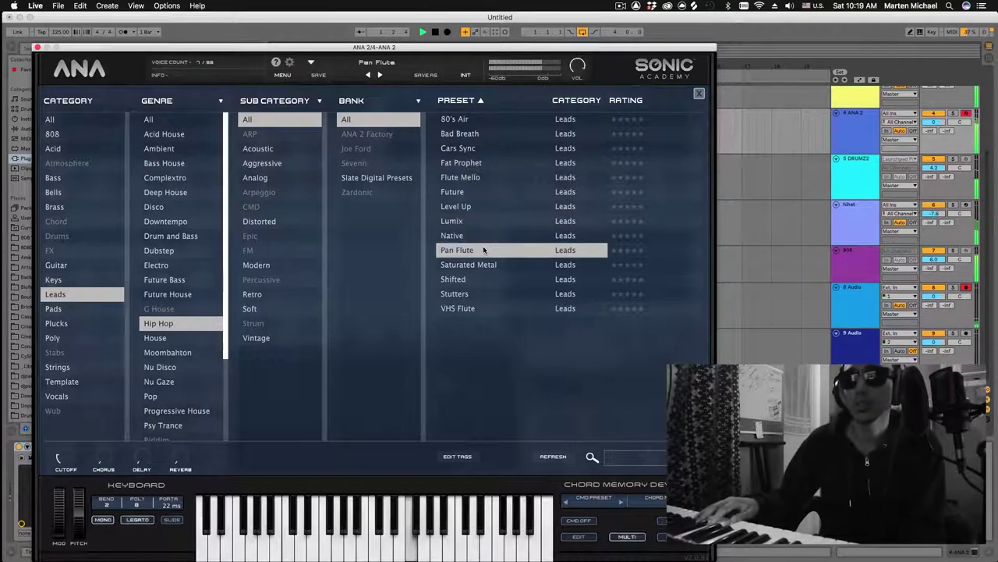
Switch ANA 2 to the Saturated Metal preset, close its window and select the melody clip at the loop's end.
{"action": "key", "text": "Down"}
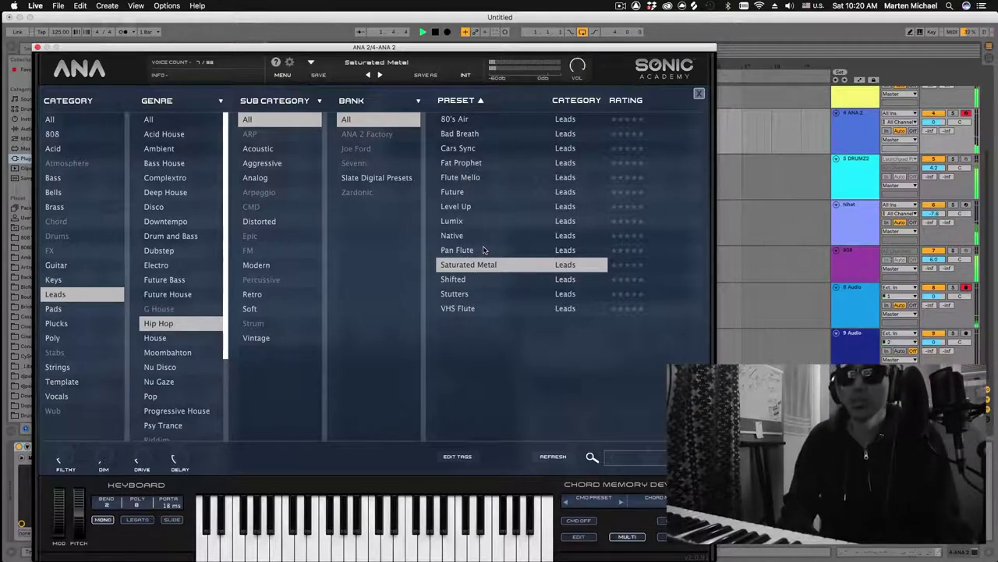
{"action": "left_click", "coordinate": [37, 48]}
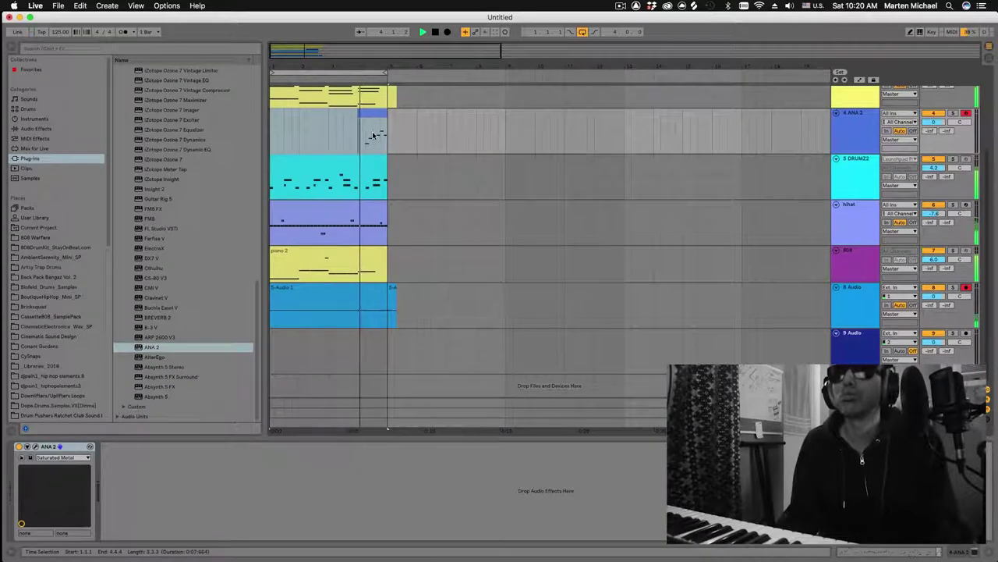
{"action": "left_click", "coordinate": [365, 135]}
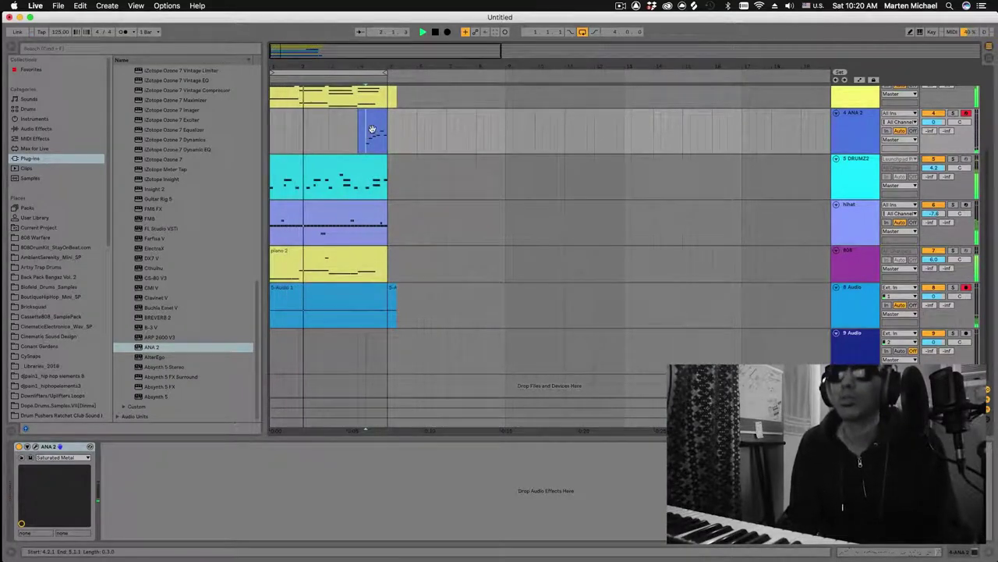
Lower the ANA 2 track volume to -11.8 dB, and try a copy of its melody clip in bar 2 before deleting it.
{"action": "left_click", "coordinate": [373, 117]}
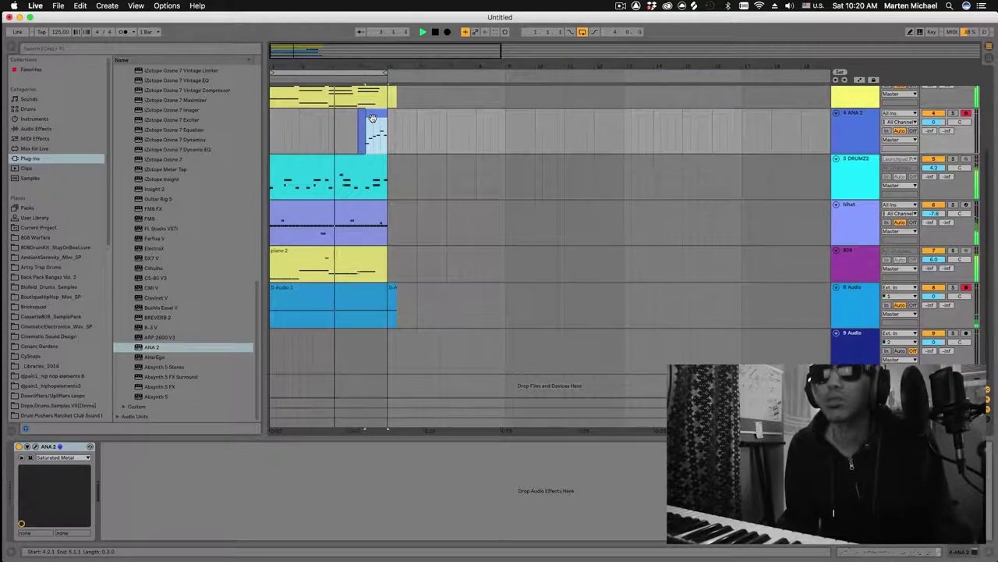
{"action": "left_click_drag", "start_coordinate": [373, 117], "coordinate": [314, 122]}
{"action": "left_click_drag", "start_coordinate": [934, 122], "coordinate": [934, 159]}
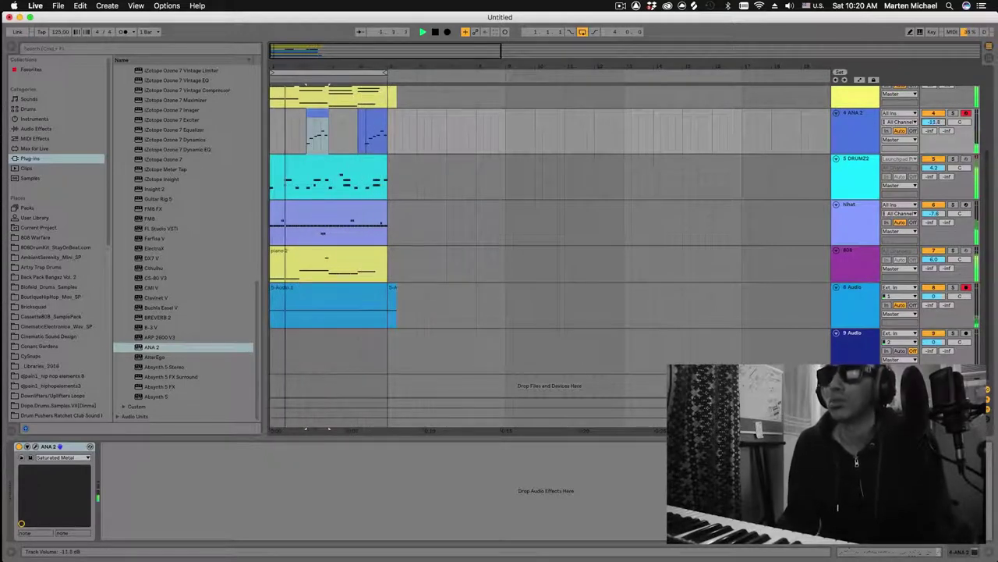
{"action": "left_click", "coordinate": [317, 118]}
{"action": "key", "text": "Delete"}
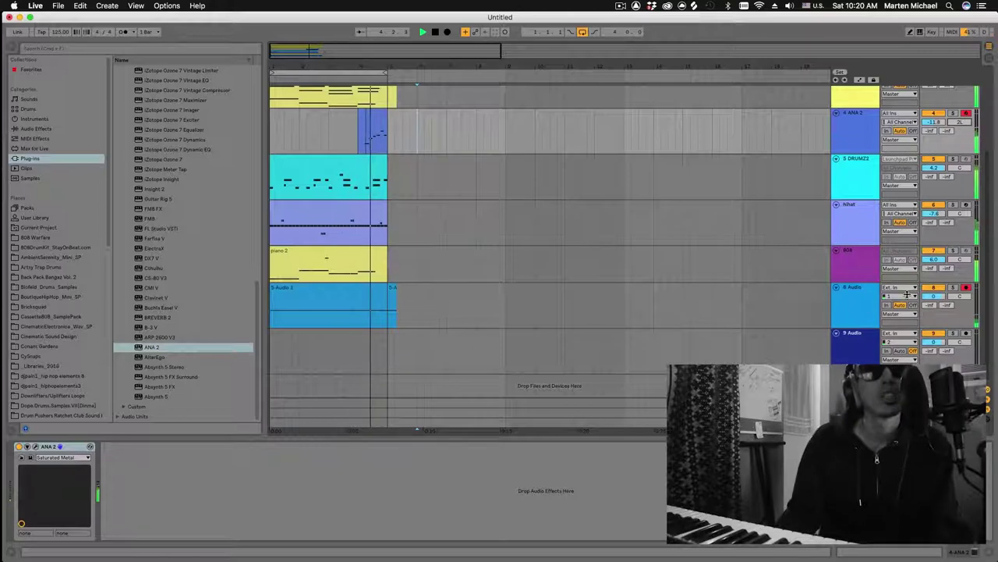
Stop playback and duplicate all clips of the four-bar loop six times to fill 28 bars.
{"action": "key", "text": "space"}
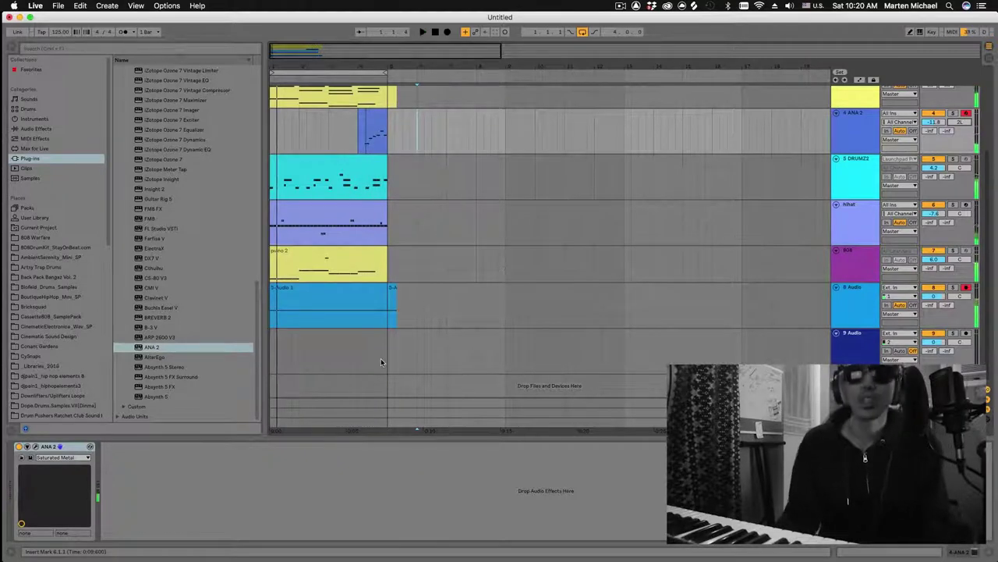
{"action": "key", "text": "super+a"}
{"action": "key", "text": "super+d"}
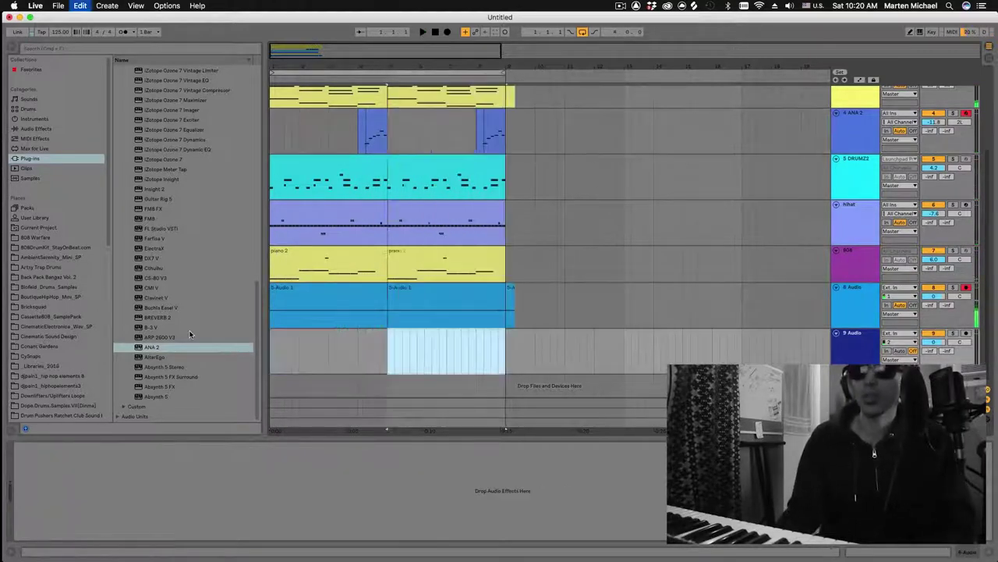
{"action": "key", "text": "super+d"}
{"action": "key", "text": "super+d"}
{"action": "key", "text": "super+d"}
{"action": "key", "text": "super+d"}
{"action": "key", "text": "super+d"}
{"action": "key", "text": "minus"}
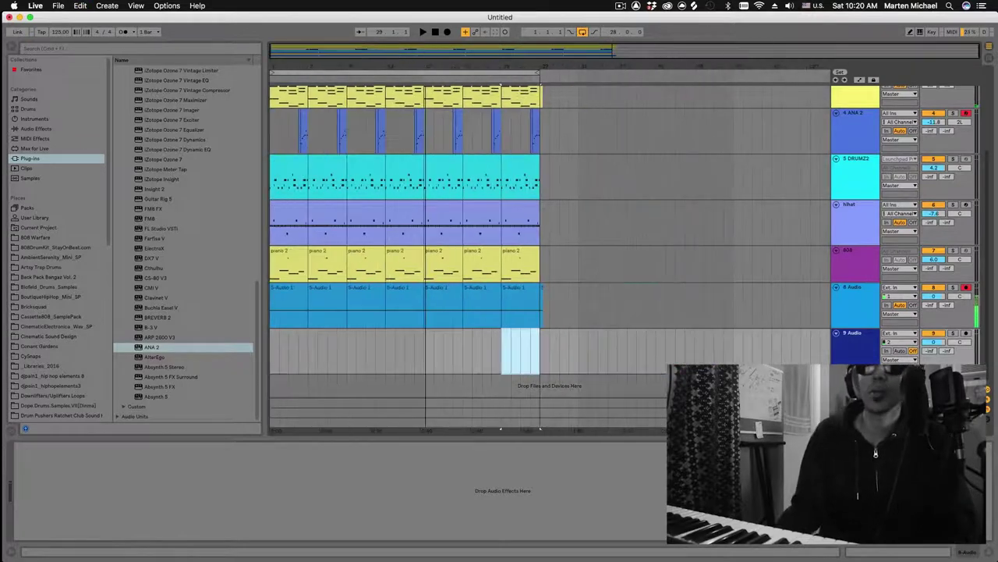
Delete the DRUMZ2, hihat, 808 and recorded audio clips from the opening four bars.
{"action": "left_click", "coordinate": [294, 166]}
{"action": "key", "text": "Delete"}
{"action": "left_click", "coordinate": [291, 206]}
{"action": "key", "text": "Delete"}
{"action": "left_click", "coordinate": [288, 269]}
{"action": "left_click", "coordinate": [288, 298]}
{"action": "key", "text": "Delete"}
{"action": "left_click", "coordinate": [288, 264]}
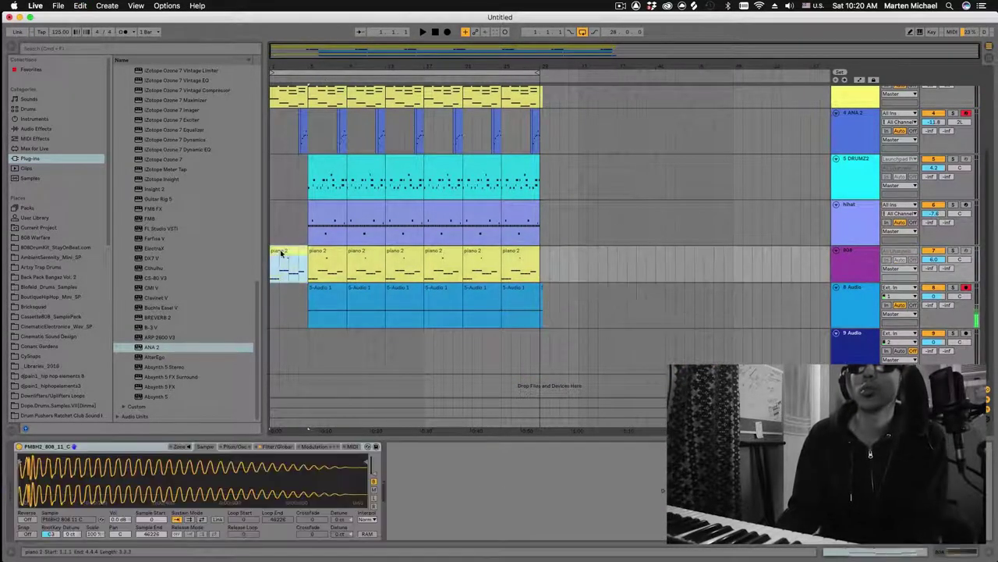
{"action": "scroll", "coordinate": [322, 143], "scroll_direction": "up", "scroll_amount": 5}
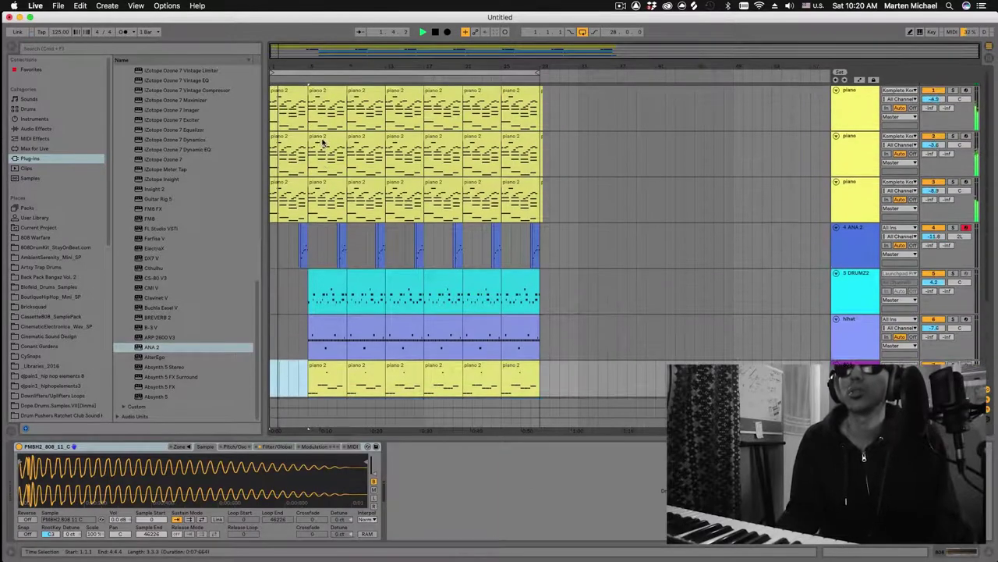
Delete the third piano track's clip from the opening four bars and try the intro without the second piano's clip.
{"action": "key", "text": "super+Tab"}
{"action": "key", "text": "super+Tab"}
{"action": "left_click", "coordinate": [278, 190]}
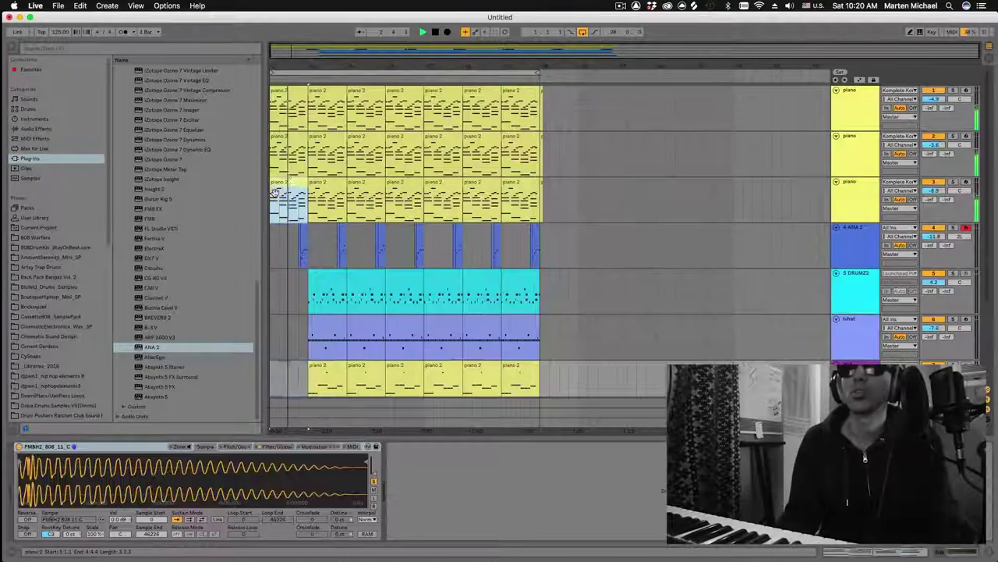
{"action": "key", "text": "Delete"}
{"action": "key", "text": "Delete"}
{"action": "left_click", "coordinate": [295, 149]}
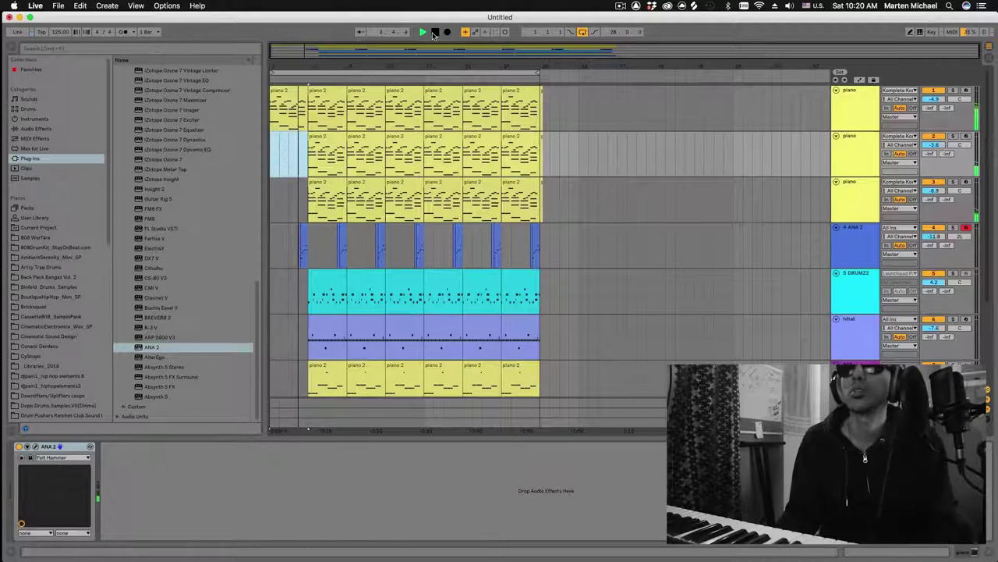
{"action": "left_click", "coordinate": [437, 31]}
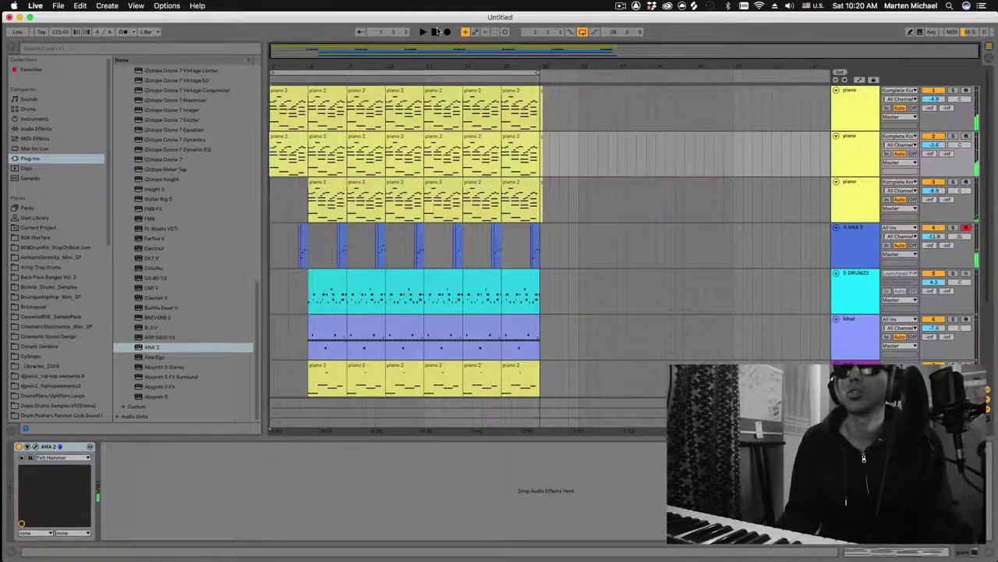
Replace Omnisphere on the first piano track with Komplete Kontrol from the Native Instruments Audio Units.
{"action": "left_click", "coordinate": [836, 100]}
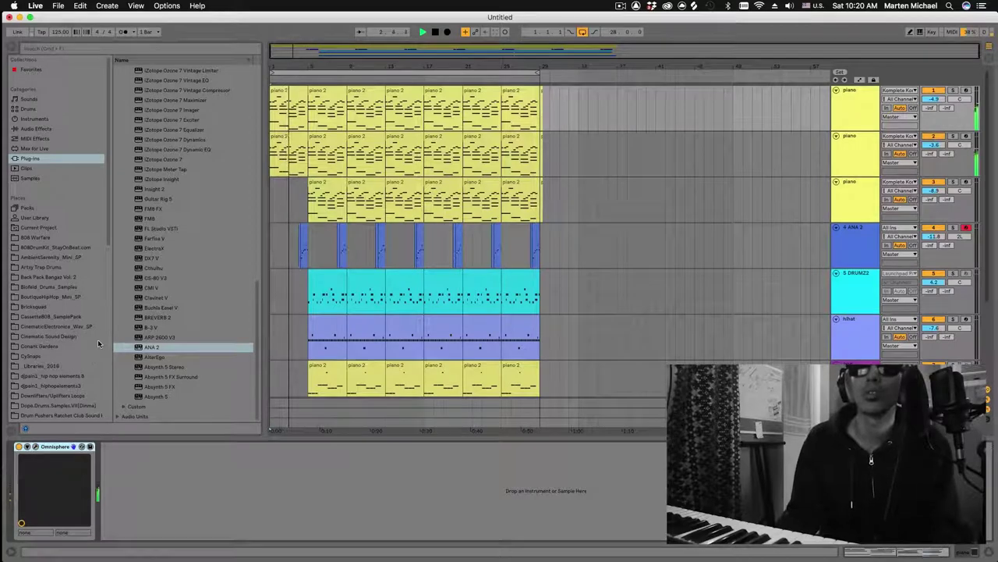
{"action": "scroll", "coordinate": [152, 277], "scroll_direction": "up", "scroll_amount": 10}
{"action": "scroll", "coordinate": [153, 275], "scroll_direction": "up", "scroll_amount": 5}
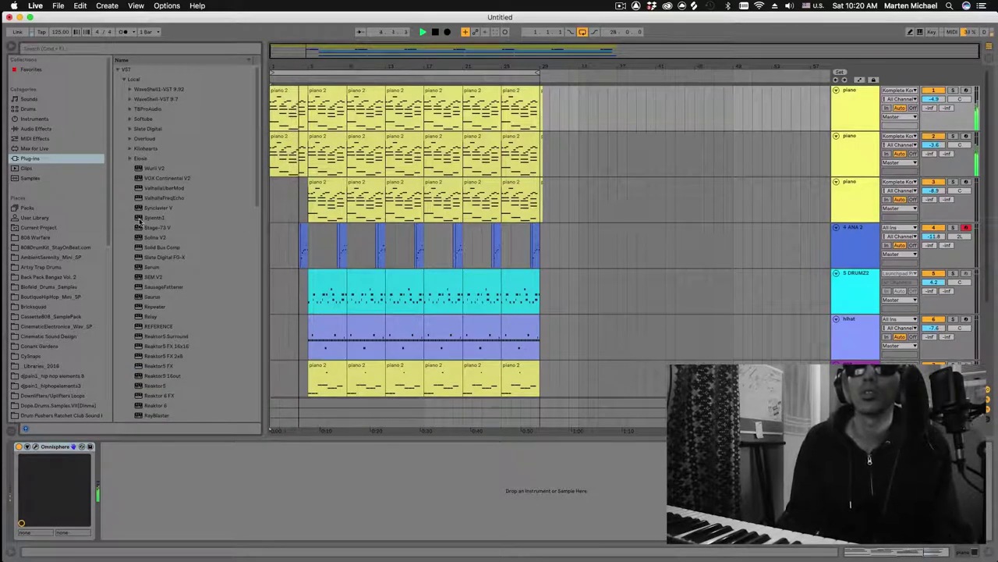
{"action": "scroll", "coordinate": [164, 273], "scroll_direction": "down", "scroll_amount": 15}
{"action": "left_click", "coordinate": [152, 347]}
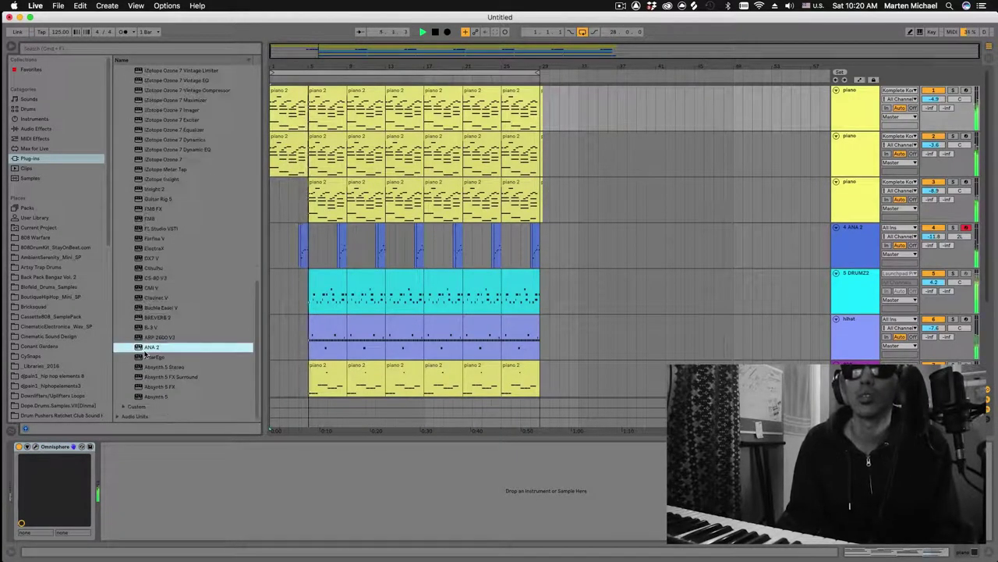
{"action": "scroll", "coordinate": [191, 234], "scroll_direction": "up", "scroll_amount": 20}
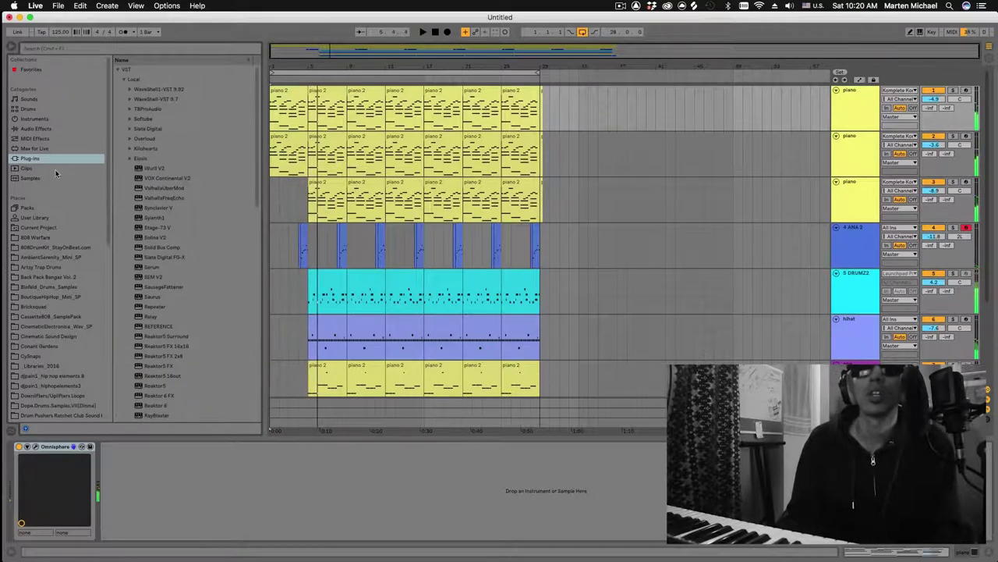
{"action": "left_click", "coordinate": [118, 70]}
{"action": "left_click", "coordinate": [118, 79]}
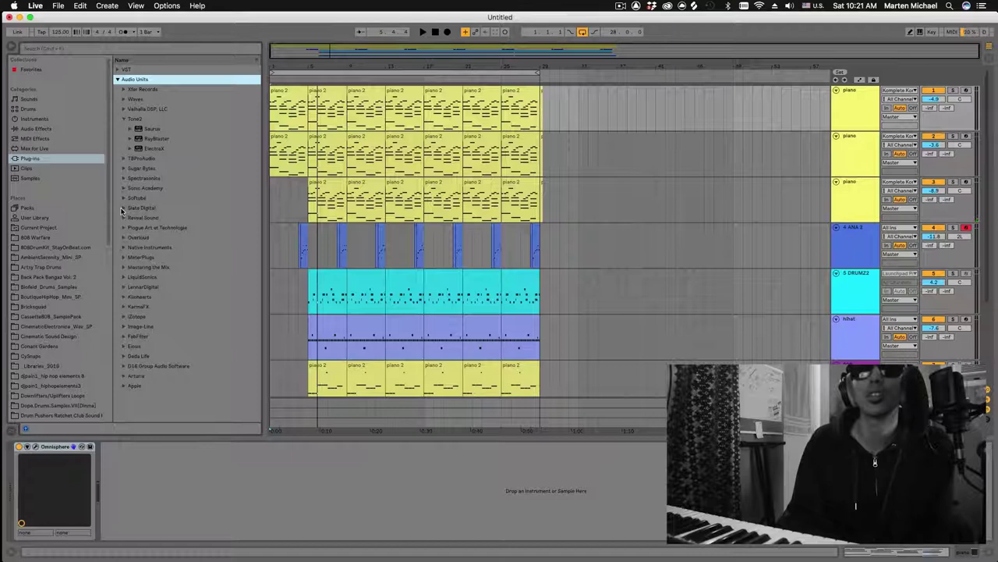
{"action": "left_click", "coordinate": [122, 248]}
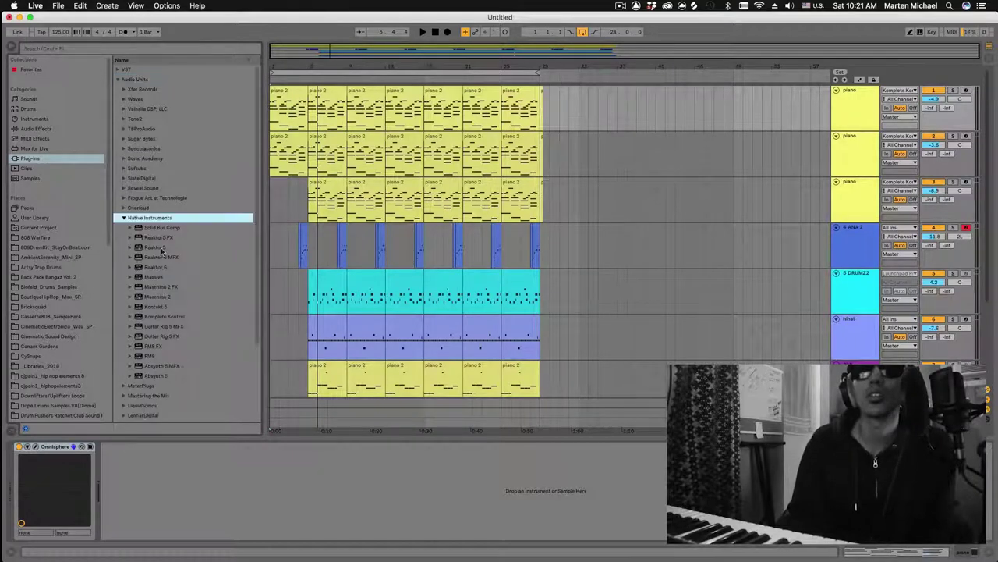
{"action": "left_click", "coordinate": [178, 317]}
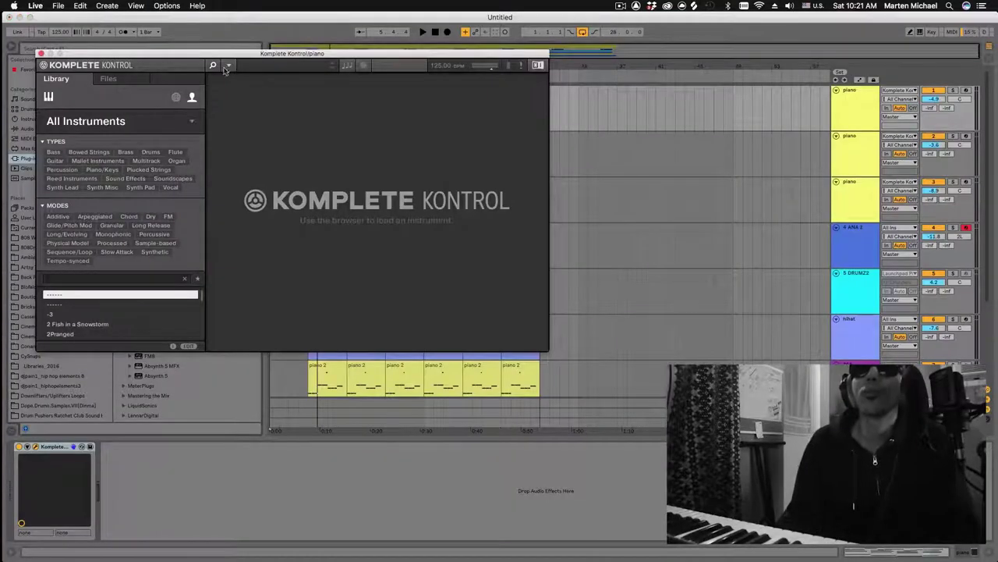
Load Omnisphere inside Komplete Kontrol and open its patch browser.
{"action": "left_click", "coordinate": [227, 66]}
{"action": "mouse_move", "coordinate": [252, 102]}
{"action": "mouse_move", "coordinate": [357, 159]}
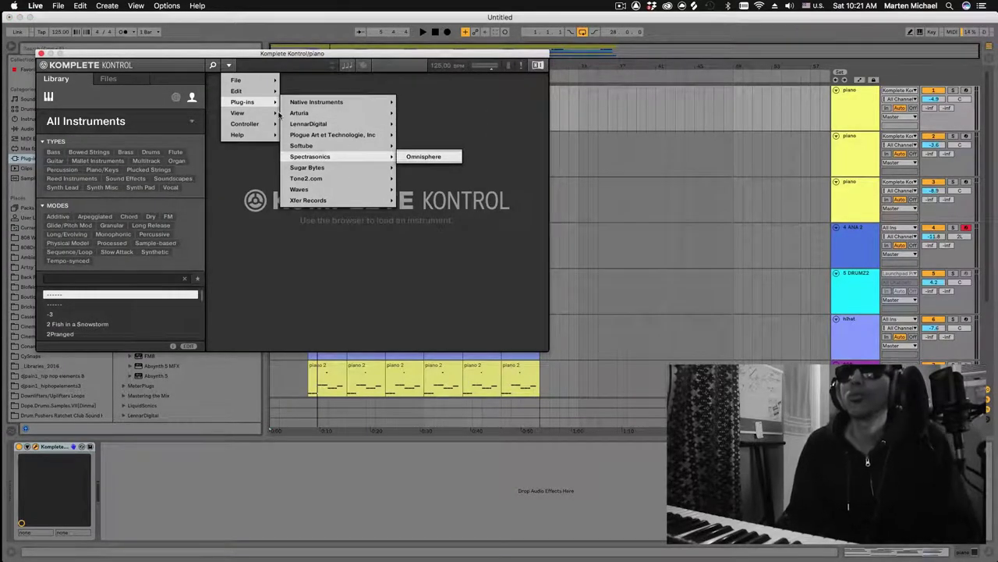
{"action": "left_click", "coordinate": [424, 156]}
{"action": "left_click", "coordinate": [341, 227]}
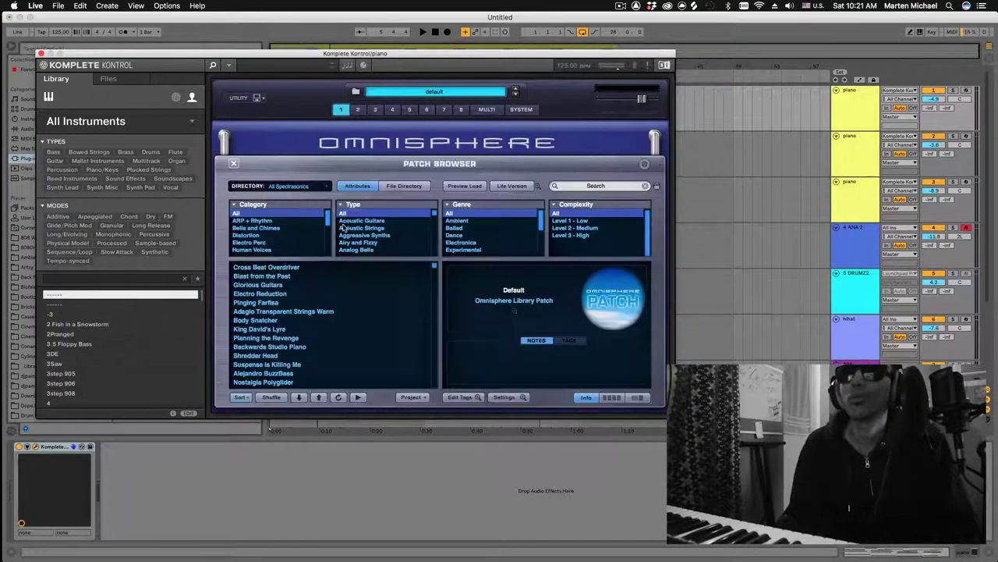
Filter the Omnisphere patches to the Keyboards category and the Celeste type.
{"action": "scroll", "coordinate": [266, 236], "scroll_direction": "down", "scroll_amount": 5}
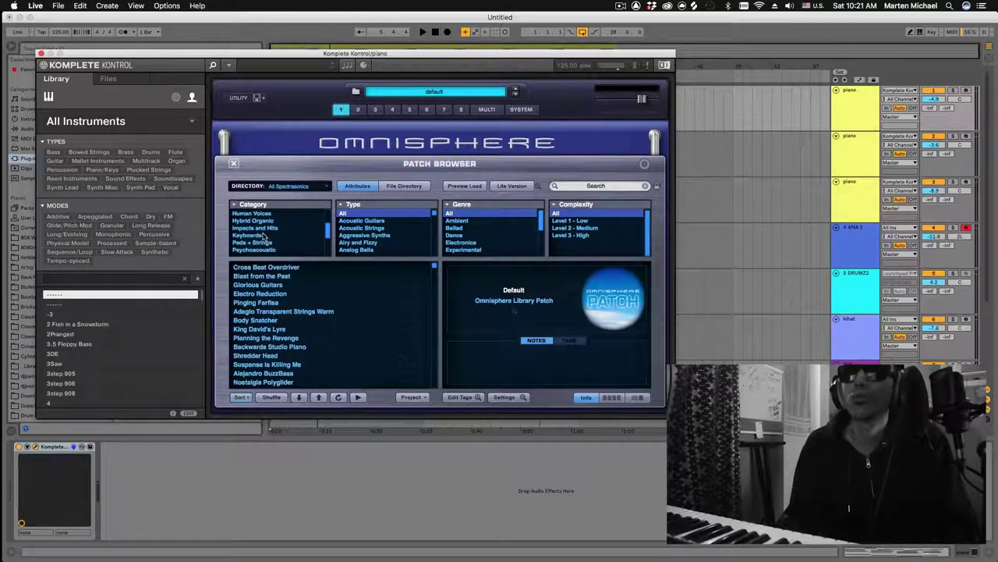
{"action": "left_click", "coordinate": [264, 236]}
{"action": "scroll", "coordinate": [359, 242], "scroll_direction": "down", "scroll_amount": 1}
{"action": "scroll", "coordinate": [371, 241], "scroll_direction": "up", "scroll_amount": 2}
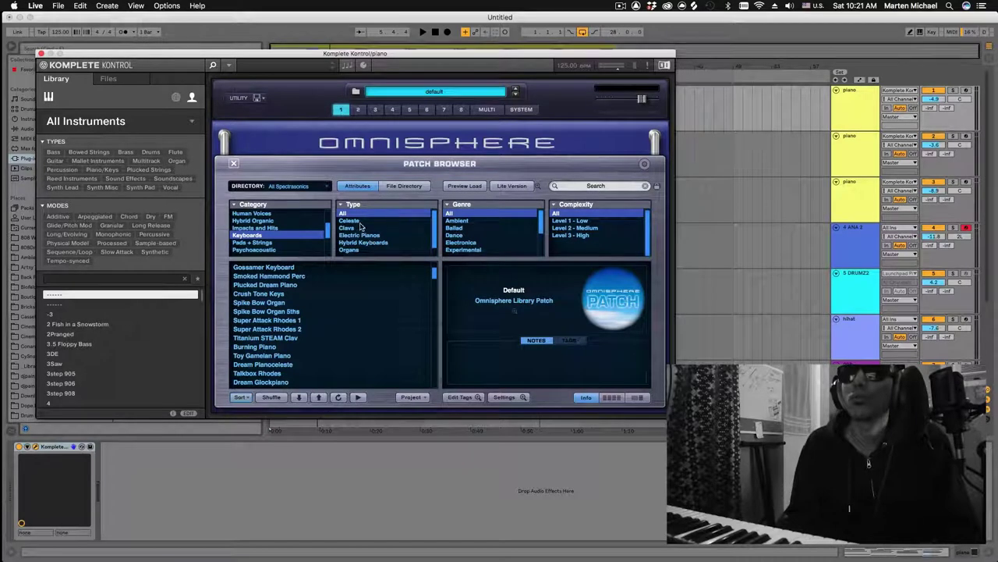
{"action": "left_click", "coordinate": [356, 222]}
Audition the celeste patches from Spinning Celeste onward, keep Infinite Celeste and close the instrument window.
{"action": "left_click", "coordinate": [311, 268]}
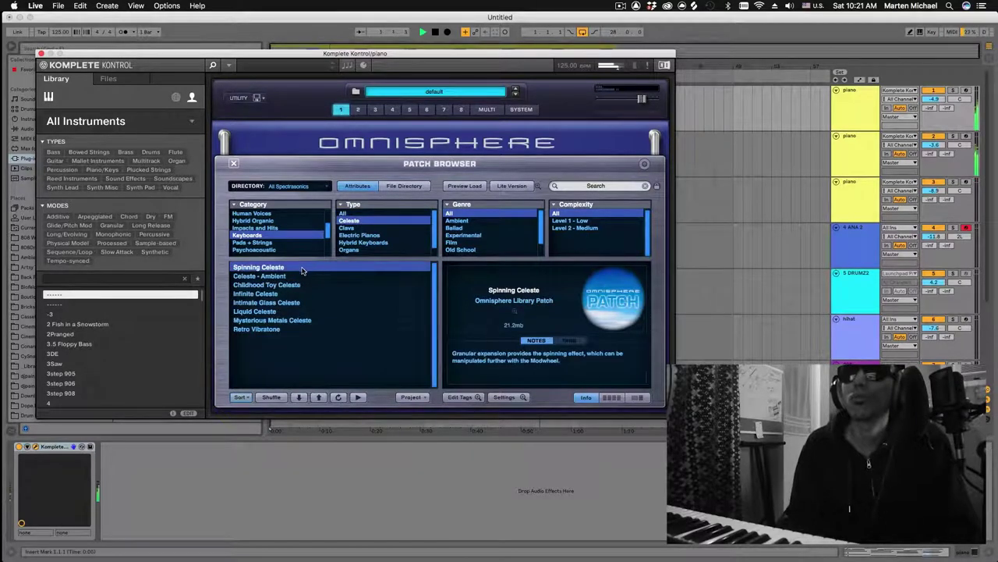
{"action": "left_click", "coordinate": [286, 277]}
{"action": "left_click", "coordinate": [288, 285]}
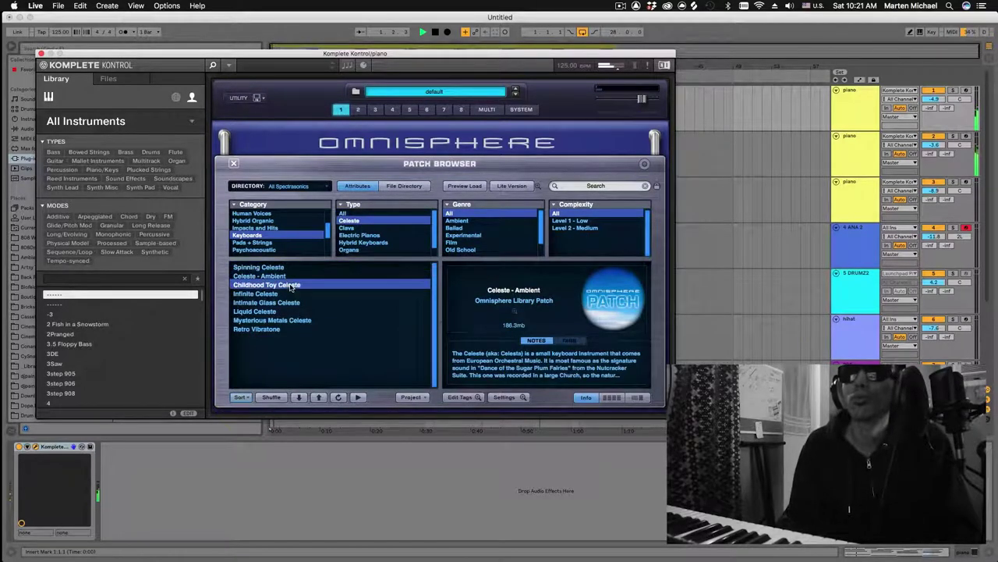
{"action": "left_click", "coordinate": [279, 295]}
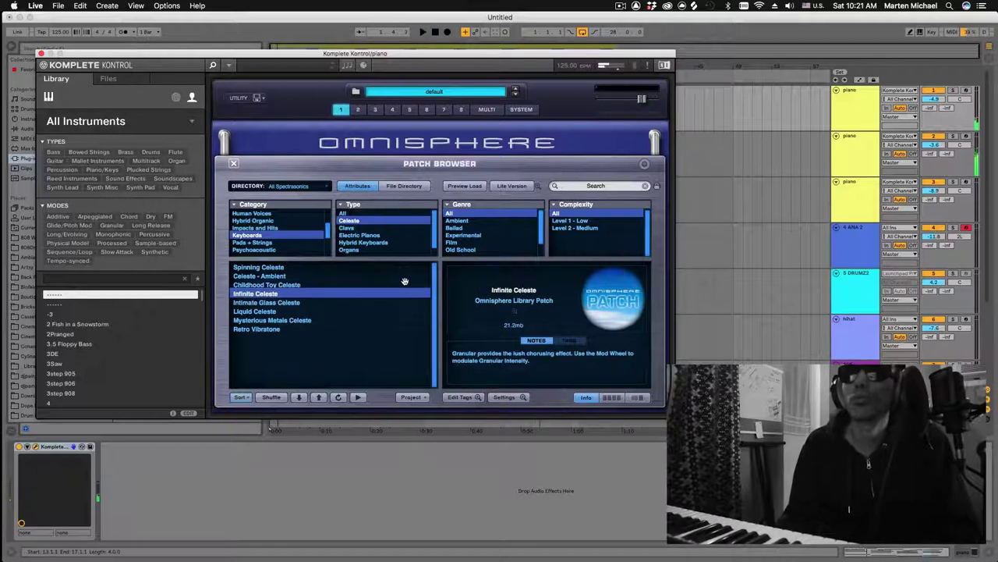
{"action": "left_click", "coordinate": [40, 53]}
Select the second piano track's intro clip and lower the system output volume.
{"action": "left_click", "coordinate": [288, 156]}
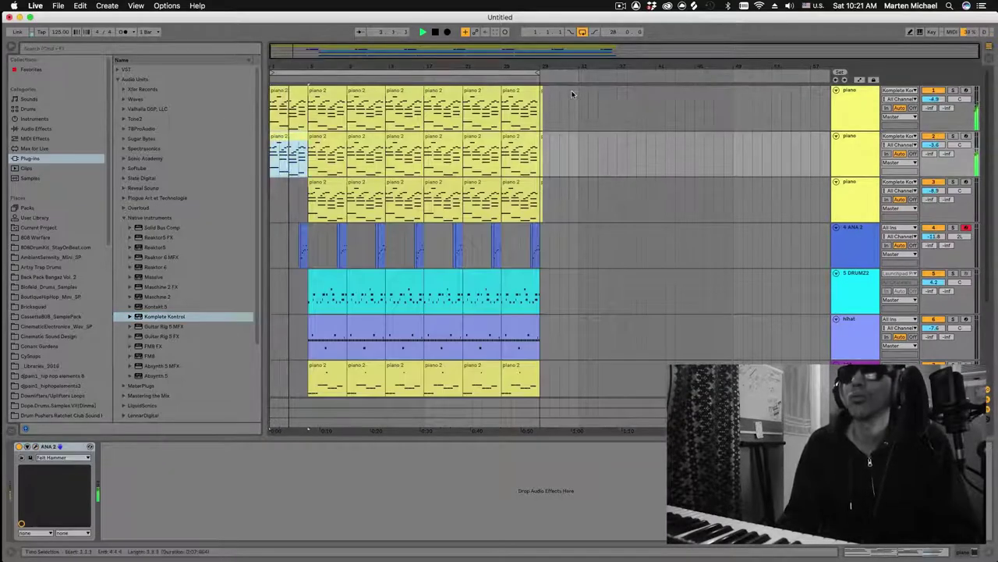
{"action": "left_click", "coordinate": [790, 6]}
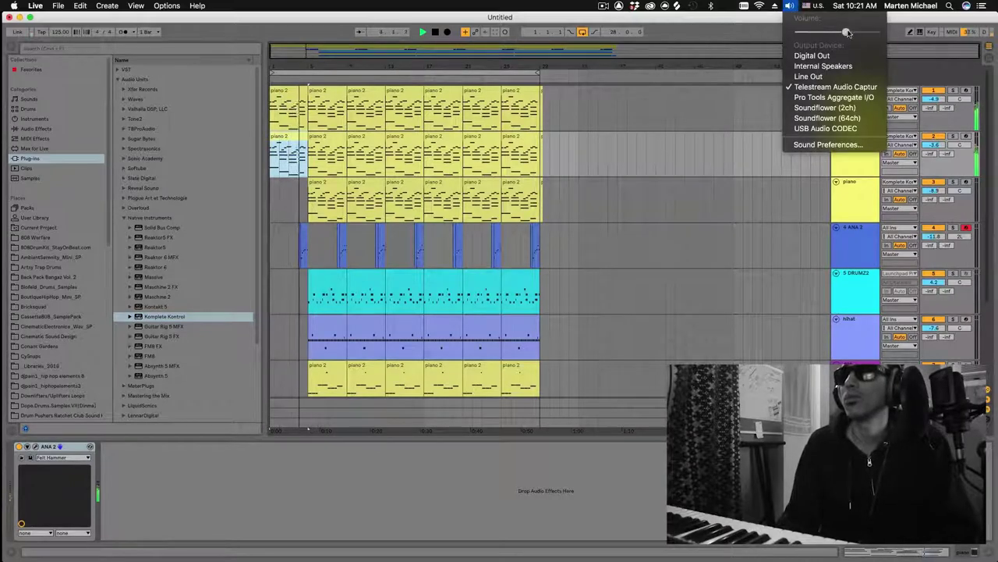
{"action": "left_click_drag", "start_coordinate": [847, 33], "coordinate": [813, 35]}
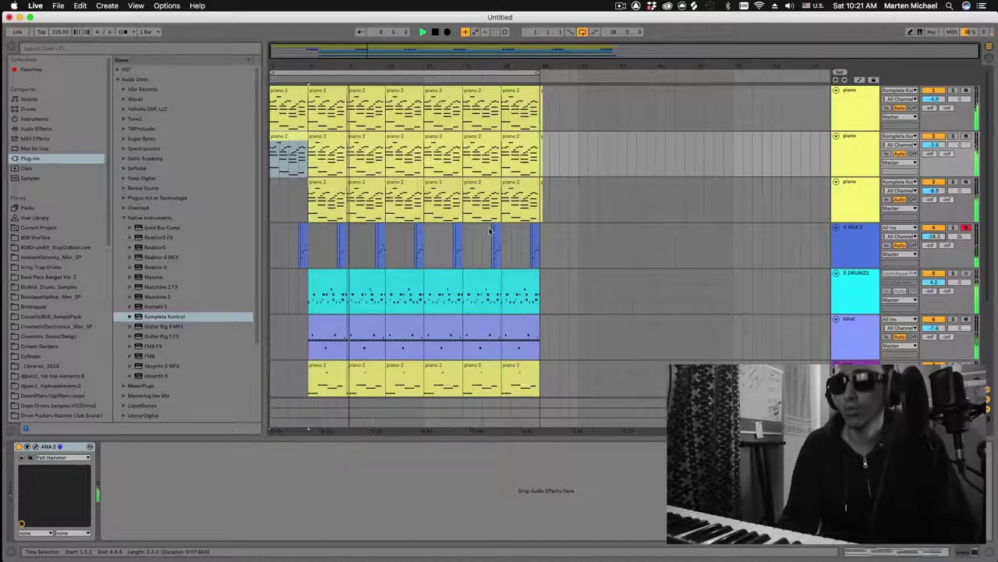
Check the remaining time on the 10-minute timer in Chrome, then review all tracks in Ableton Live during playback.
{"action": "key", "text": "super+Tab"}
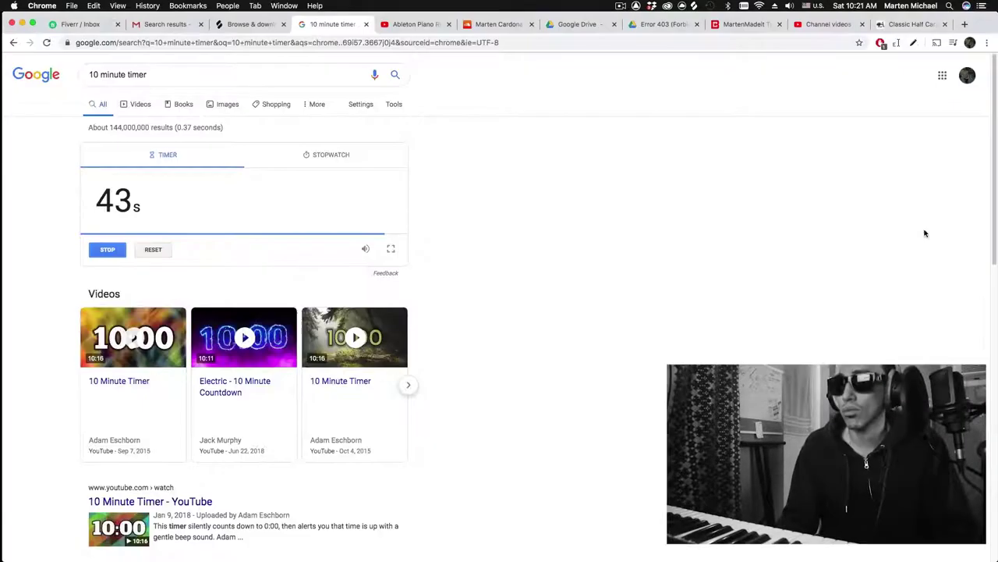
{"action": "key", "text": "super+Tab"}
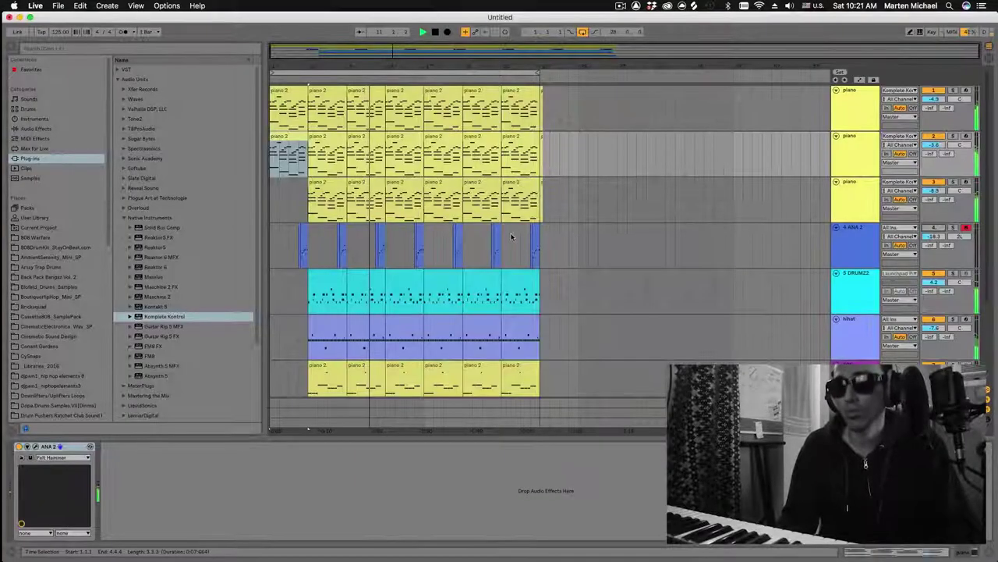
{"action": "scroll", "coordinate": [512, 232], "scroll_direction": "down", "scroll_amount": 5}
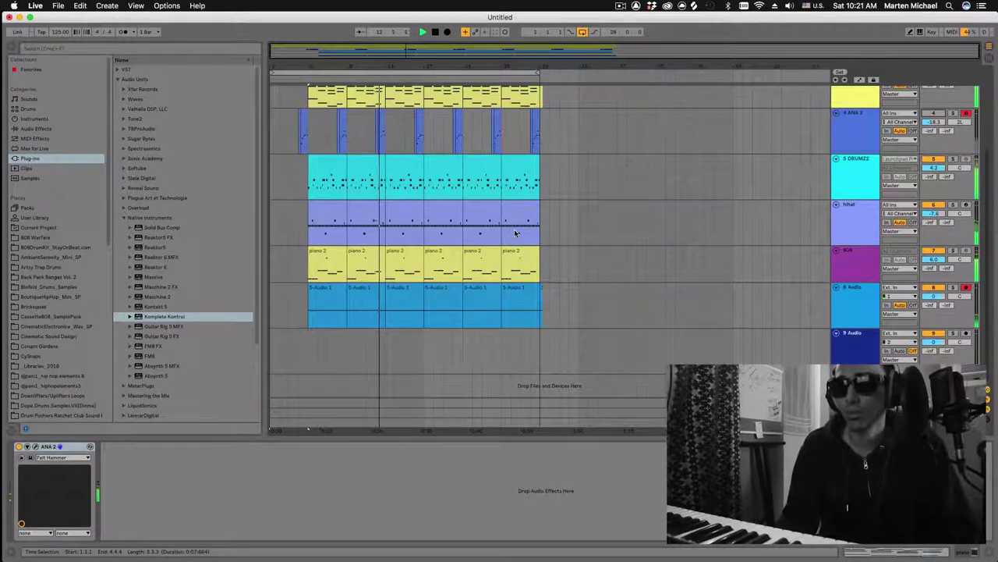
{"action": "scroll", "coordinate": [513, 232], "scroll_direction": "up", "scroll_amount": 2}
{"action": "scroll", "coordinate": [538, 218], "scroll_direction": "up", "scroll_amount": 4}
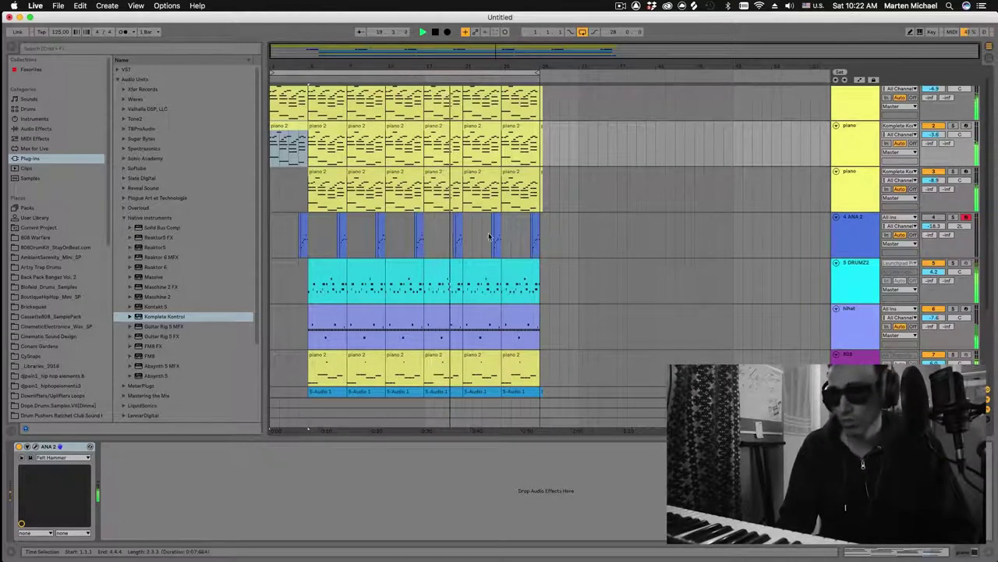
{"action": "scroll", "coordinate": [479, 229], "scroll_direction": "down", "scroll_amount": 4}
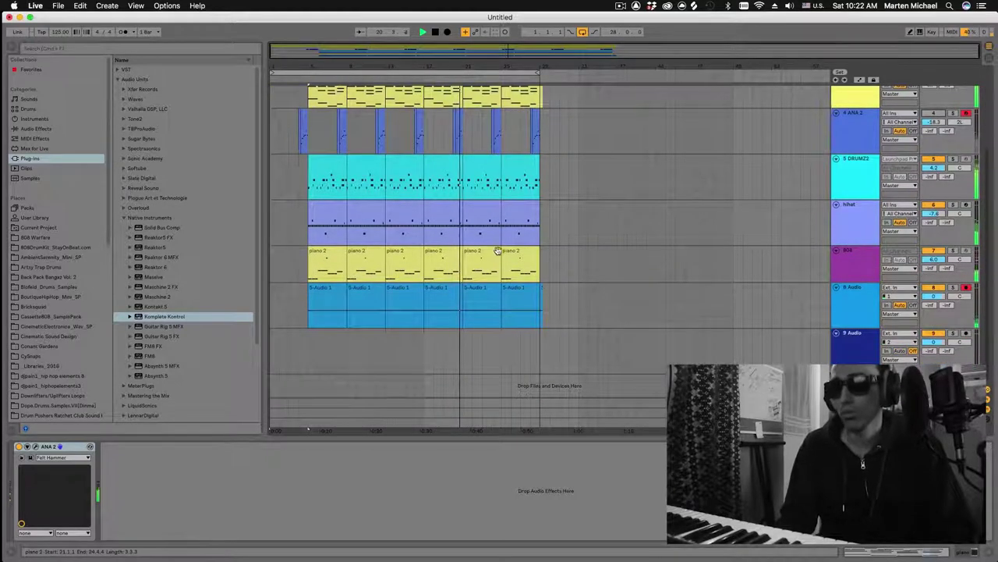
Pause the 10-minute timer in Chrome, return to Ableton Live and select the third piano track's clip at bar 13.
{"action": "key", "text": "super+Tab"}
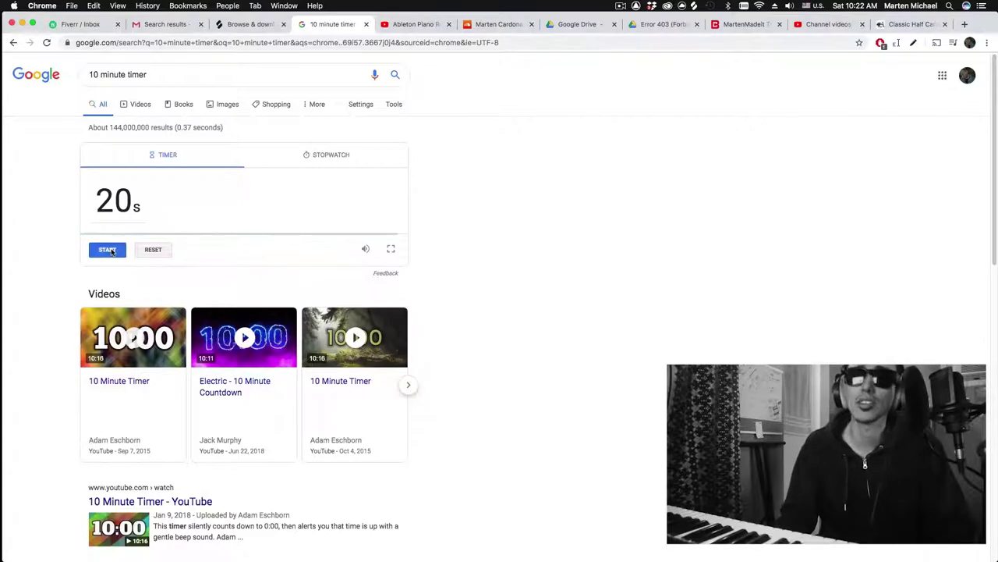
{"action": "key", "text": "super+Tab"}
{"action": "scroll", "coordinate": [379, 234], "scroll_direction": "up", "scroll_amount": 3}
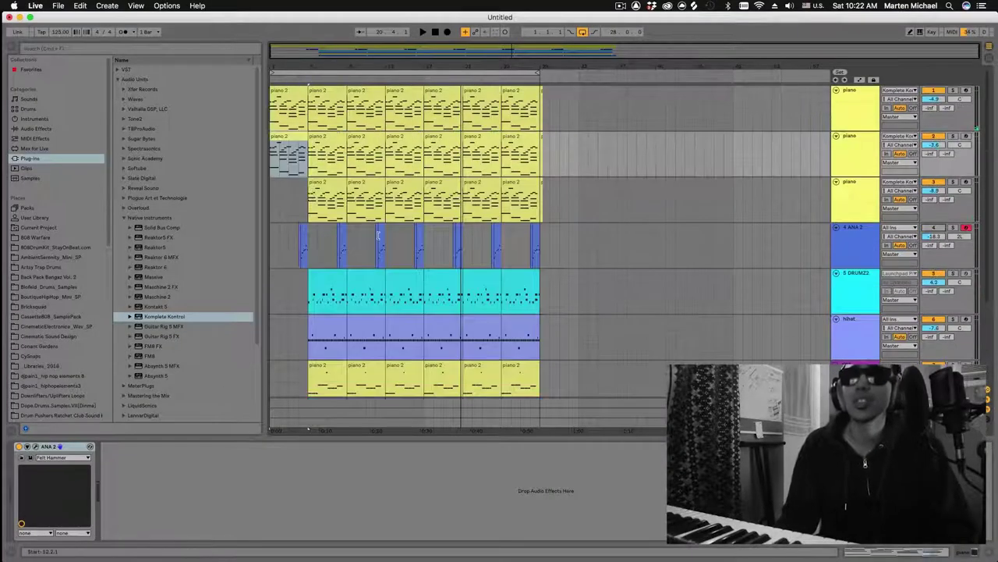
{"action": "left_click", "coordinate": [395, 193]}
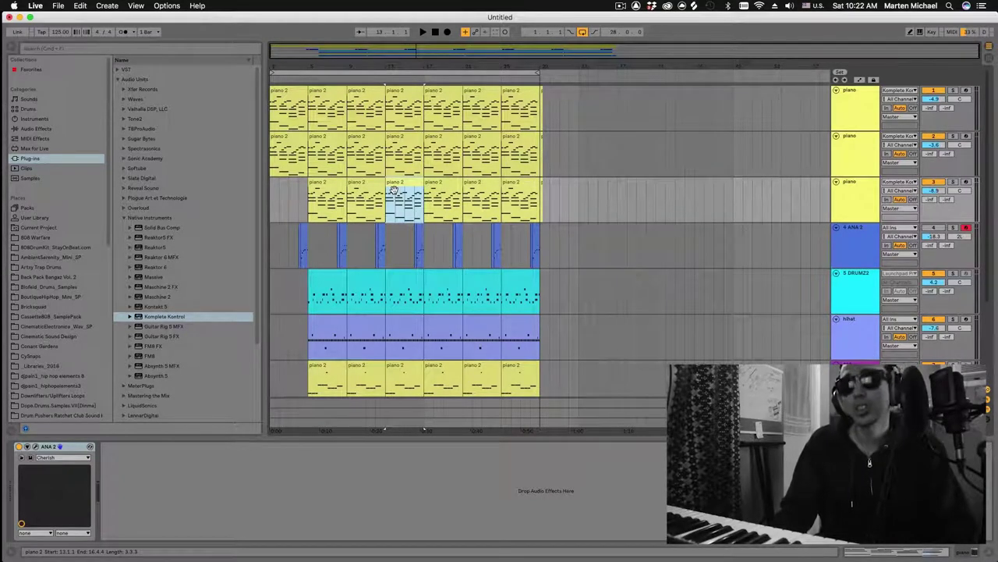
{"action": "key", "text": "super+Tab"}
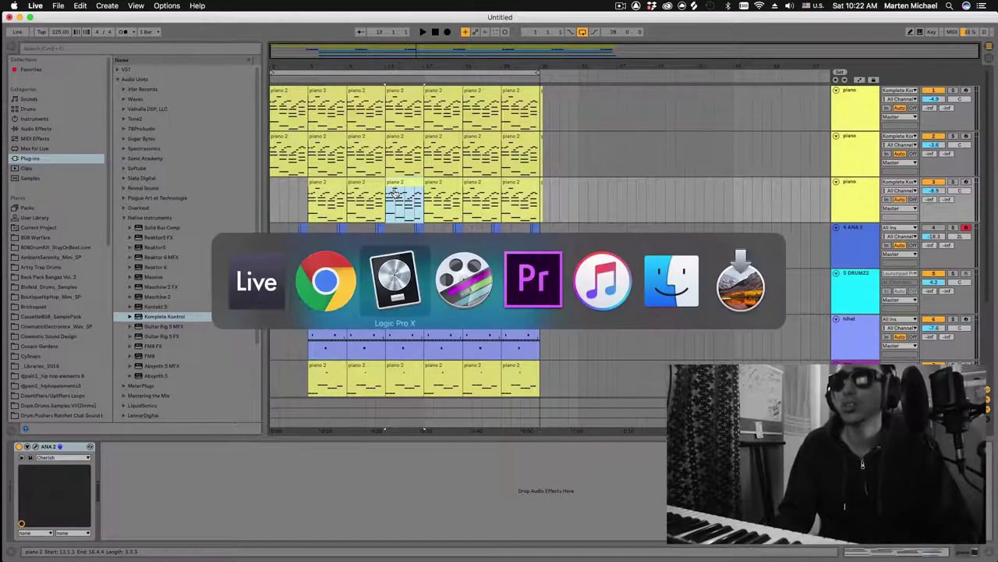